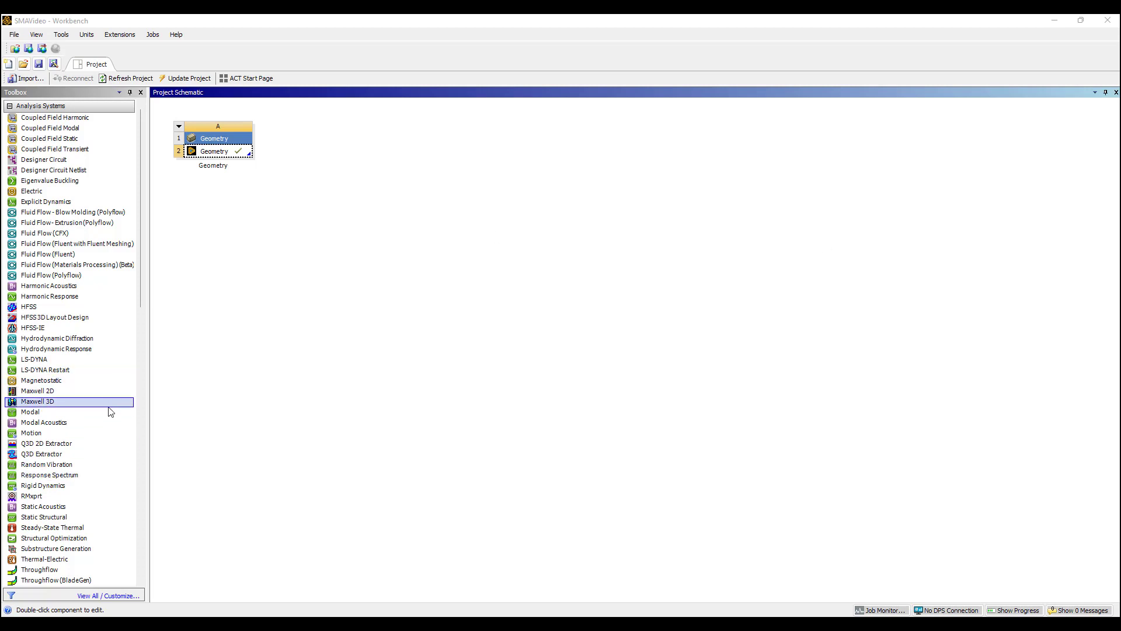
Step: Add a Static Structural analysis system to the project schematic beside the existing Geometry system
click(55, 526)
drag(54, 517, 356, 190)
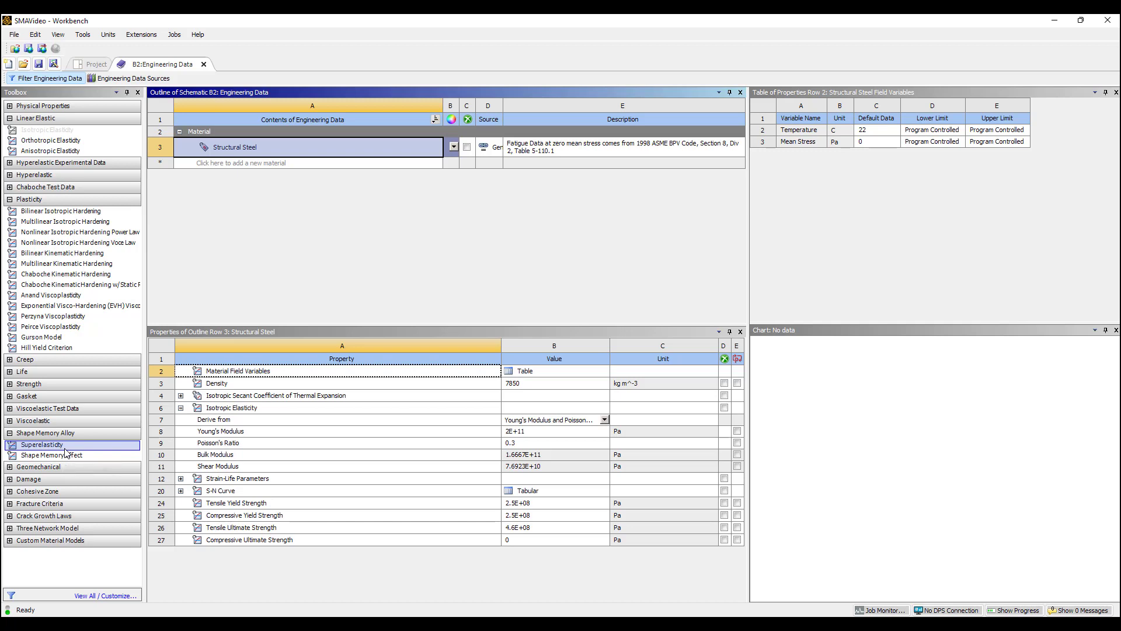
Step: Create a new material named Nitinol in Engineering Data and add the Shape Memory Effect property to it
click(58, 454)
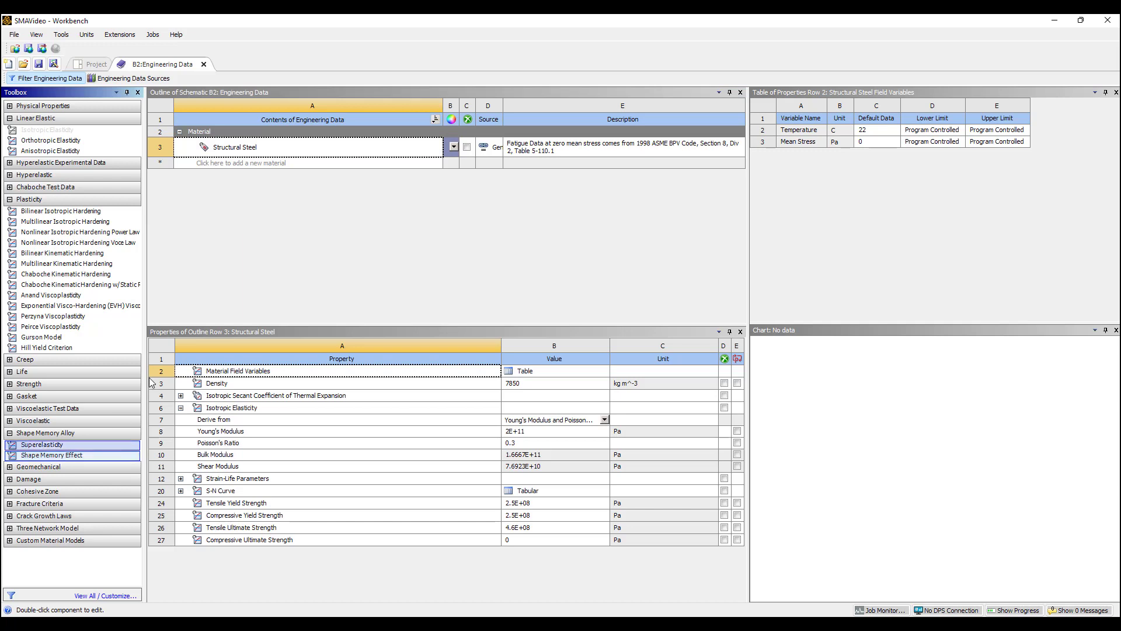
click(260, 165)
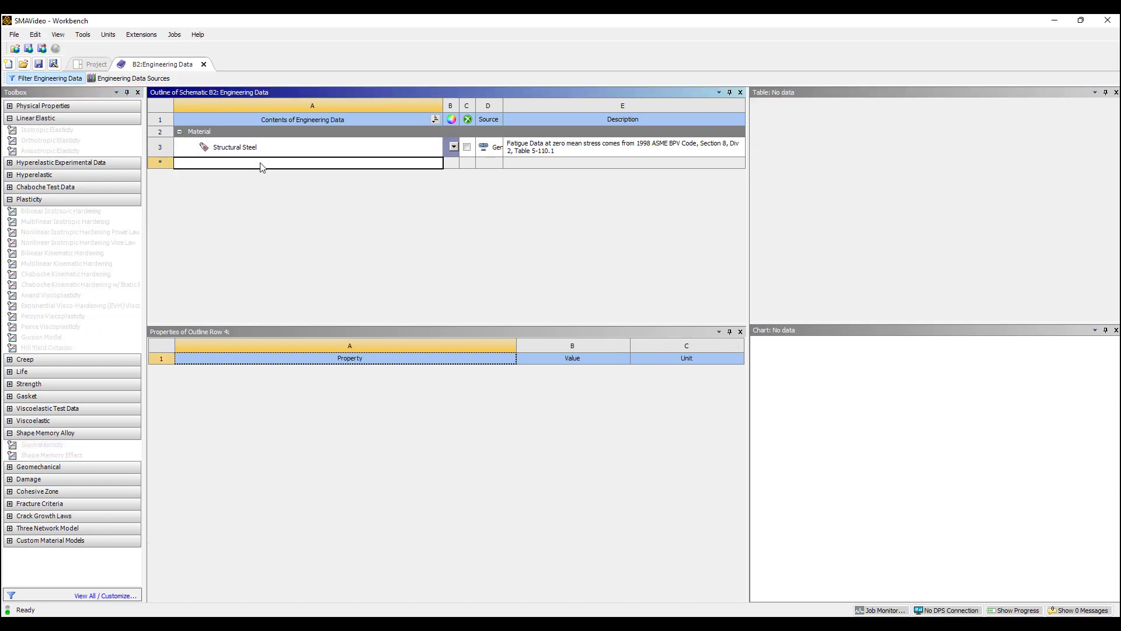
text(Nitinol)
key(Return)
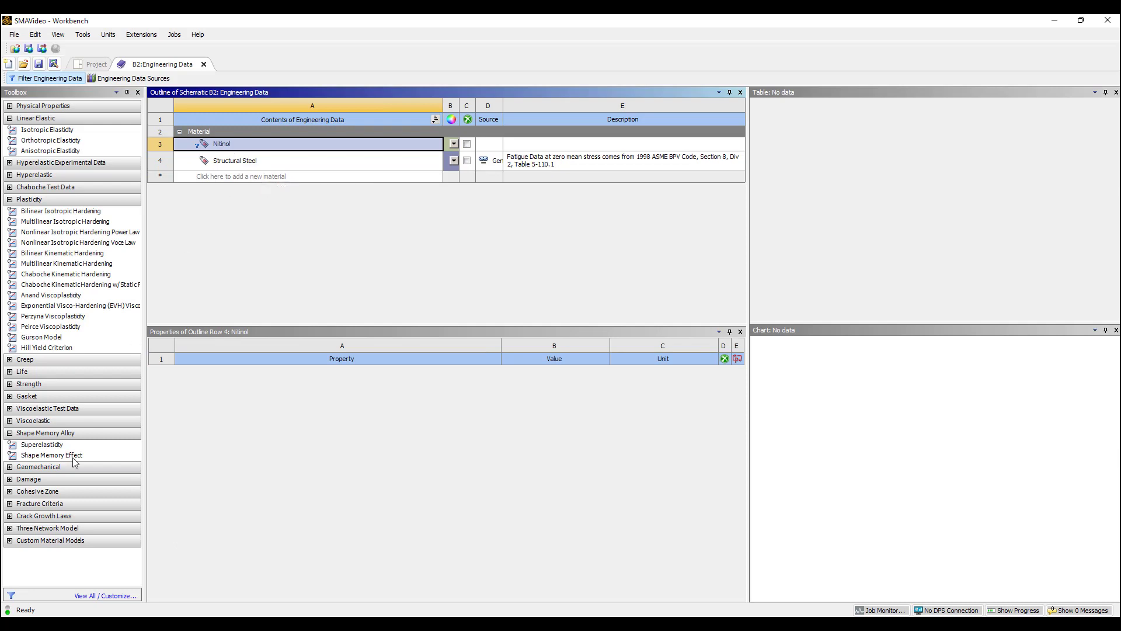
double_click(49, 455)
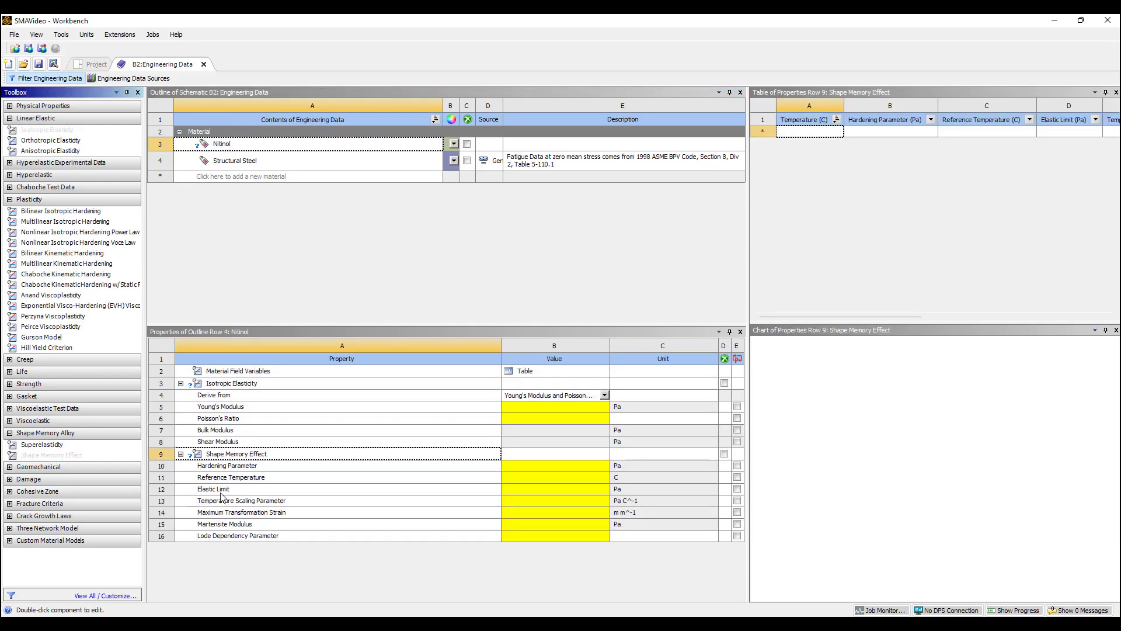
Step: Switch the project units to DesignModeler Unit System (mm, degree) for entering Nitinol's properties
click(529, 411)
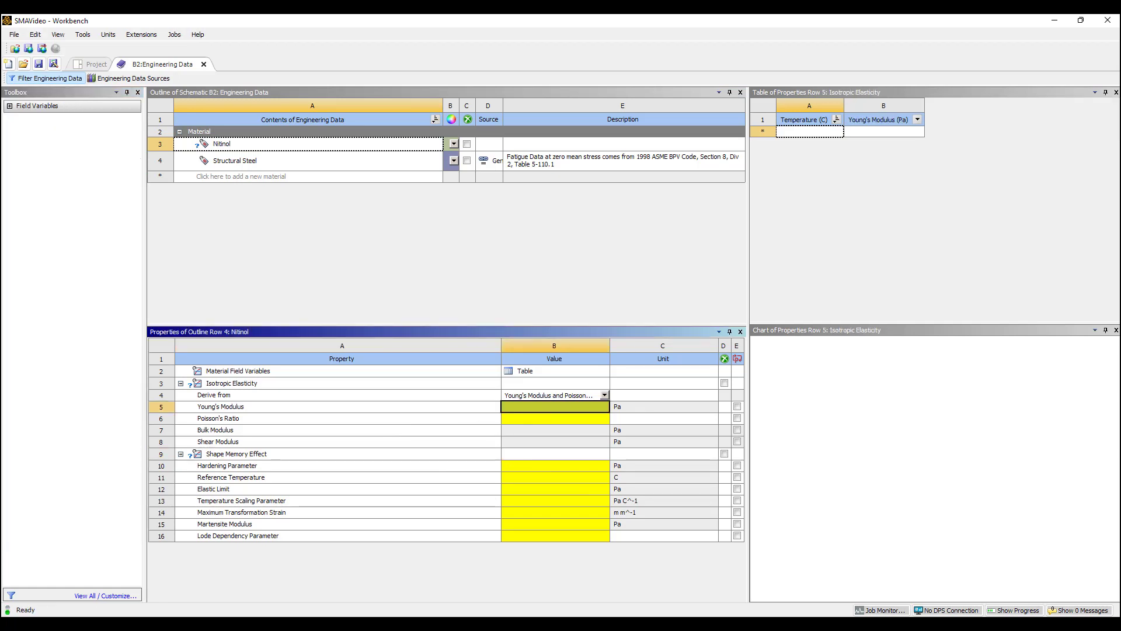
click(111, 35)
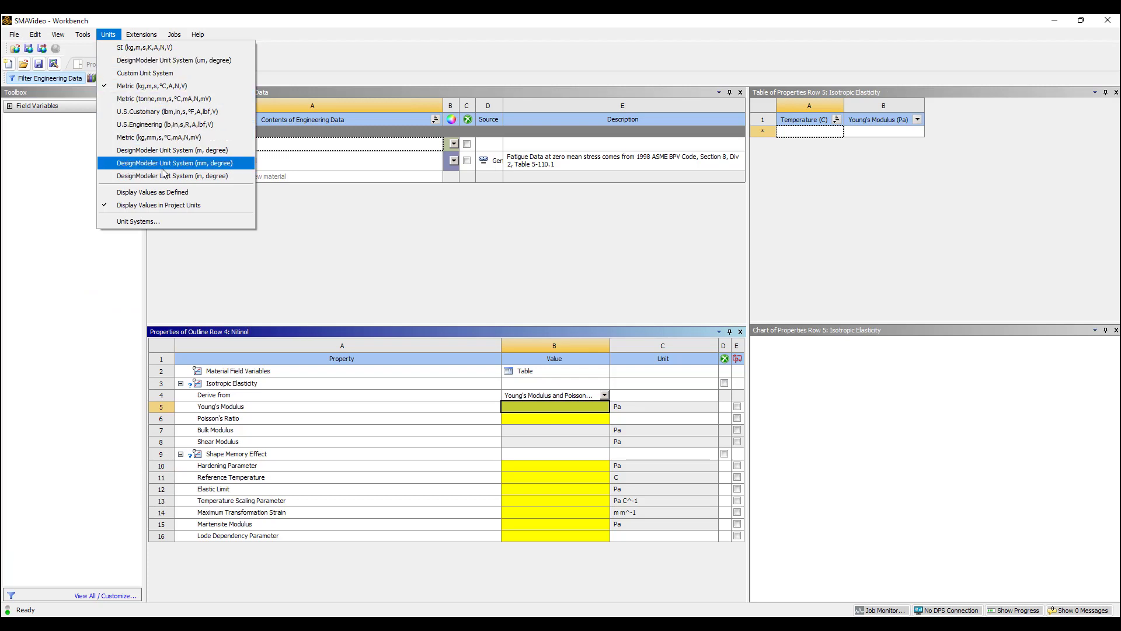
click(195, 164)
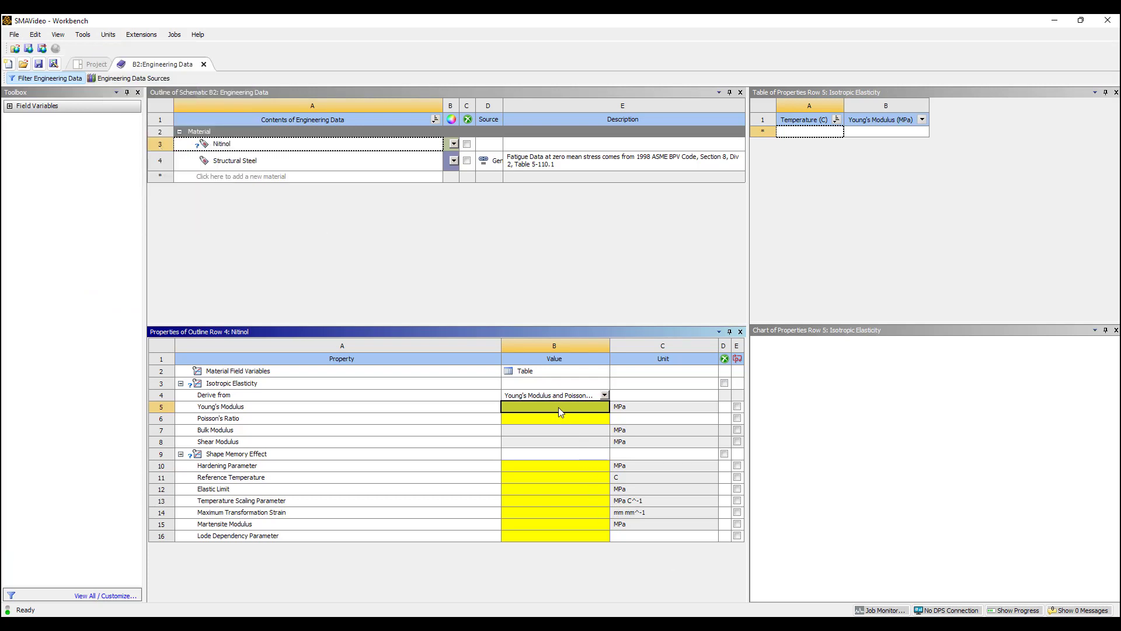
Step: Set Nitinol's isotropic elasticity to a Young's Modulus of 60000 MPa and a Poisson's Ratio of 0.36
text(60000)
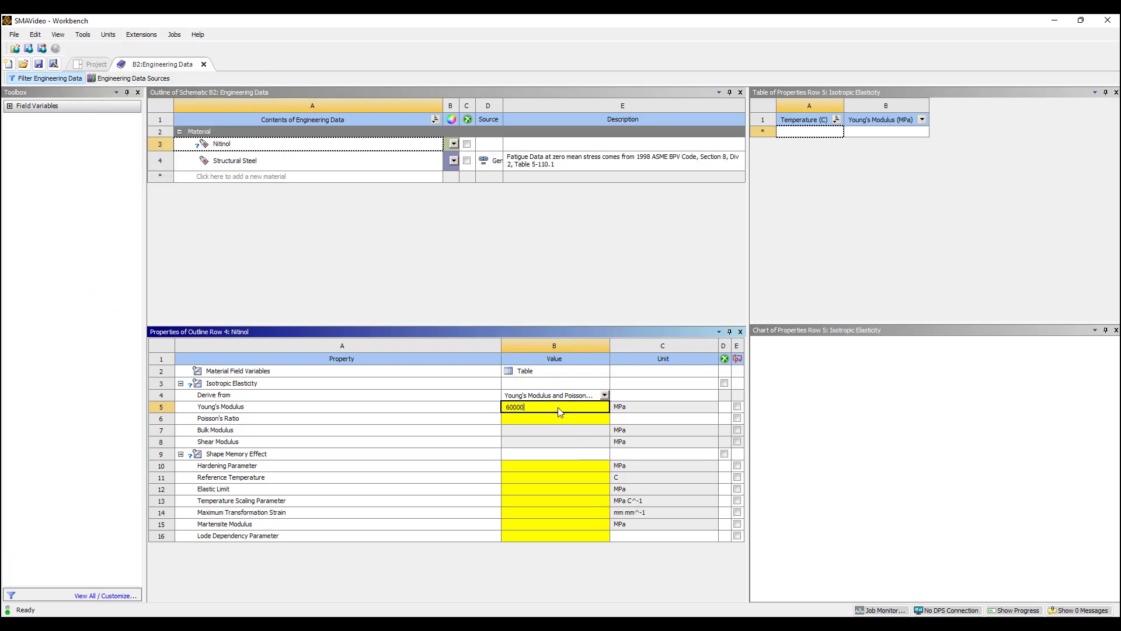
key(Return)
text(0.36)
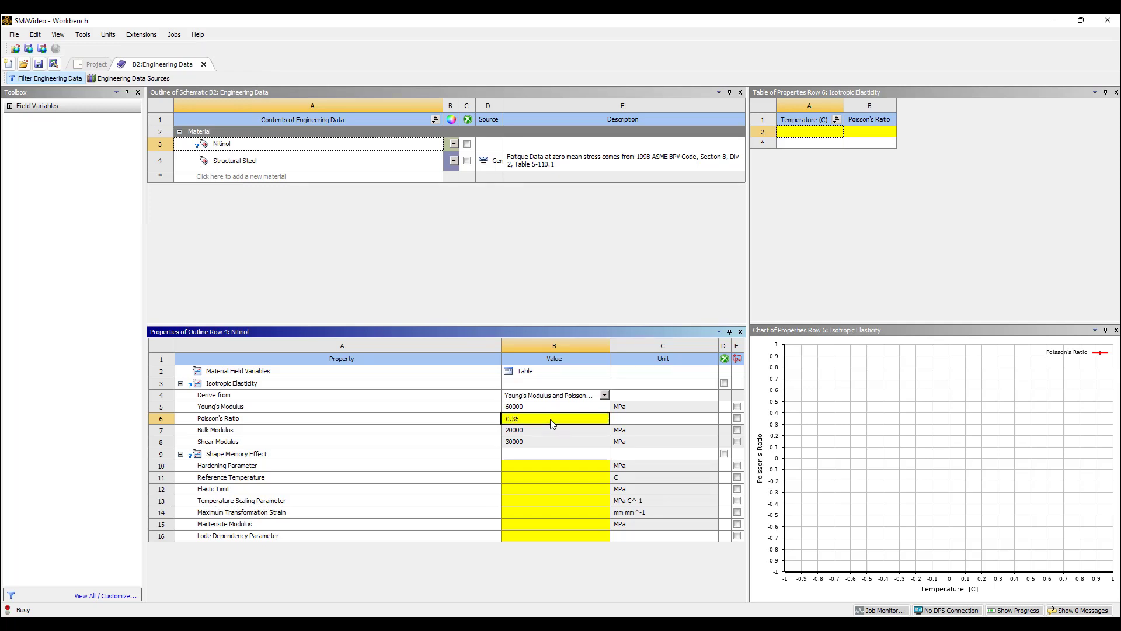
key(Return)
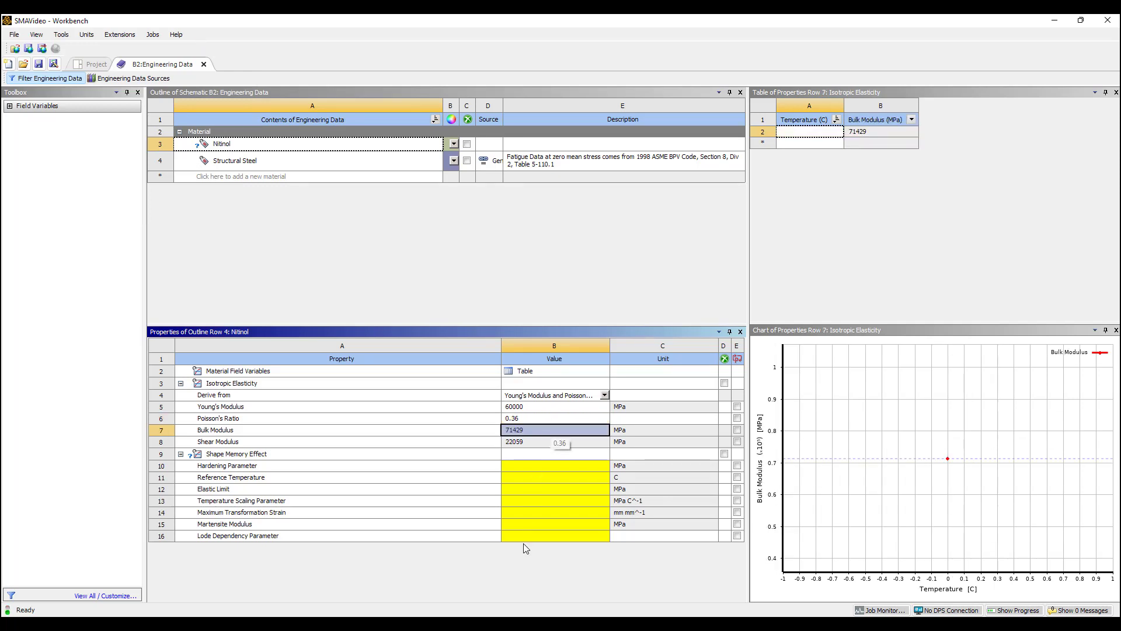
Step: Set the Martensite Modulus of Nitinol's Shape Memory Effect to 60000 MPa
click(523, 526)
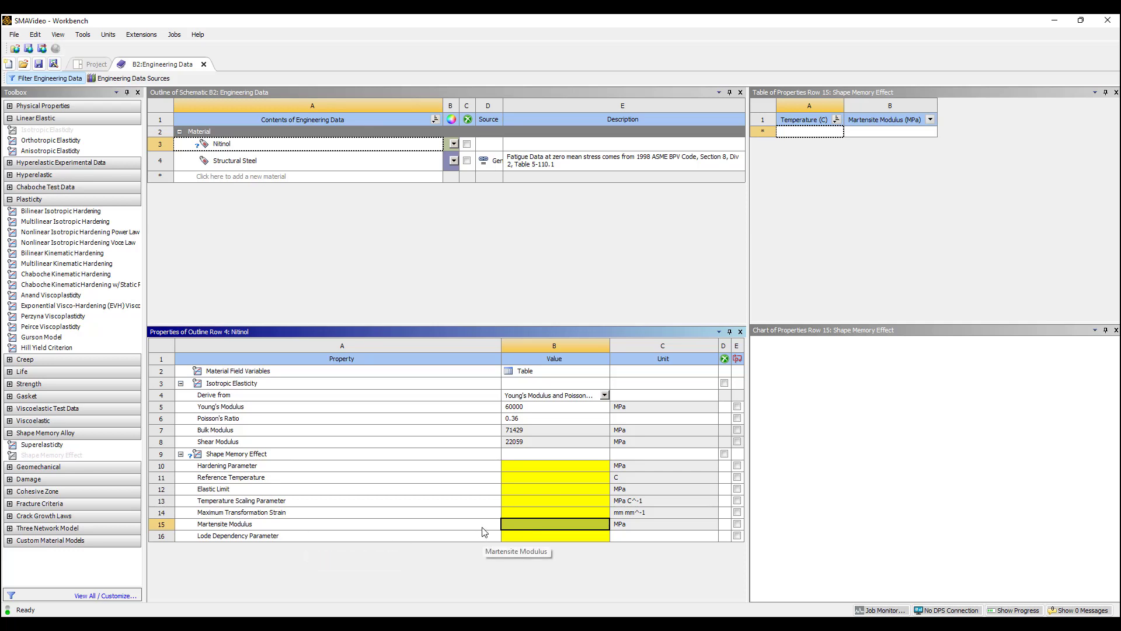
text(60000)
key(Return)
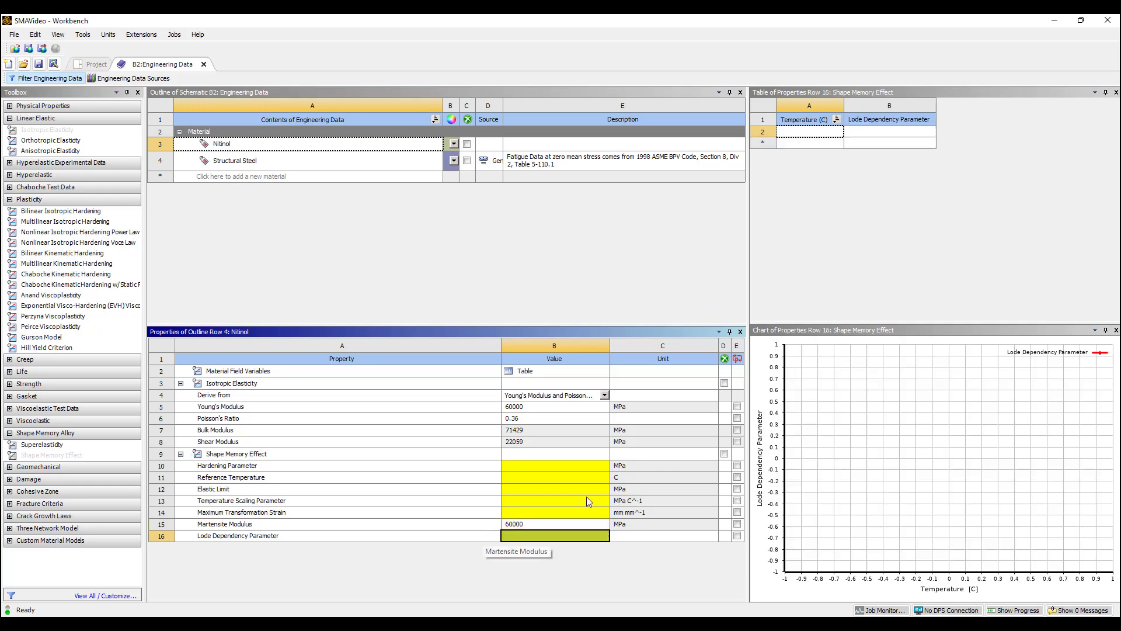
Step: Review the empty Shape Memory Effect parameters of Nitinol, from Hardening Parameter through Lode Dependency Parameter
click(565, 468)
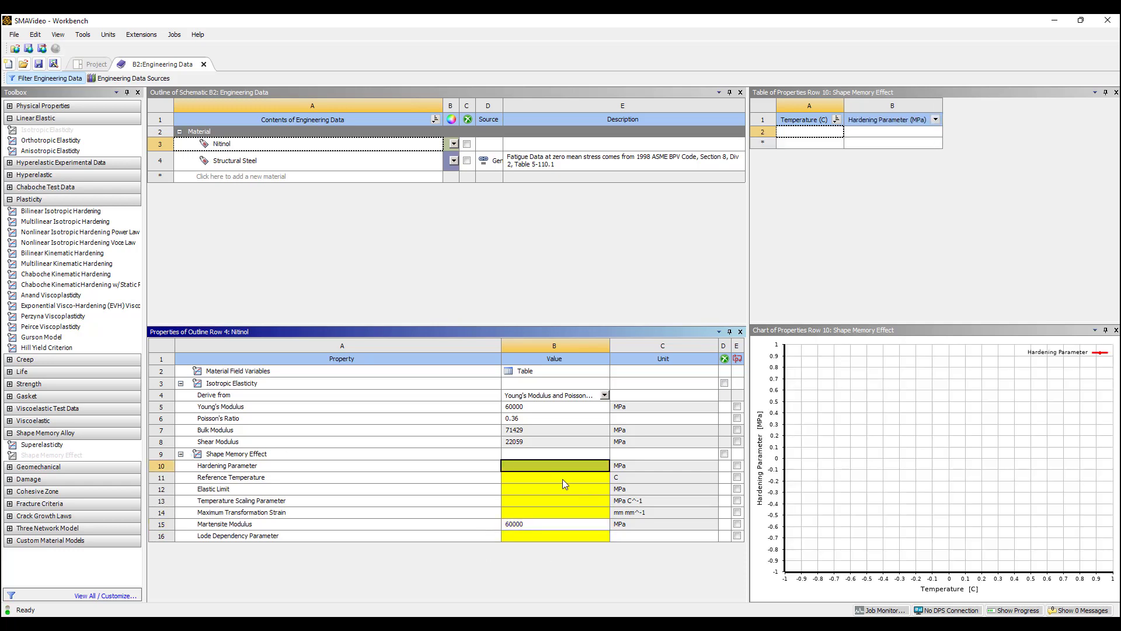
click(563, 479)
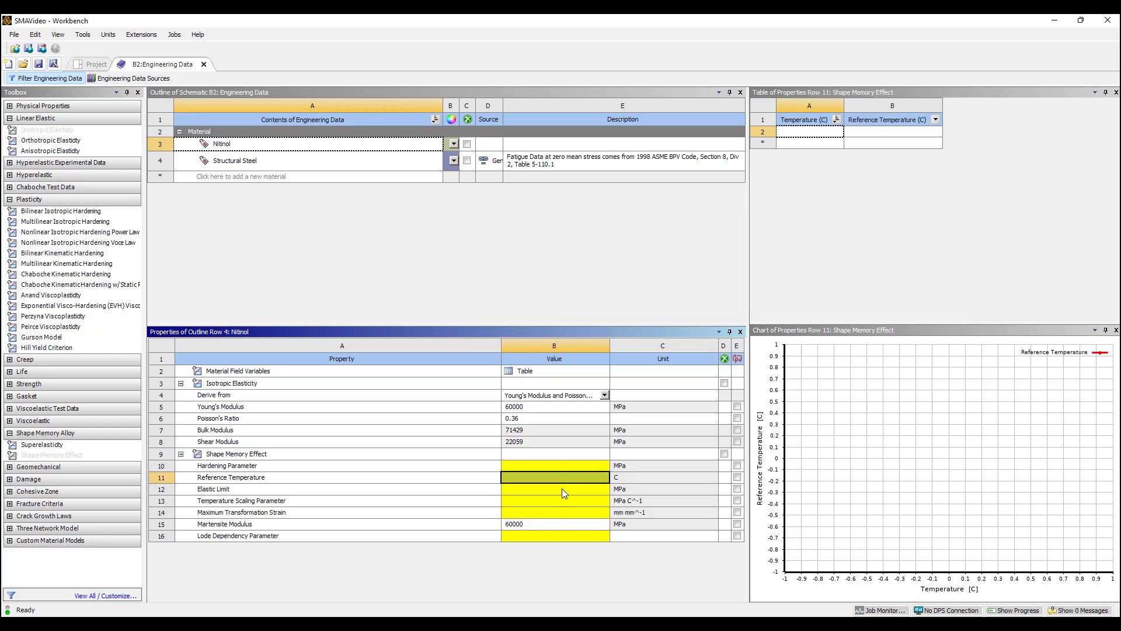
click(559, 491)
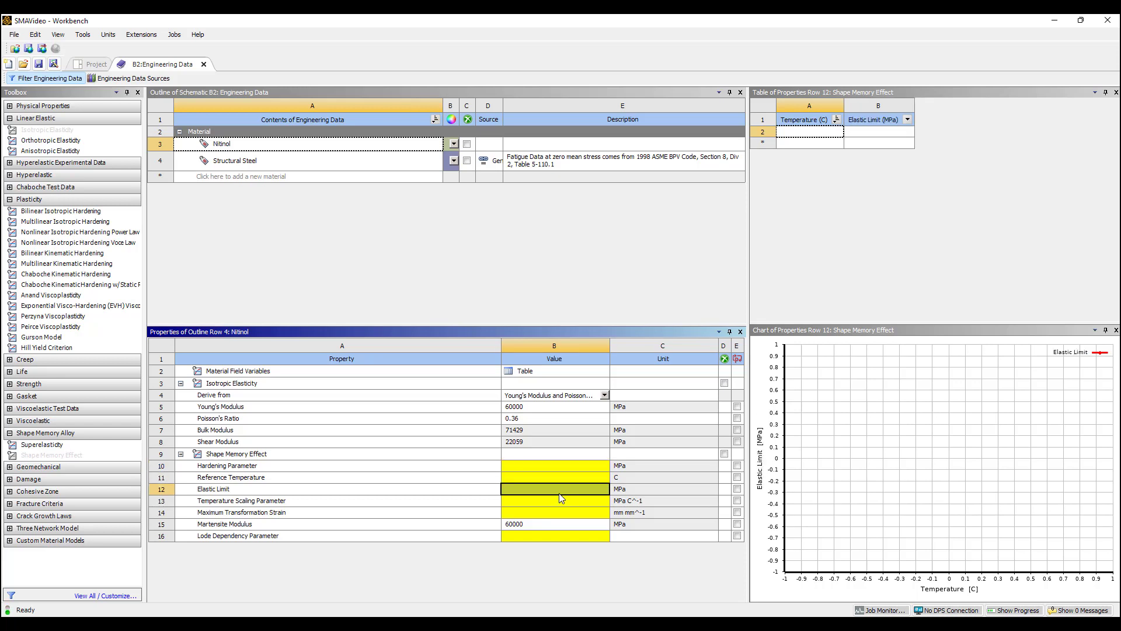
click(561, 499)
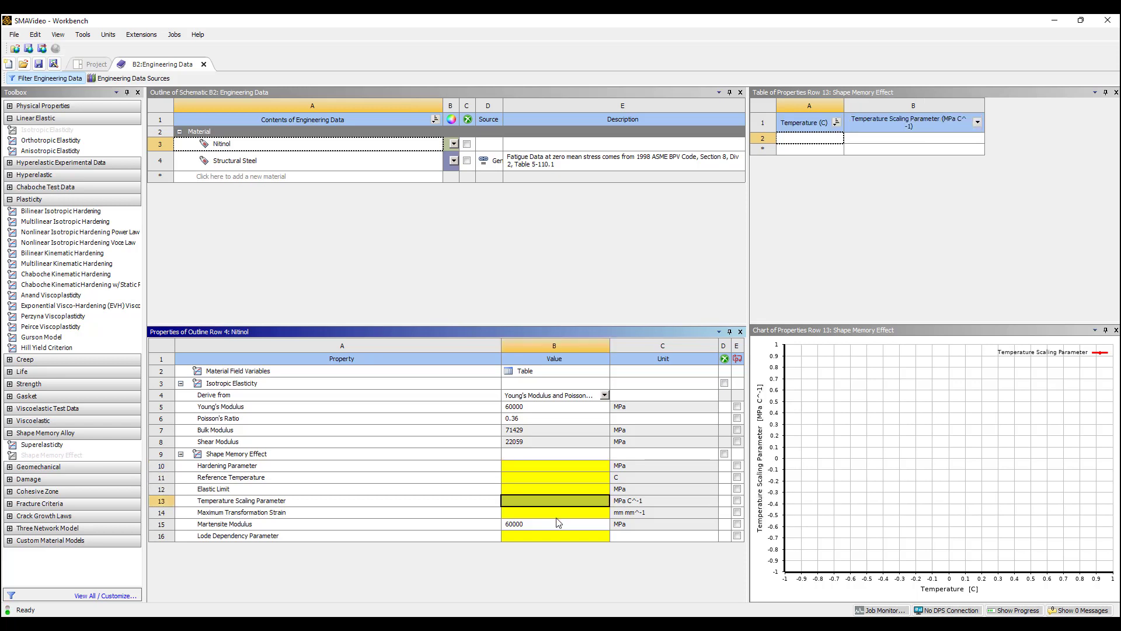
click(560, 516)
click(556, 535)
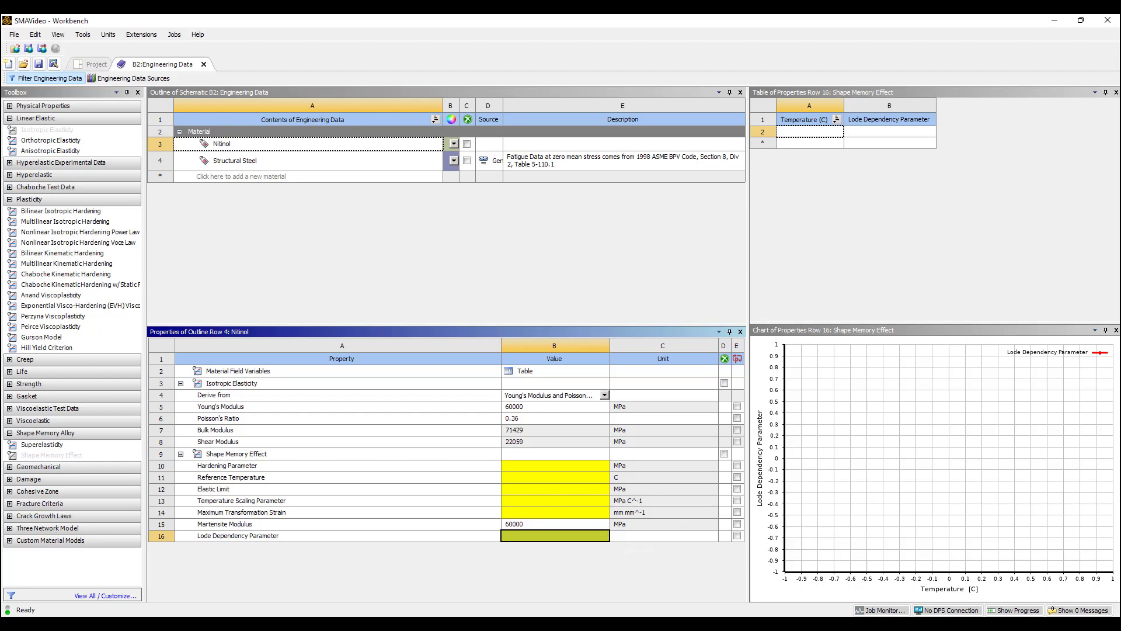
Step: Switch to ShapeMemoryAlloys.pdf and examine the superelasticity conversion formulas and the slide describing the shape-memory material parameters
key(alt+Tab)
drag(1003, 54, 745, 56)
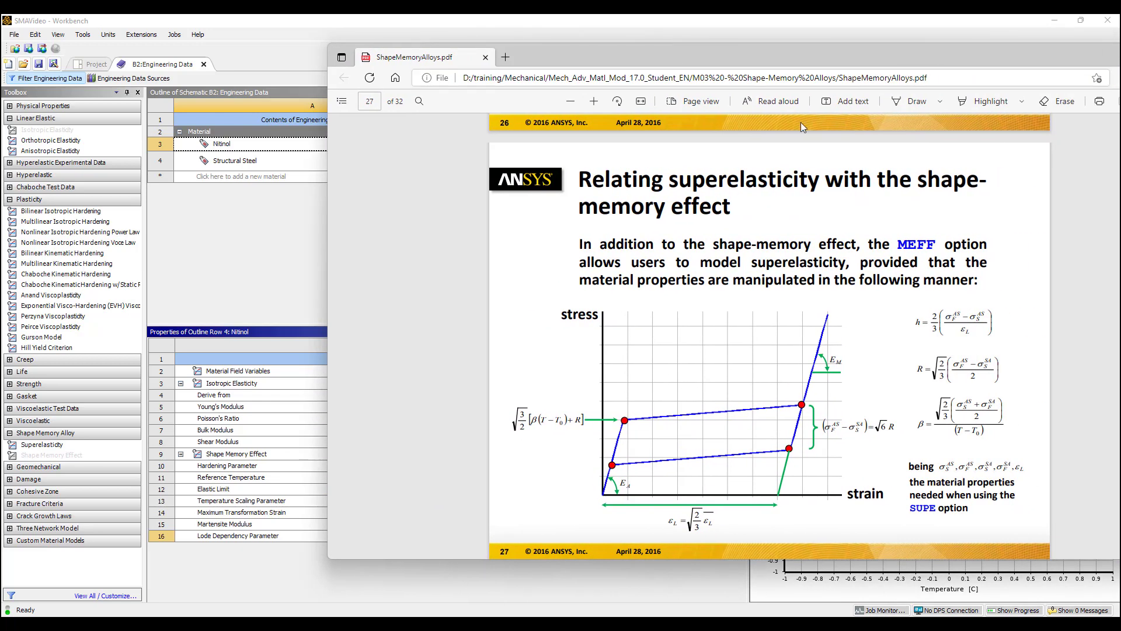
mouse_move(921, 322)
mouse_down()
mouse_move(941, 324)
mouse_move(919, 329)
mouse_up()
click(918, 327)
triple_click(919, 326)
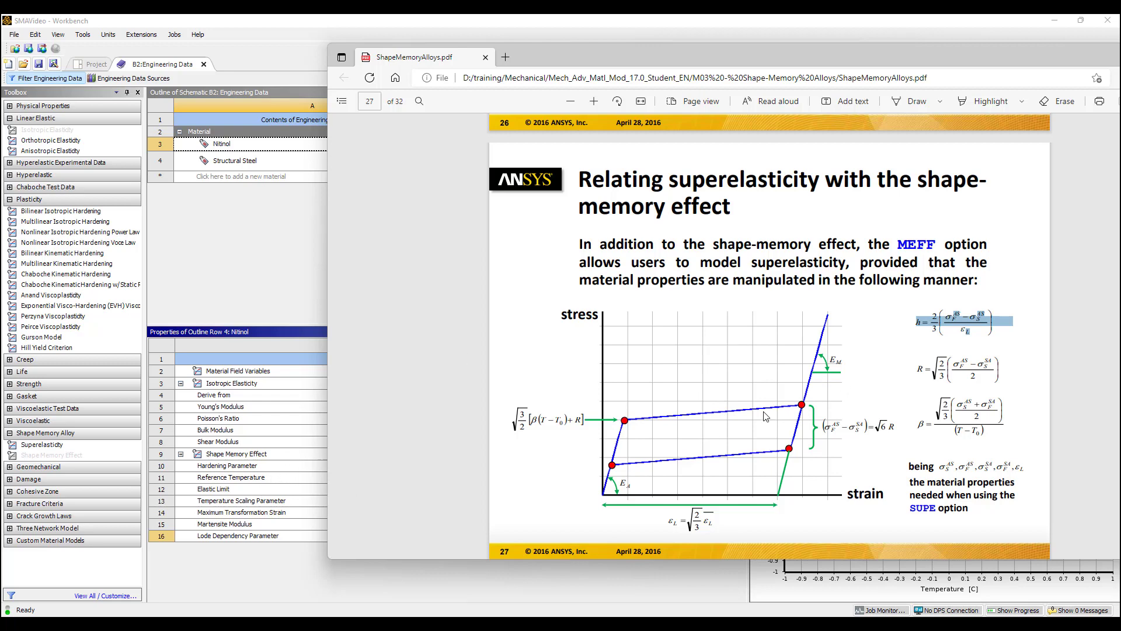
scroll(927, 375, up, 15)
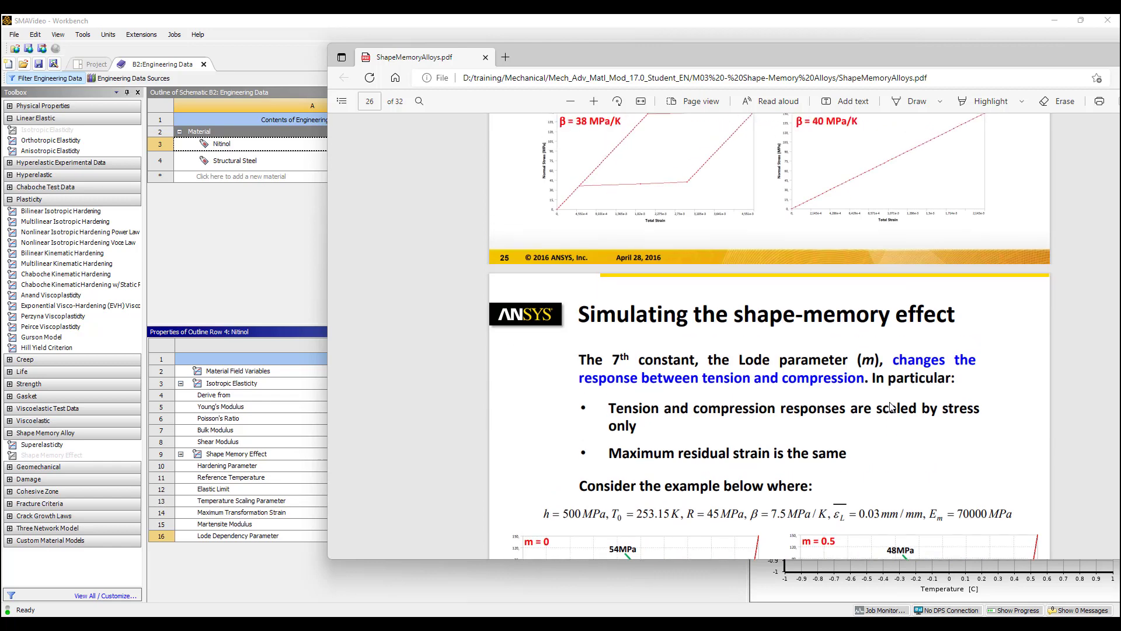
scroll(892, 407, up, 15)
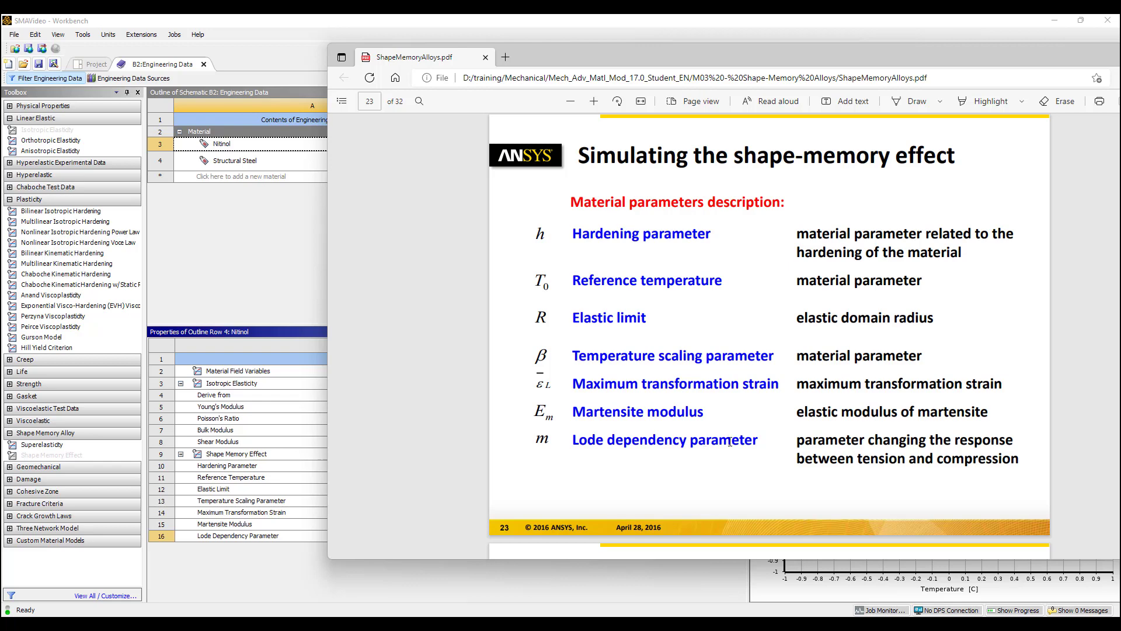
Step: Return to Engineering Data in Workbench and set Nitinol's Lode Dependency Parameter to 0
click(285, 541)
click(537, 535)
text(0)
key(Return)
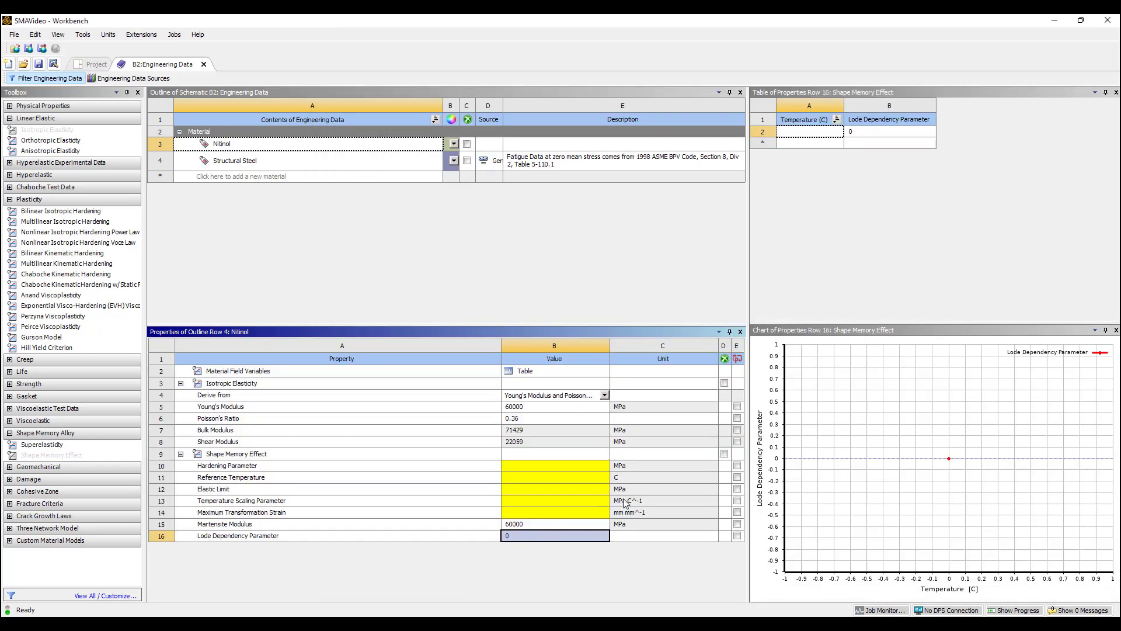
Step: Consult the formulas on page 27 of ShapeMemoryAlloys.pdf, move its window aside, and set Nitinol's Hardening Parameter to 933 MPa in Workbench
key(alt+Tab)
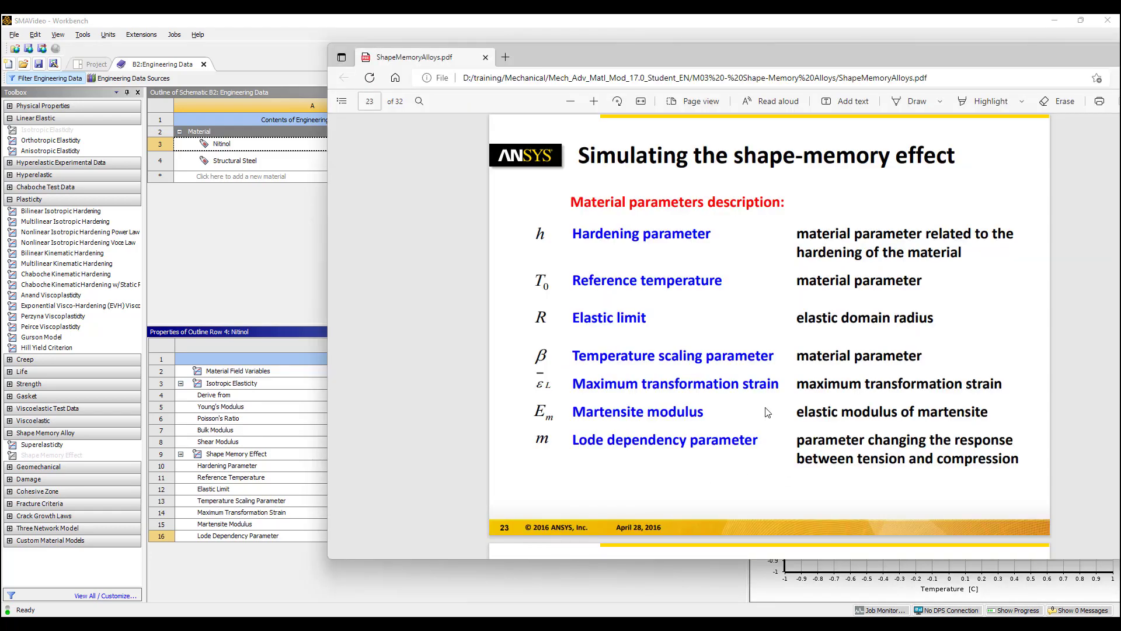
scroll(800, 313, down, 20)
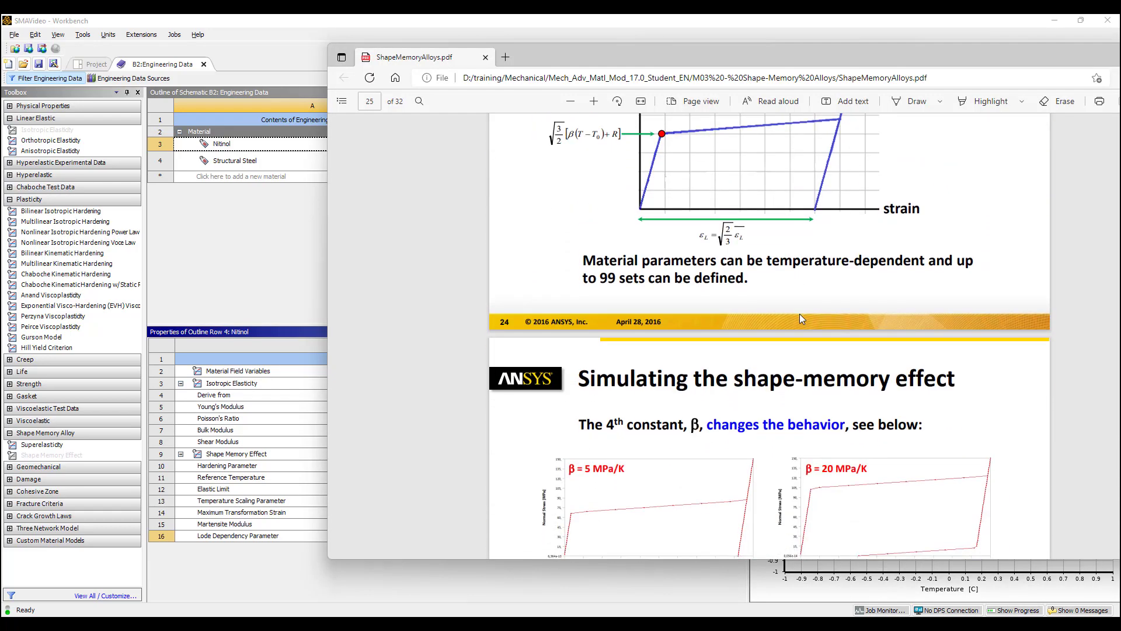
scroll(803, 313, down, 10)
scroll(932, 259, up, 3)
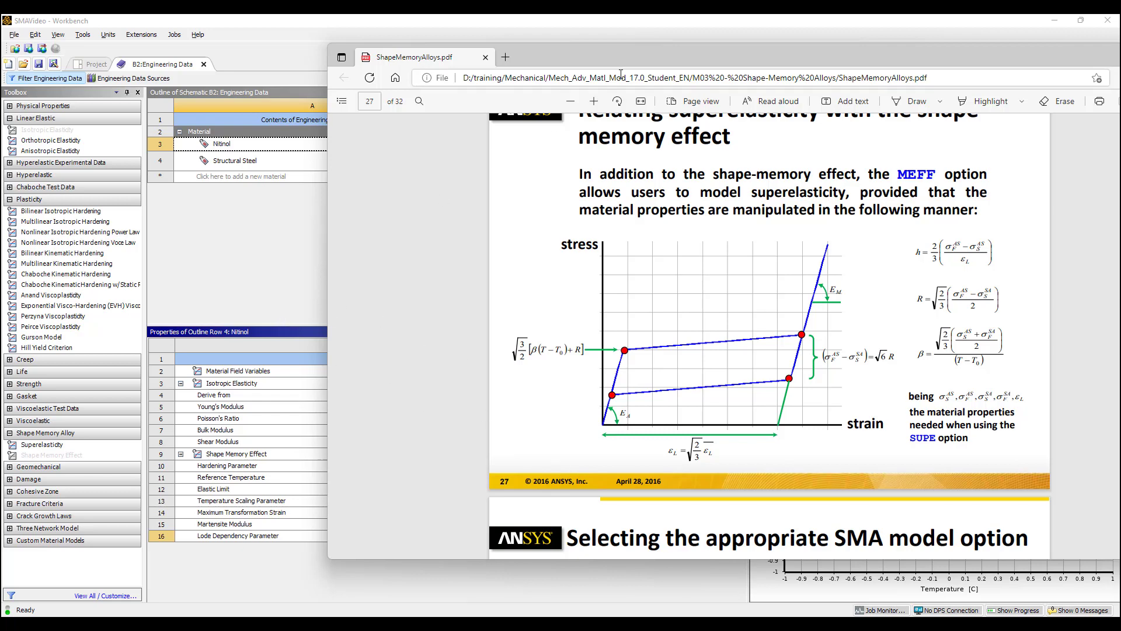
drag(626, 59, 1071, 58)
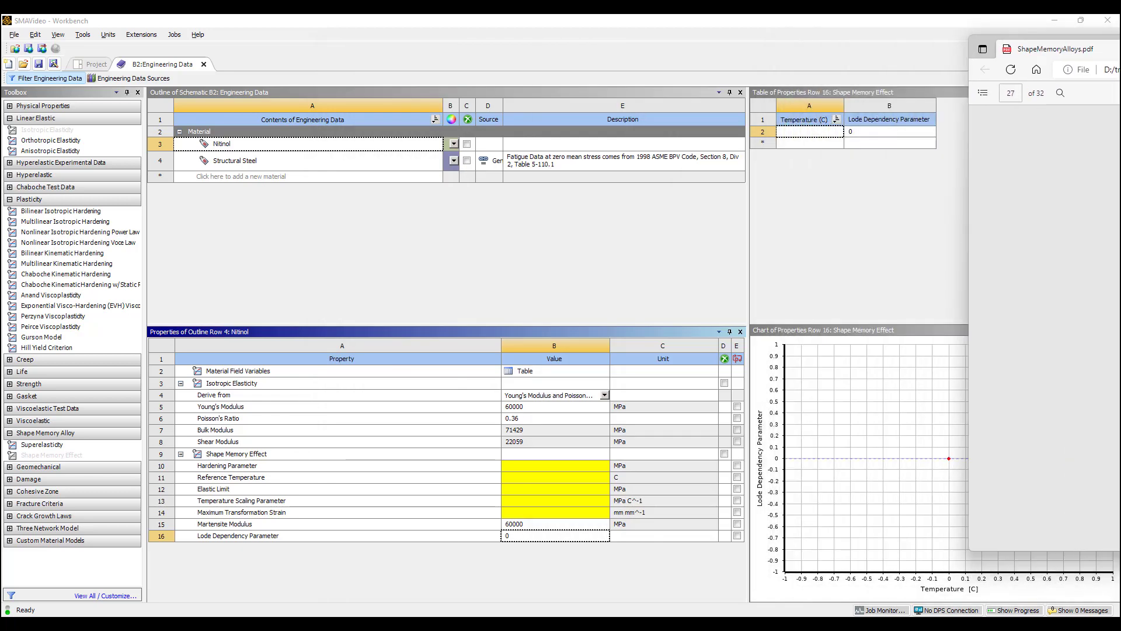
click(564, 466)
text(933)
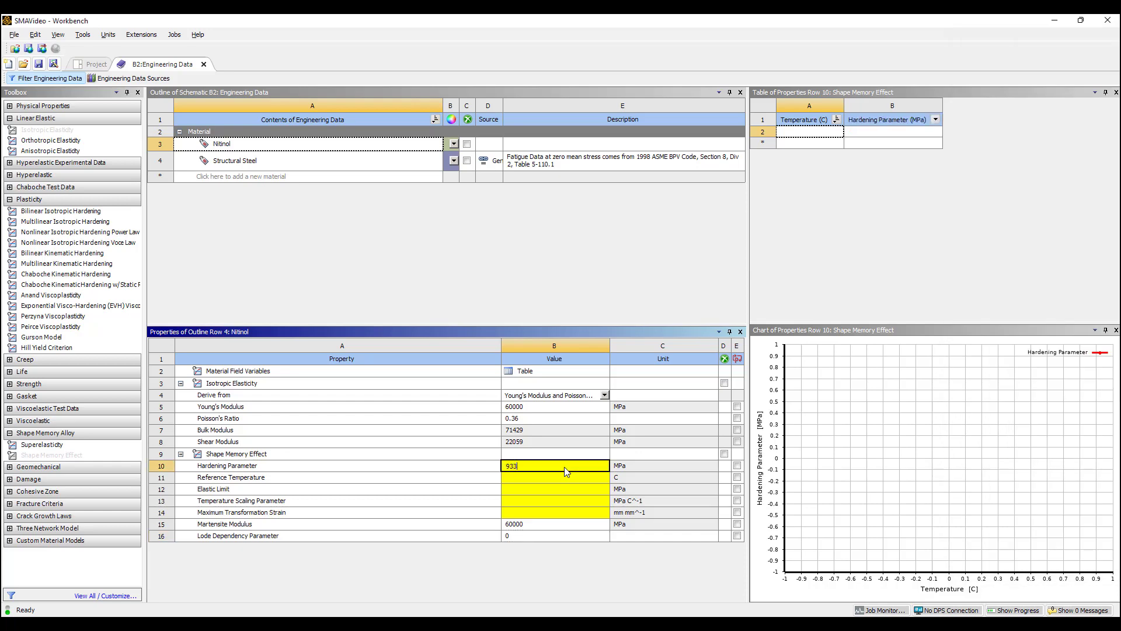
key(Return)
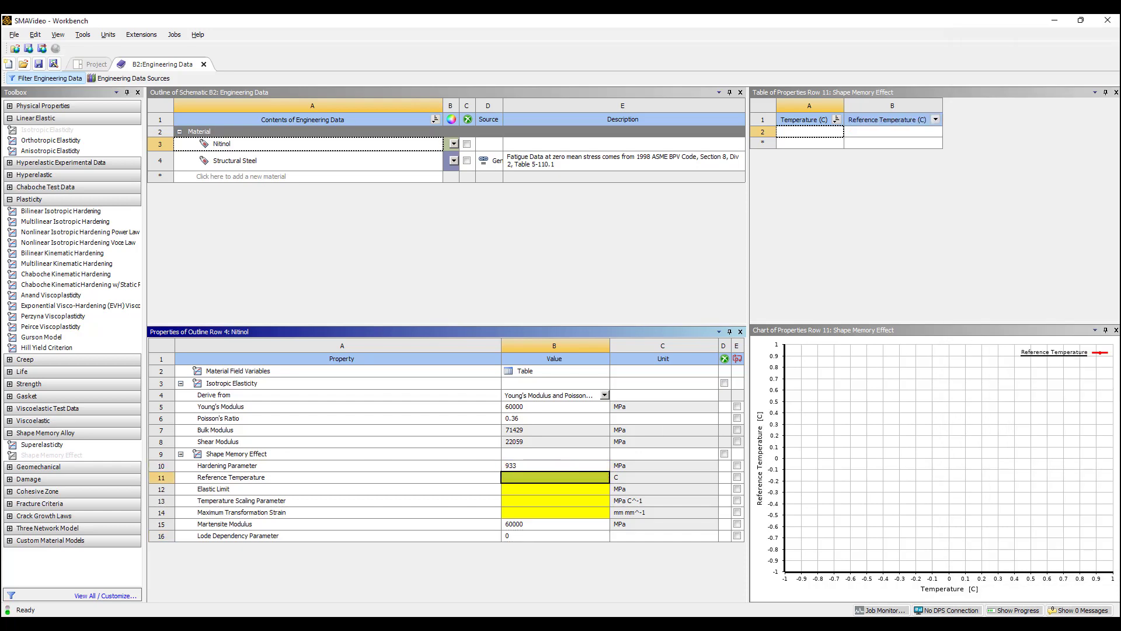
Step: Check ShapeMemoryAlloys.pdf again and set Nitinol's Reference Temperature to 22 C in Workbench
key(alt+Tab)
drag(1021, 45, 857, 45)
click(557, 479)
text(22)
key(Return)
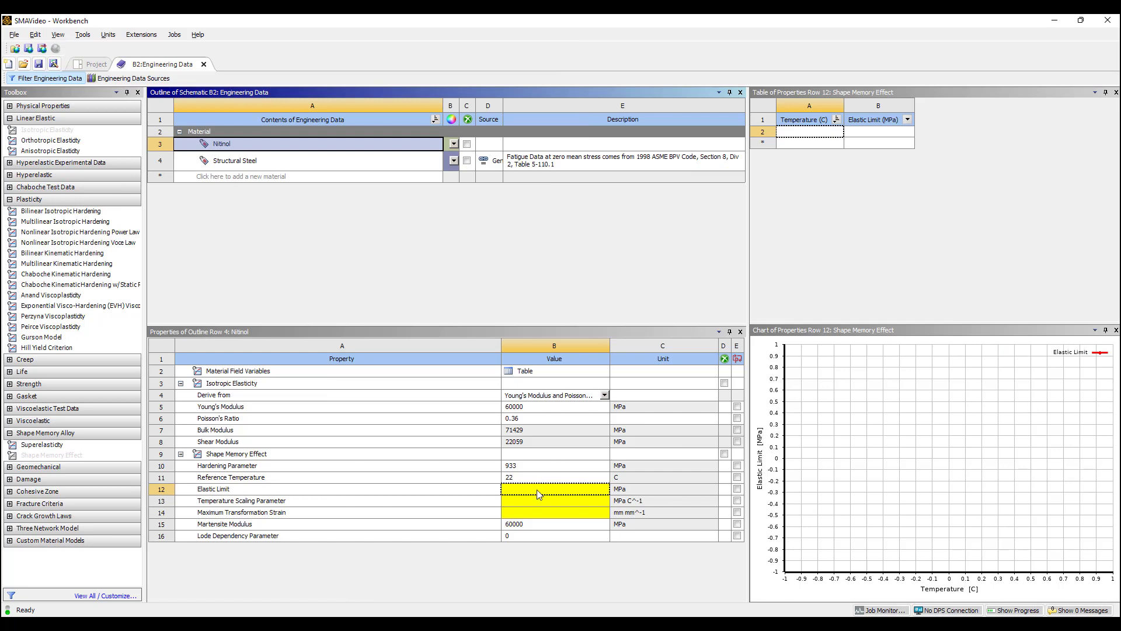
Step: Check the reference SMA nitinol Workbench project, return to SMAVideo, and set Nitinol's Elastic Limit to 122 MPa
click(532, 489)
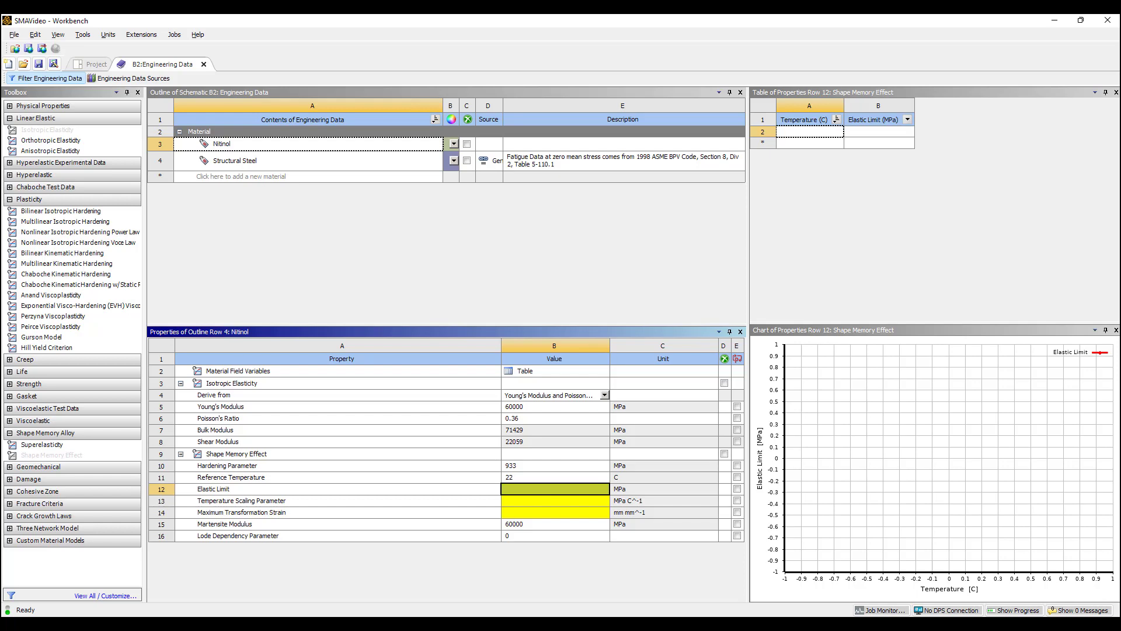
key(alt+Tab)
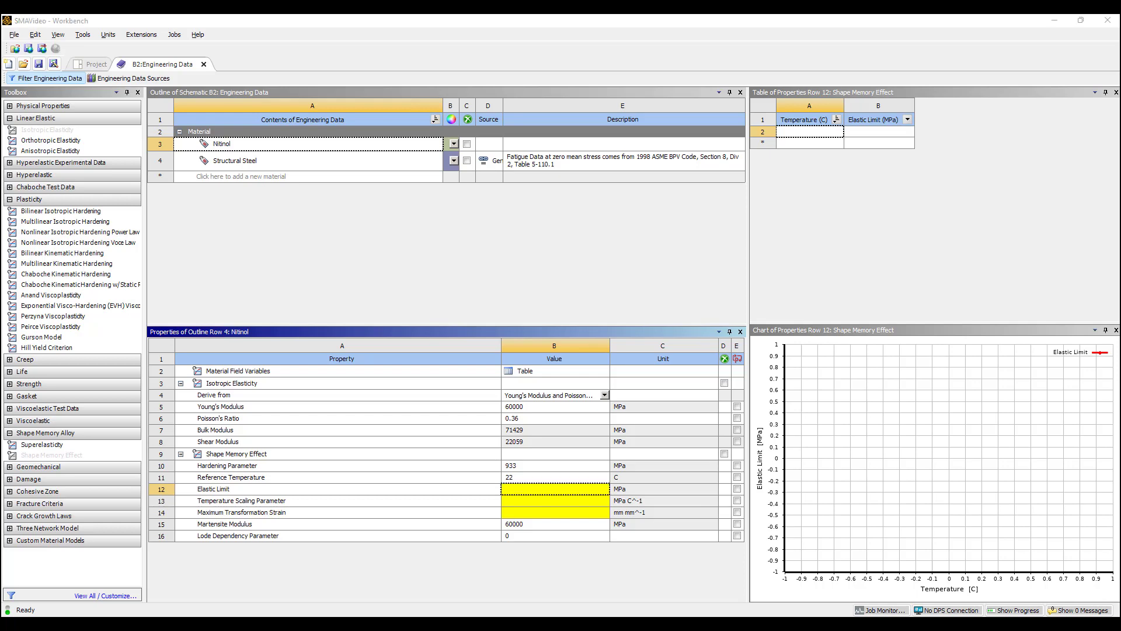
key(alt+Tab)
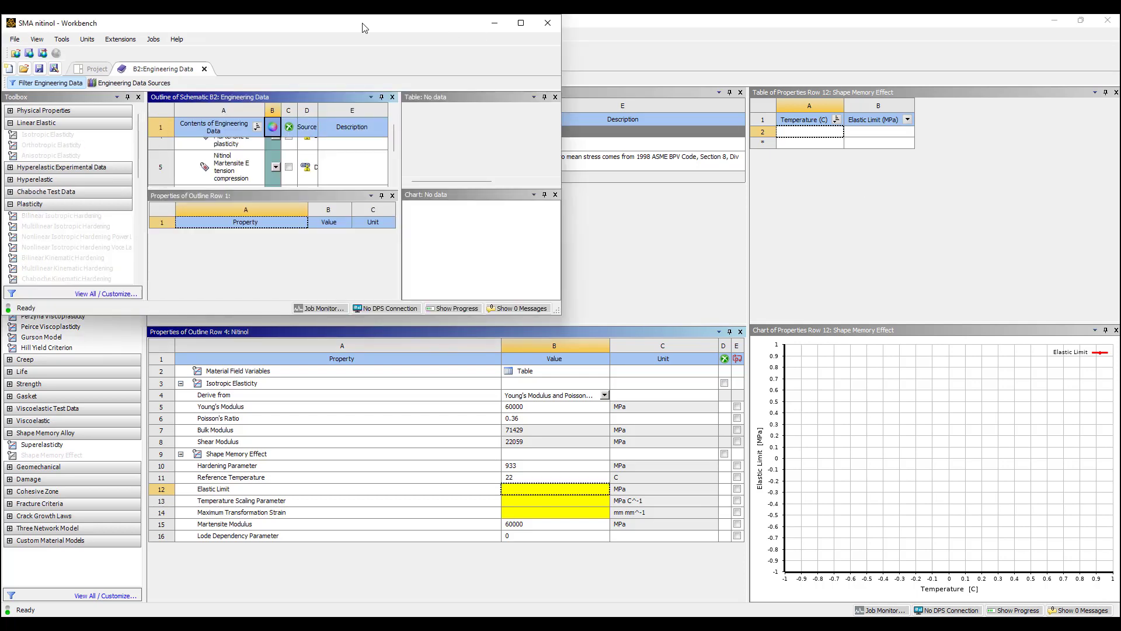
key(alt+Tab)
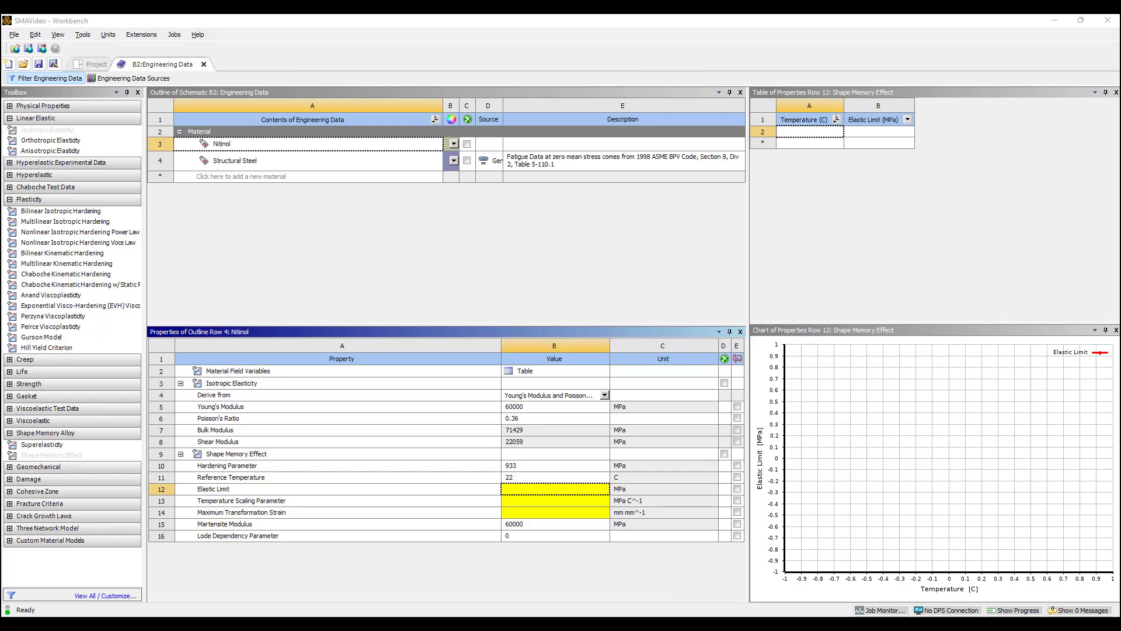
click(554, 490)
text(1)
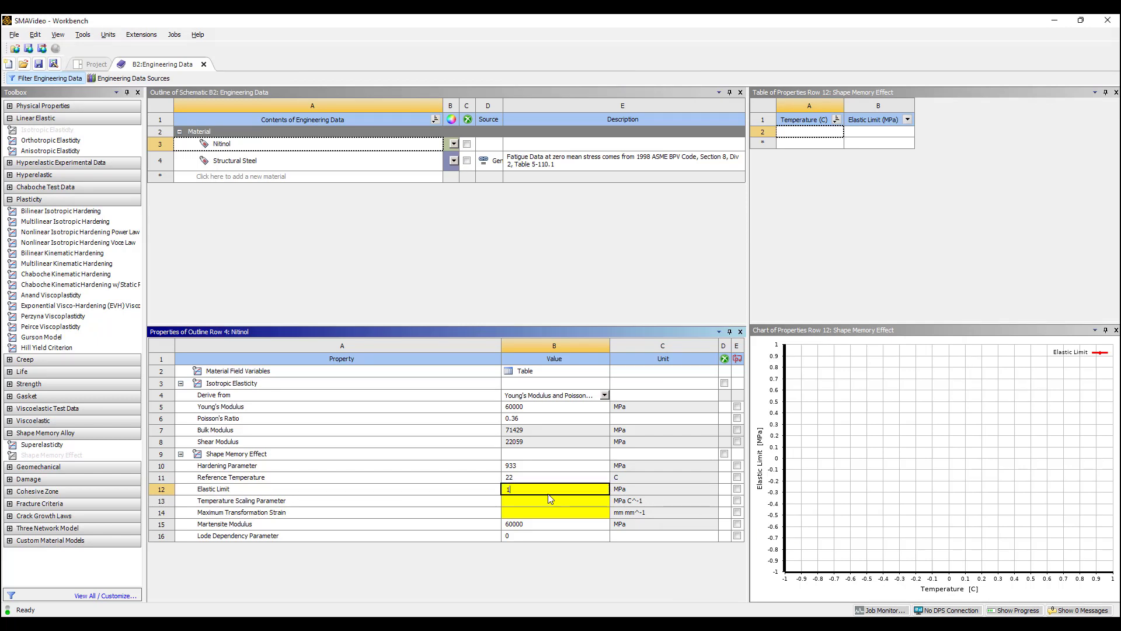
text(22)
key(Return)
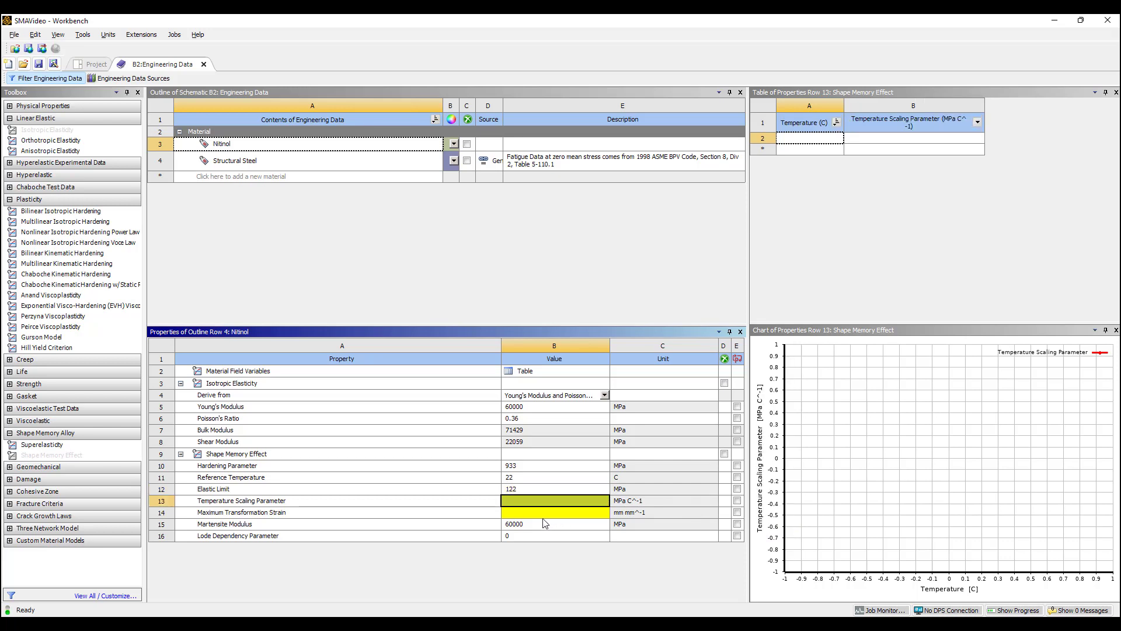
Step: Set Nitinol's Temperature Scaling Parameter to 20 MPa C^-1 and its Maximum Transformation Strain to 0.086
text(20)
key(Return)
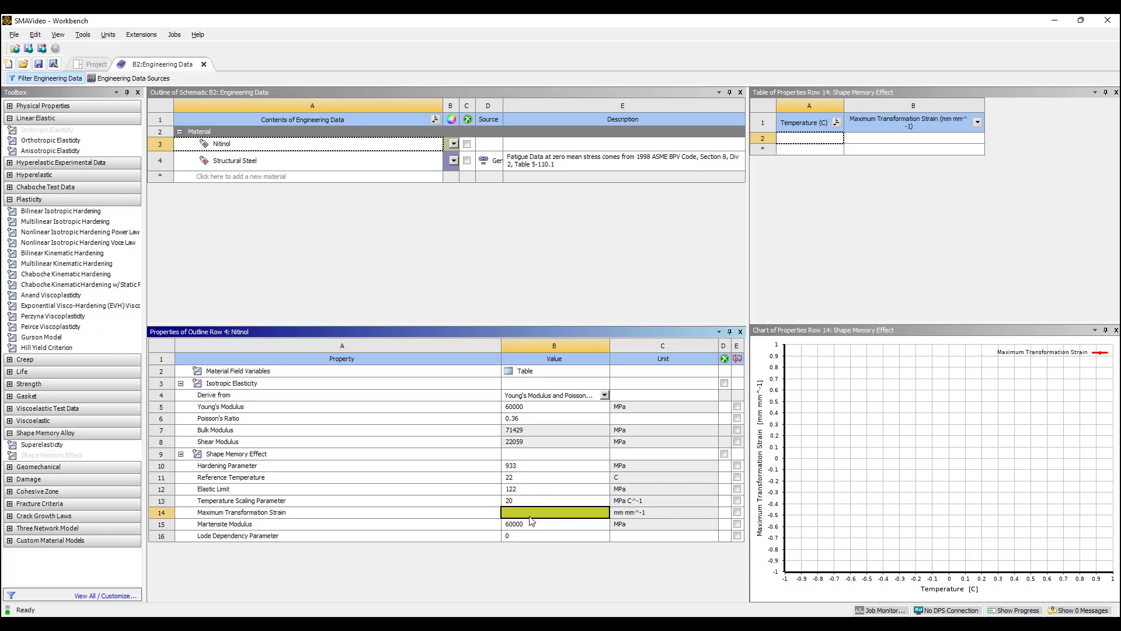
text(0.)
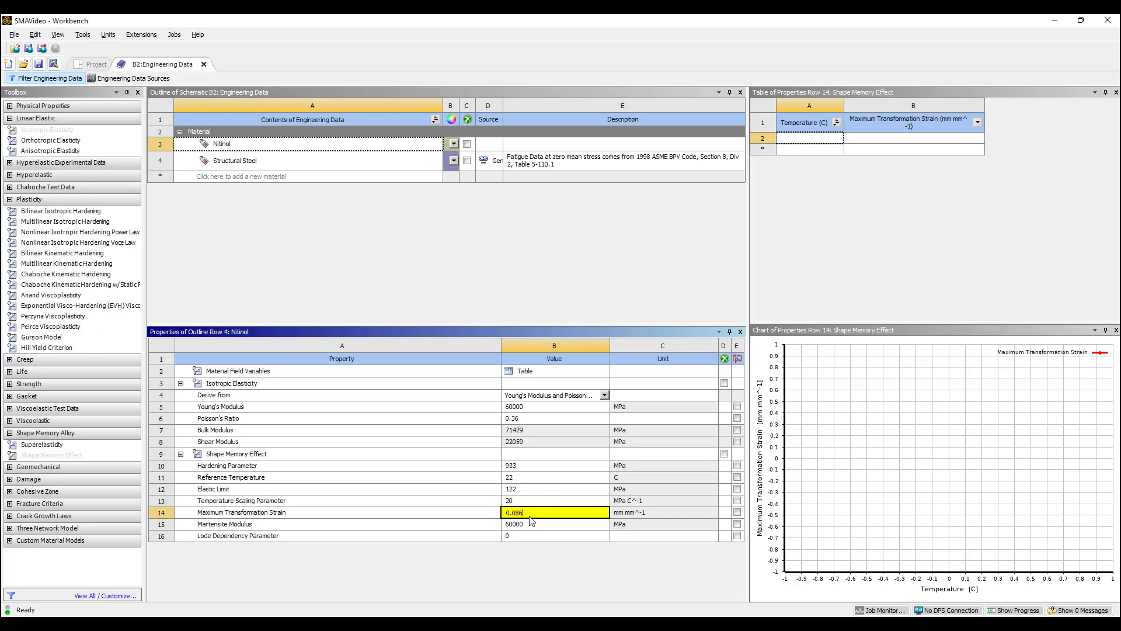
text(086)
key(Return)
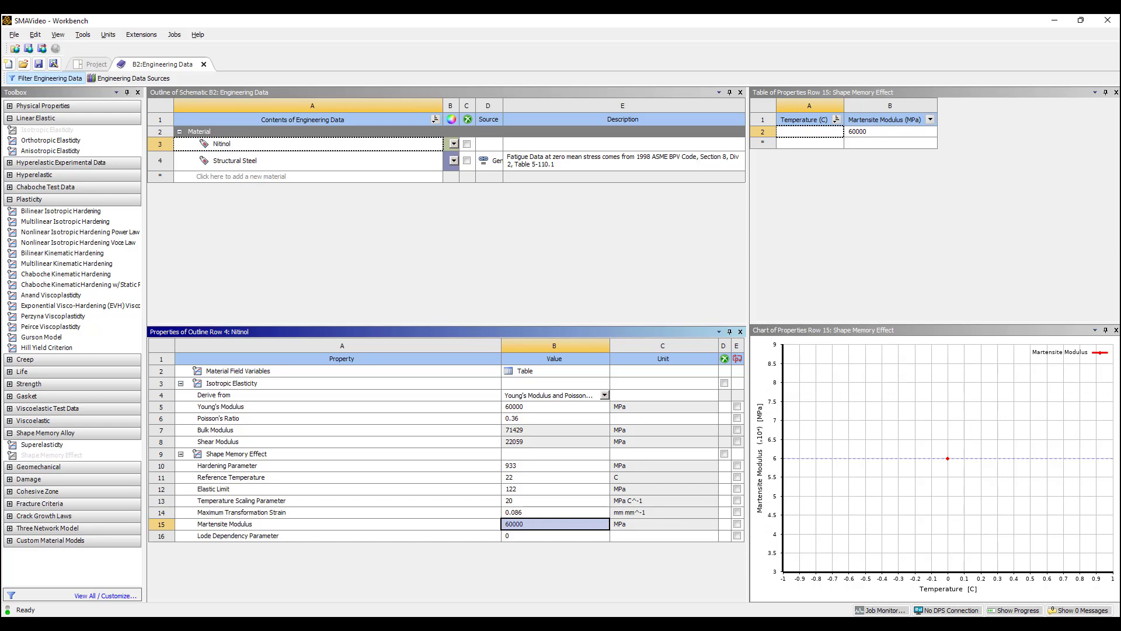
Step: Examine the transformation strain and temperature scaling formulas on page 27 of ShapeMemoryAlloys.pdf, and return to Workbench
drag(1120, 213, 729, 63)
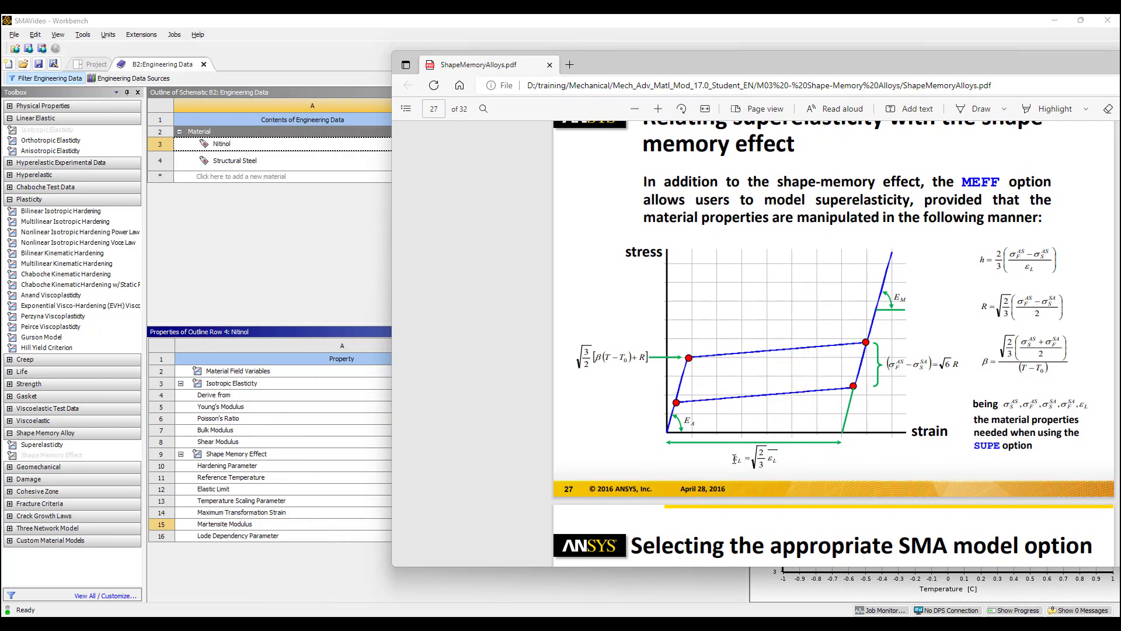
drag(735, 459, 777, 460)
click(777, 460)
drag(768, 458, 784, 460)
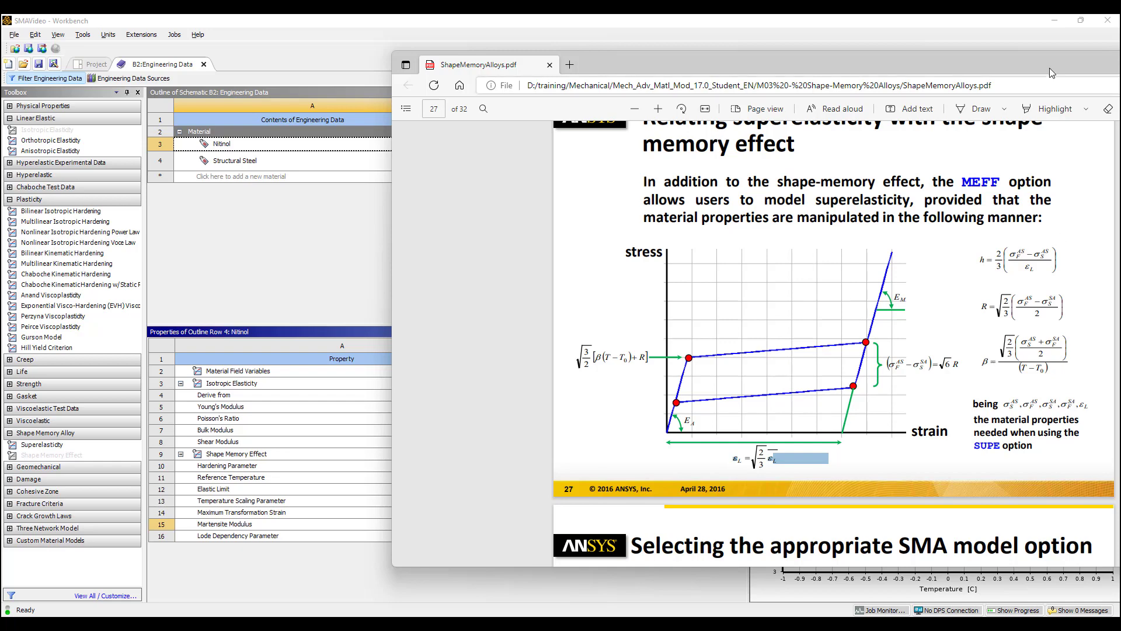
double_click(1024, 54)
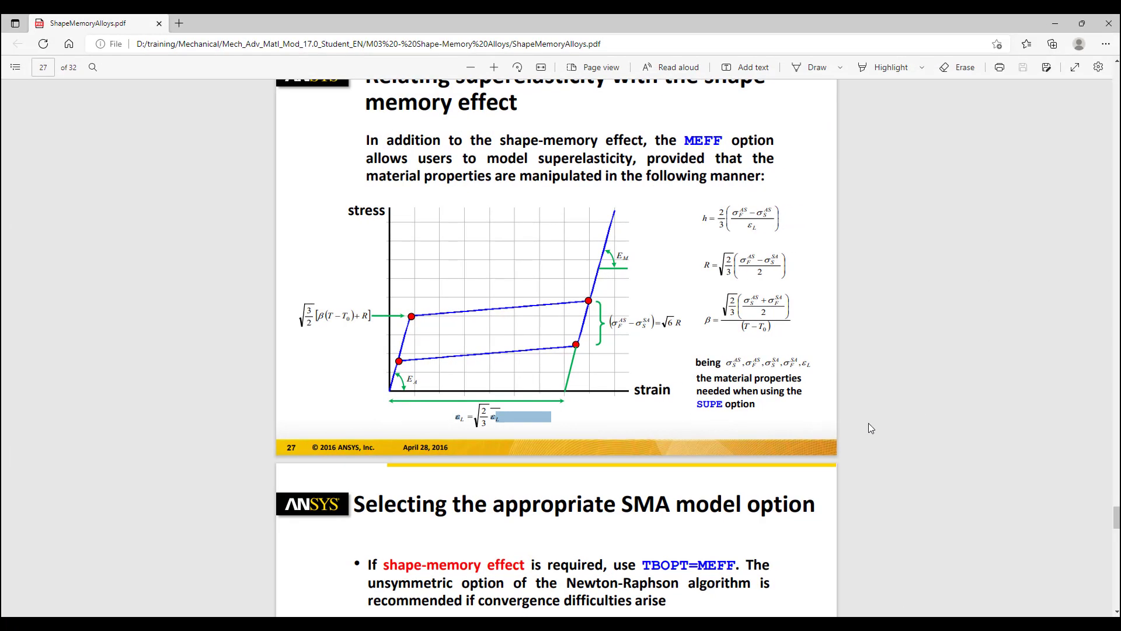
double_click(759, 330)
click(760, 330)
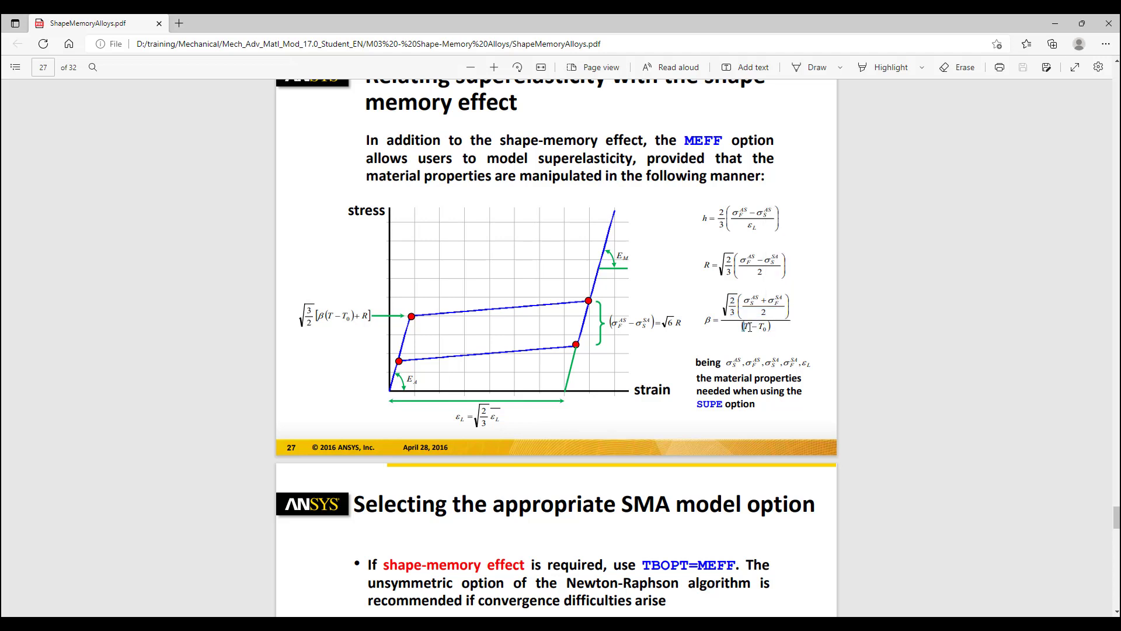
click(750, 328)
click(1055, 23)
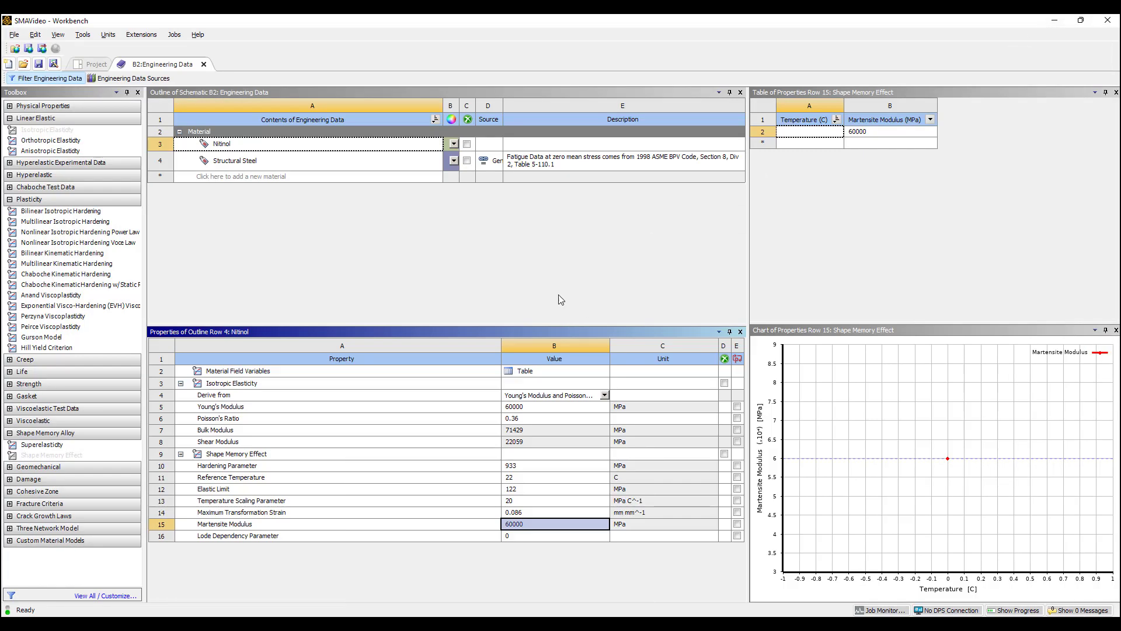
Step: Open the Static Structural system's Model in Mechanical and suppress the Geom\Solid body
click(96, 66)
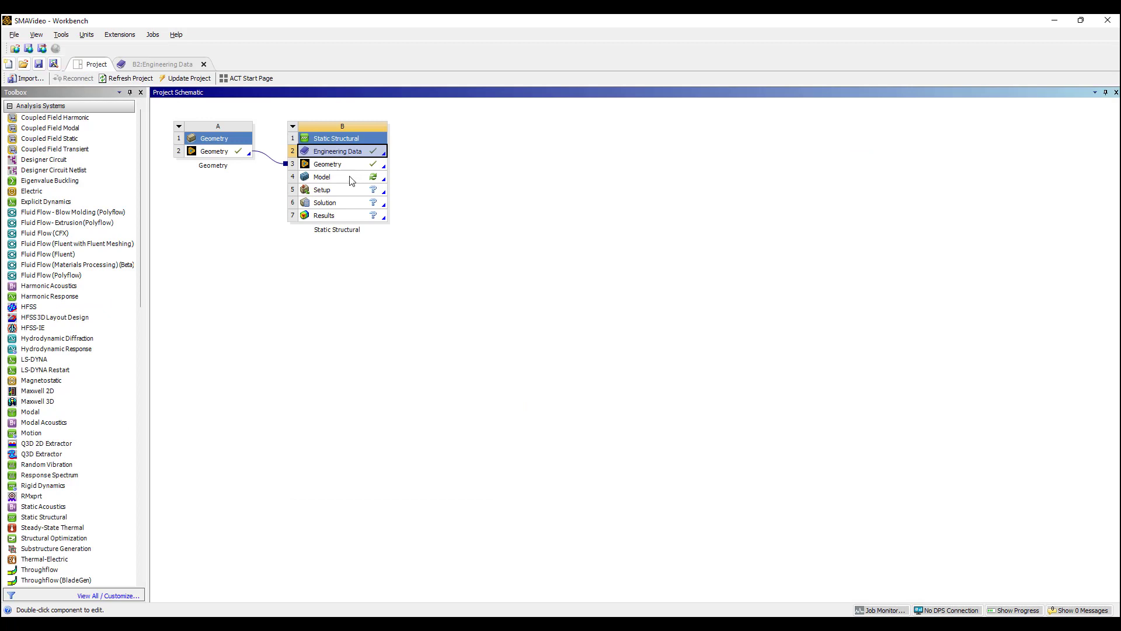
double_click(351, 178)
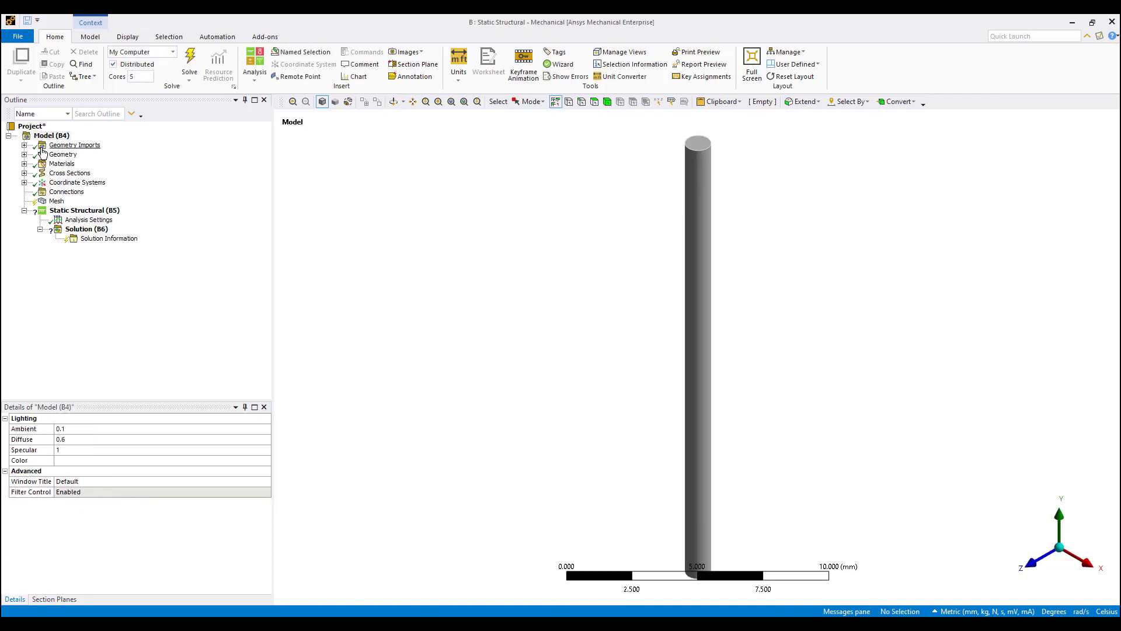
click(24, 145)
click(24, 164)
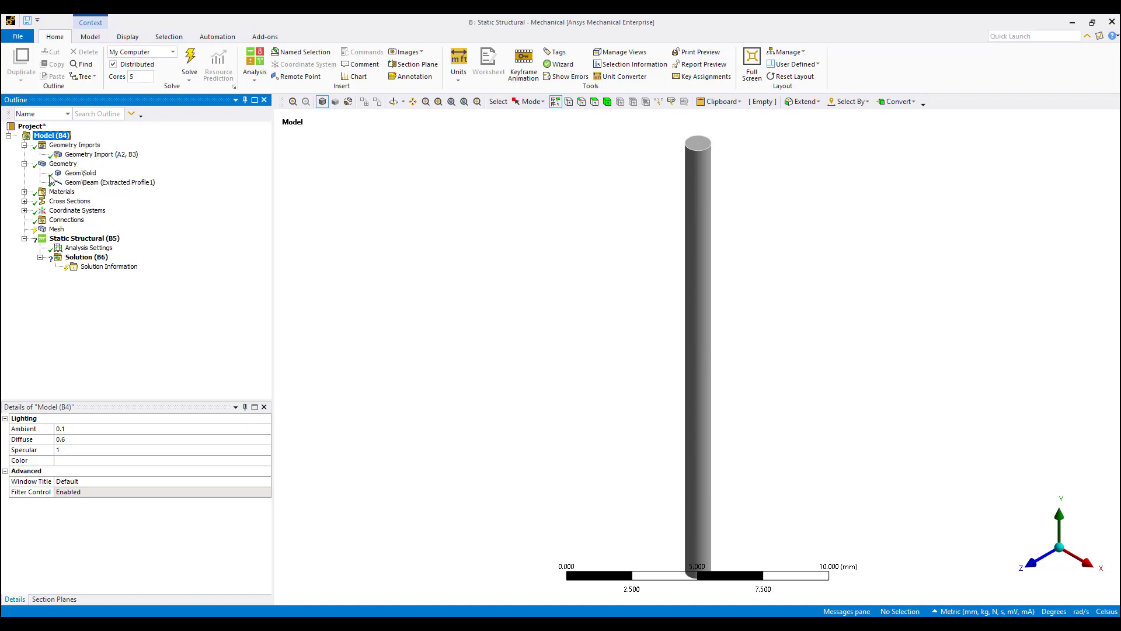
right_click(80, 173)
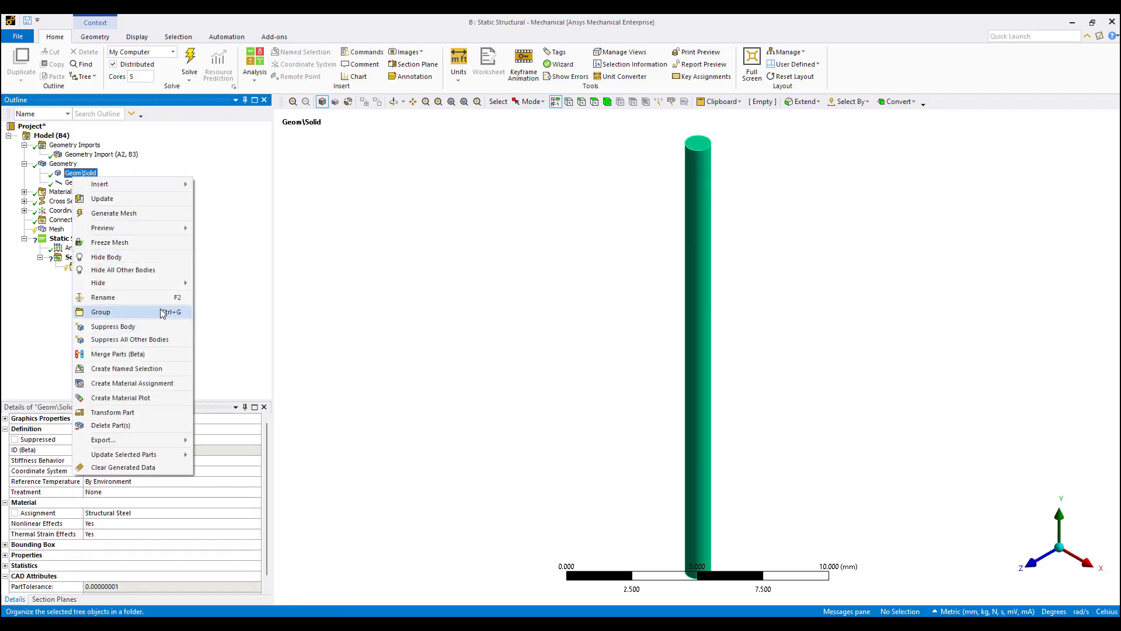
click(181, 325)
middle_drag(696, 355, 374, 235)
Step: Assign the Nitinol material to the Geom\Beam (Extracted Profile1) body
click(102, 182)
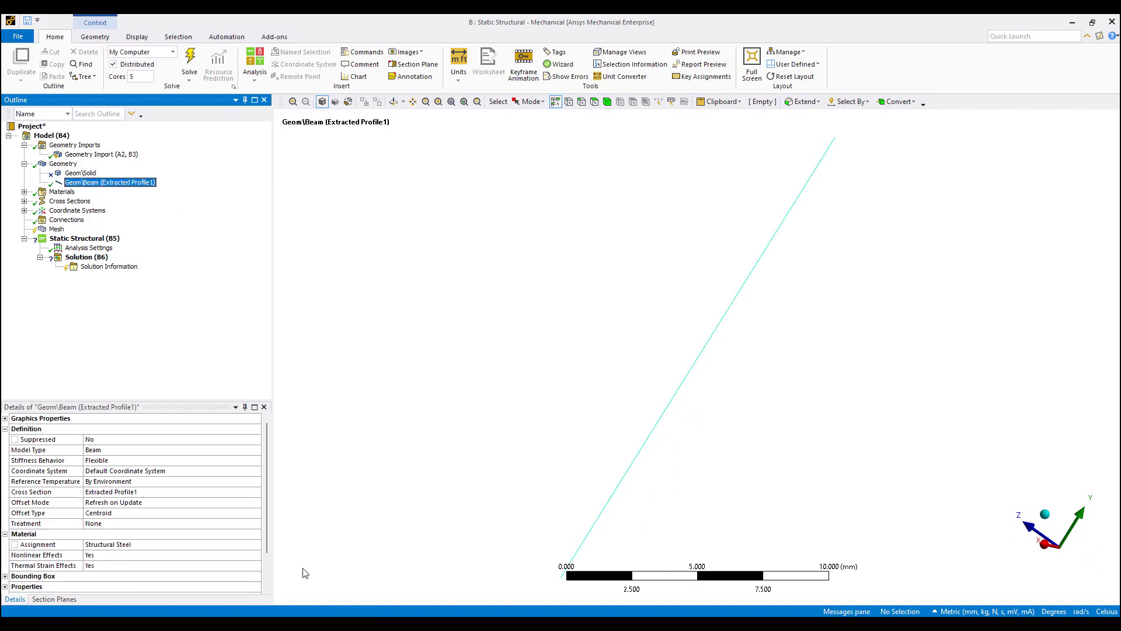
click(231, 545)
click(256, 545)
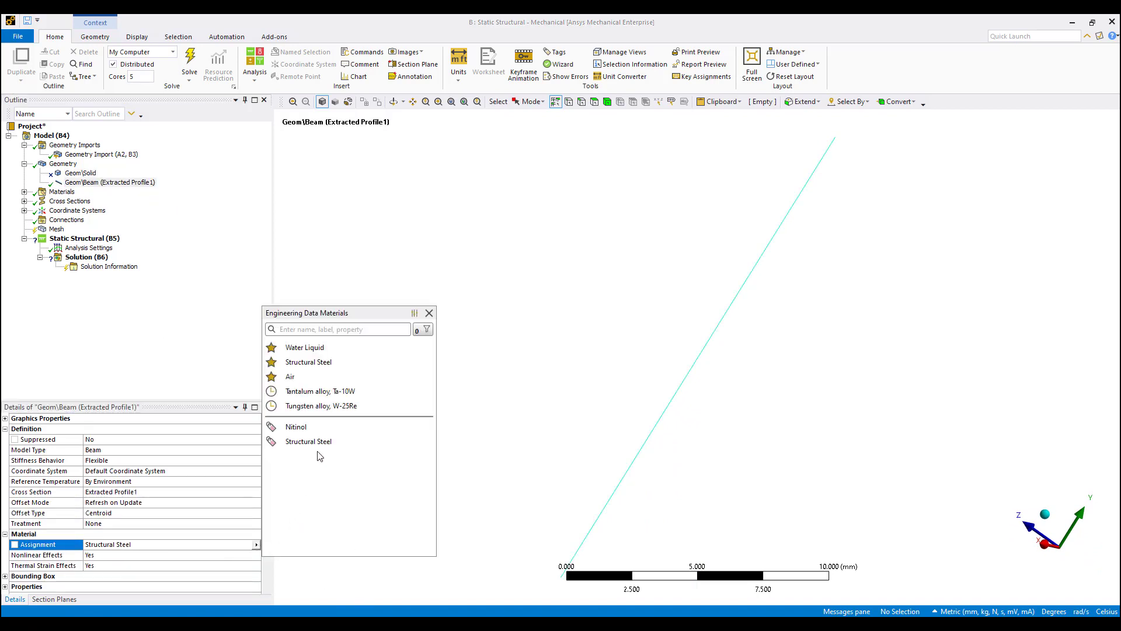
click(317, 429)
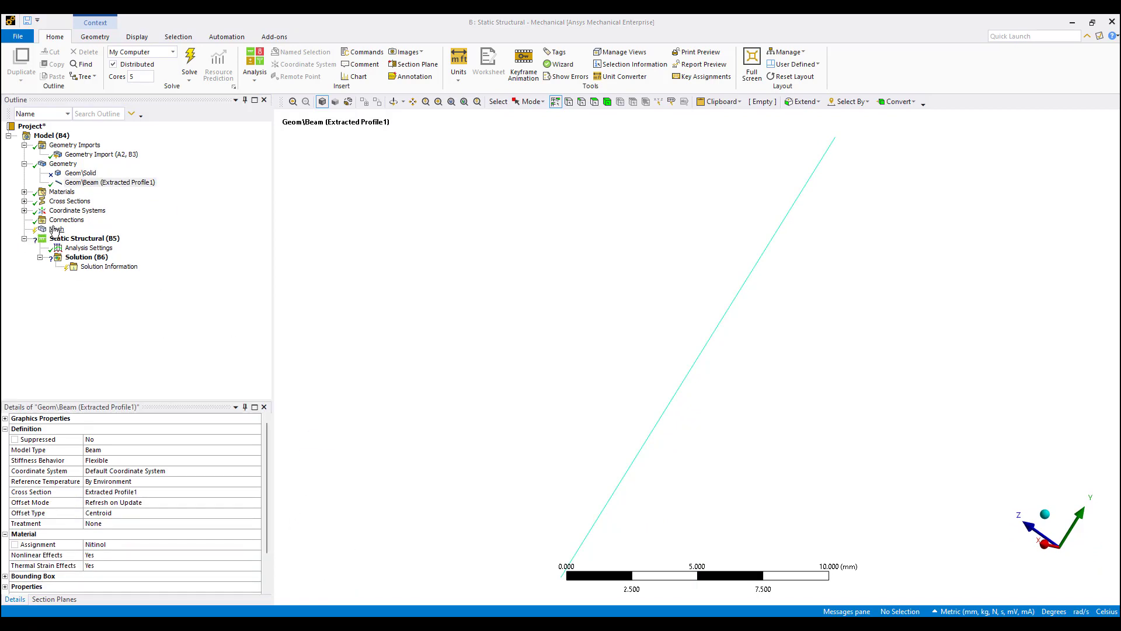
Step: Review the beam's Extracted Profile1 cross section and generate the mesh
right_click(53, 231)
click(24, 201)
click(91, 211)
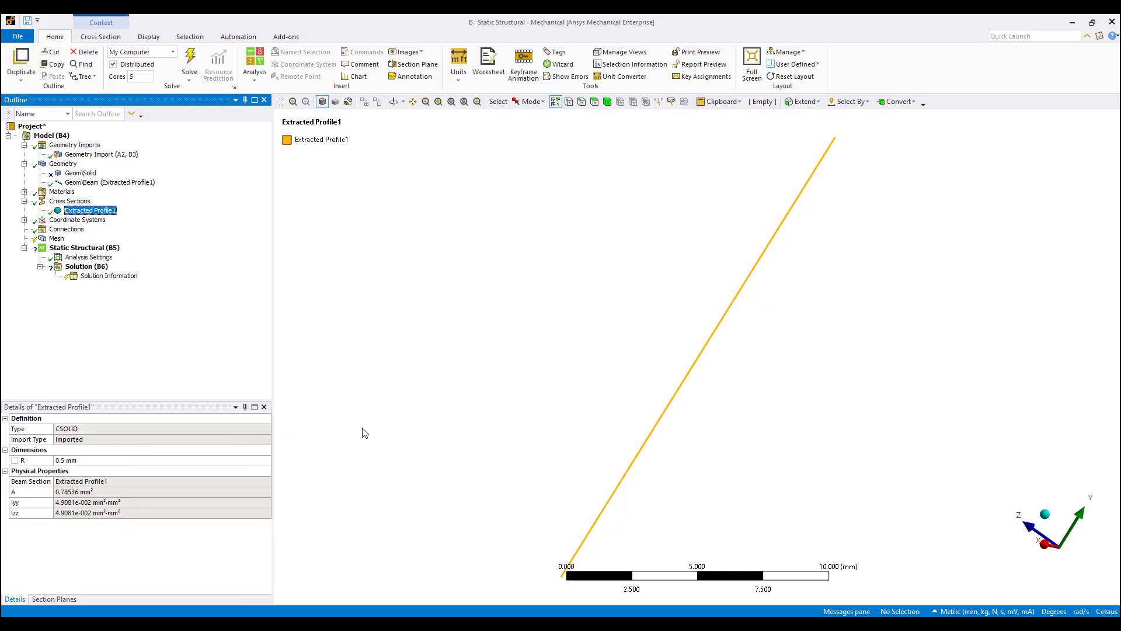
middle_drag(630, 442, 589, 343)
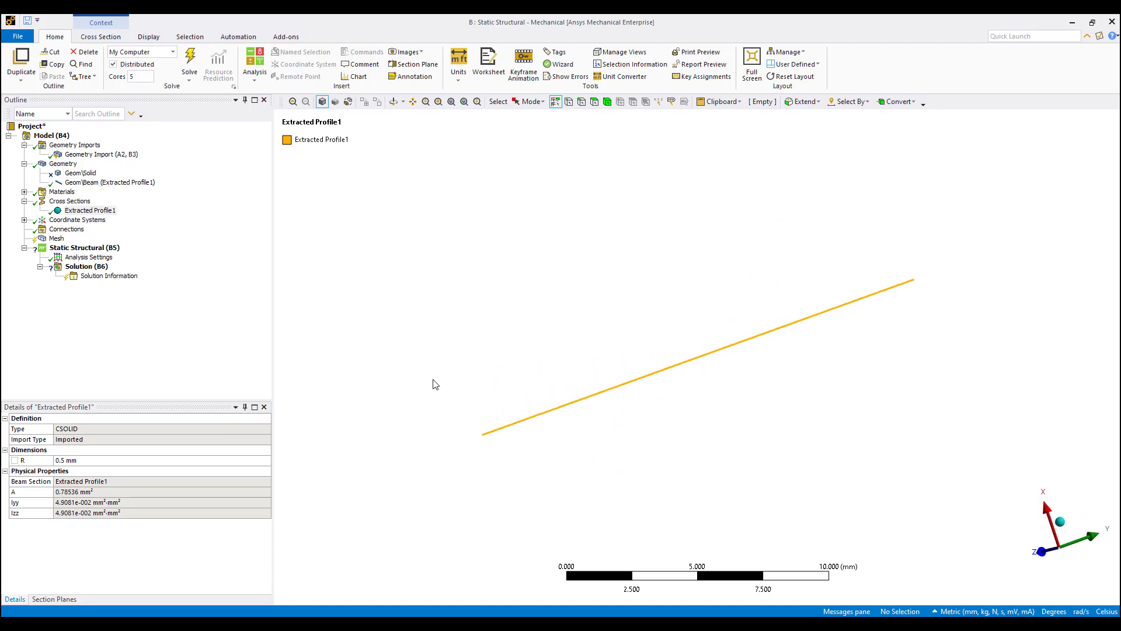
right_click(55, 239)
click(106, 276)
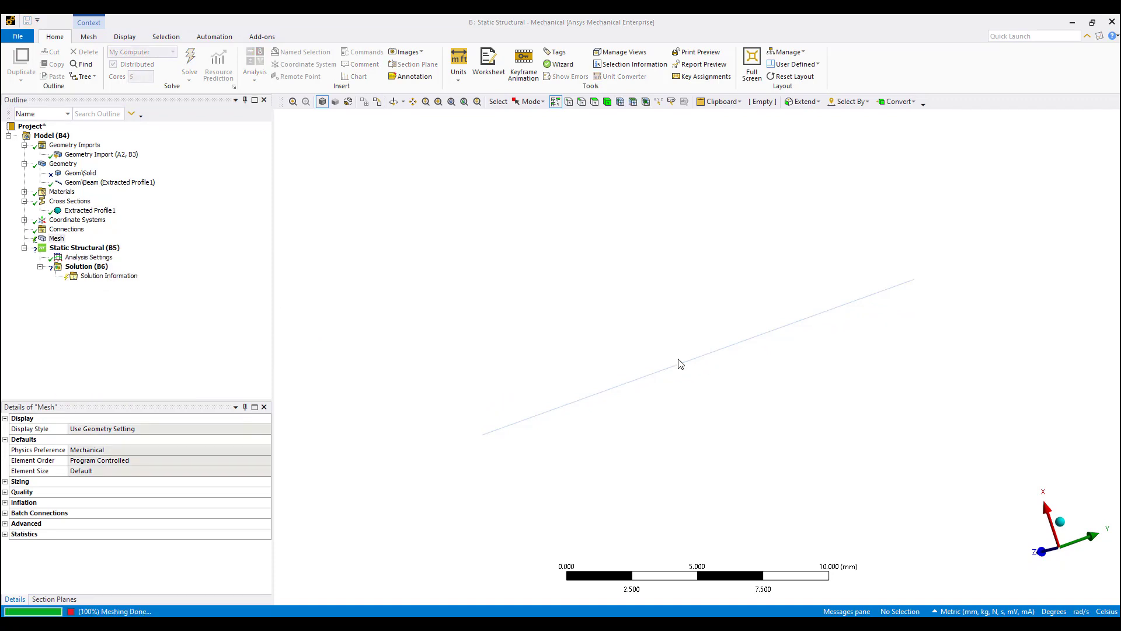
middle_drag(792, 325, 543, 313)
Step: Enlarge the graphics area and add a Fixed Support to the beam's end vertex at the origin under Static Structural
click(88, 247)
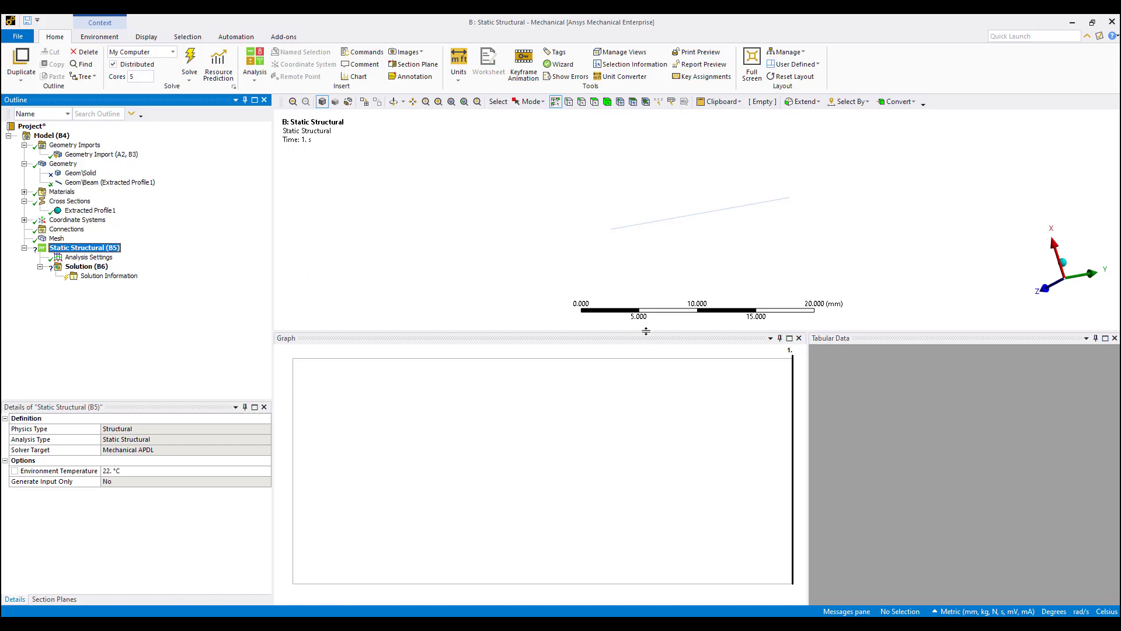
drag(645, 331, 645, 485)
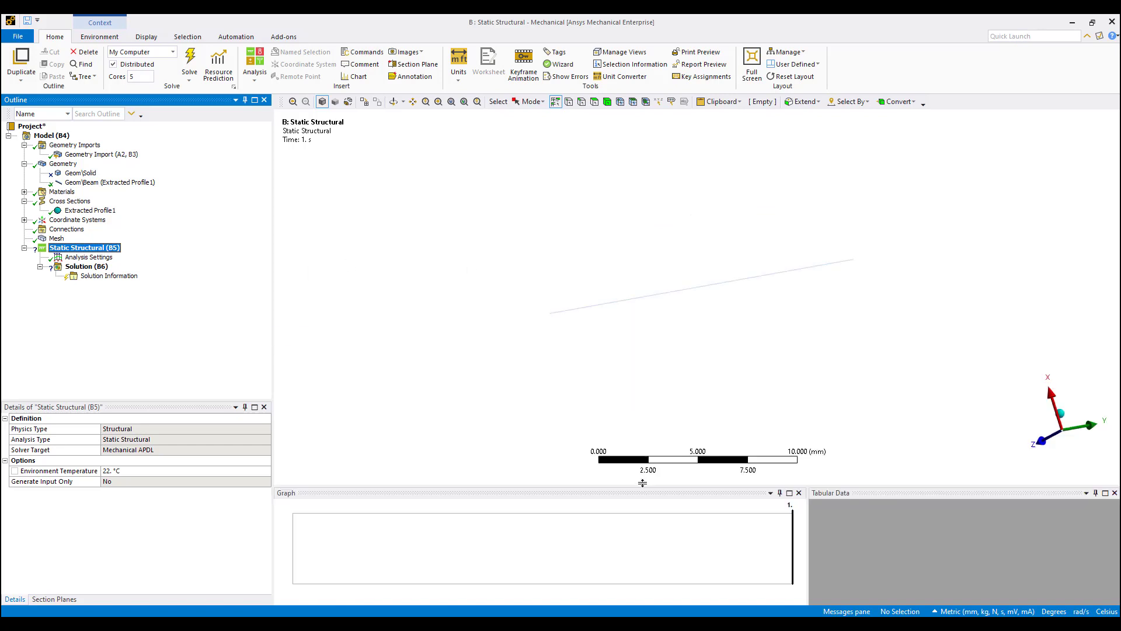
click(568, 102)
click(550, 313)
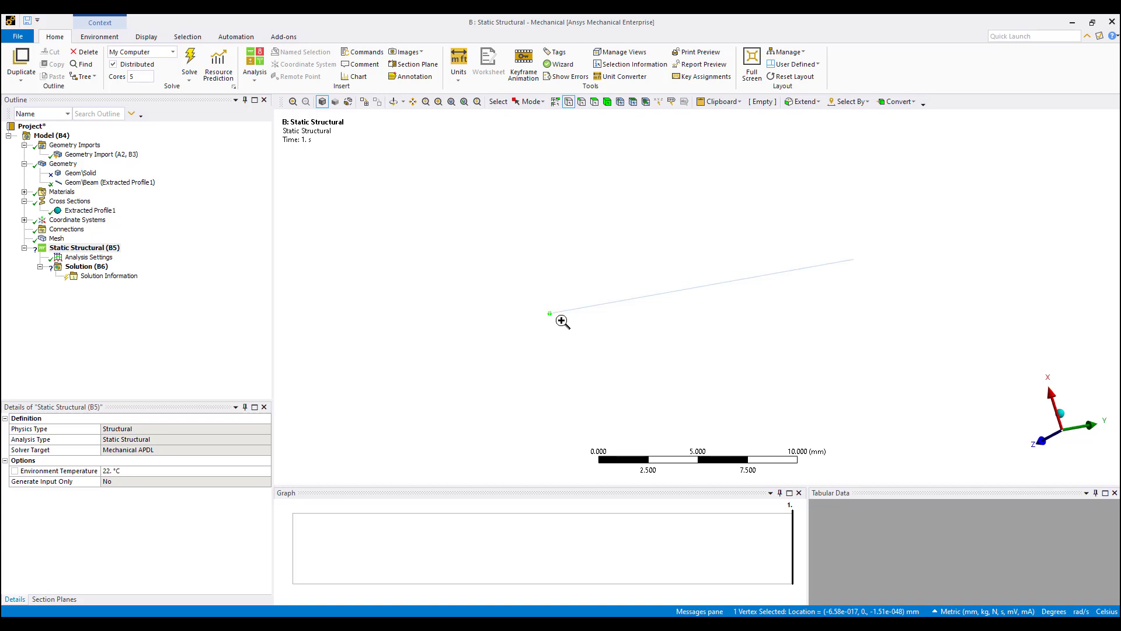
right_click(597, 331)
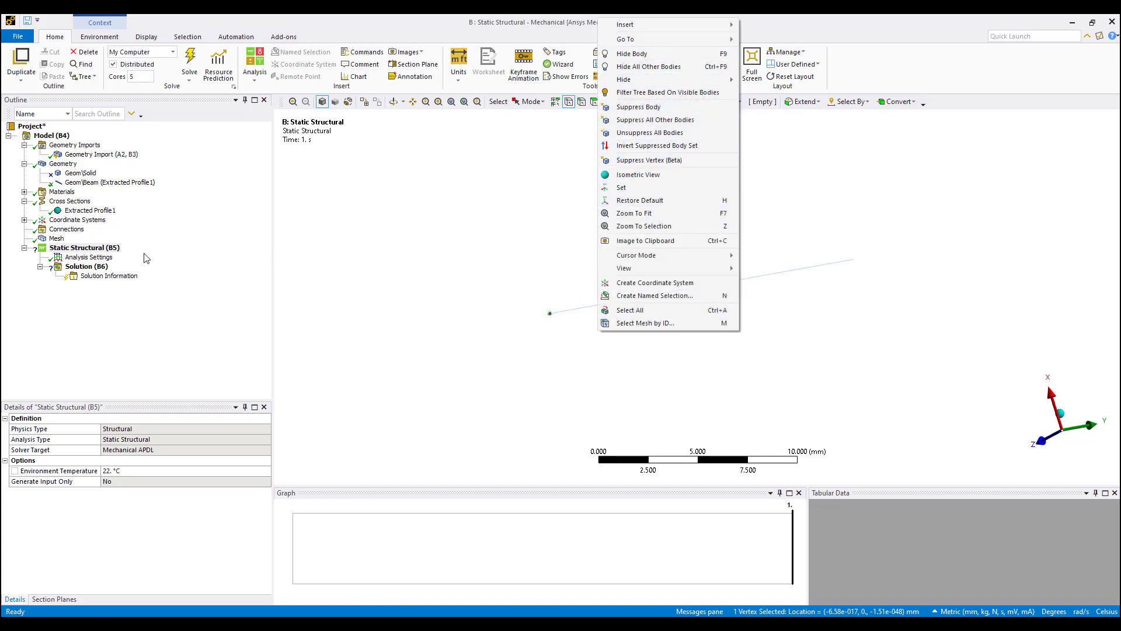
click(88, 251)
right_click(442, 266)
mouse_move(574, 278)
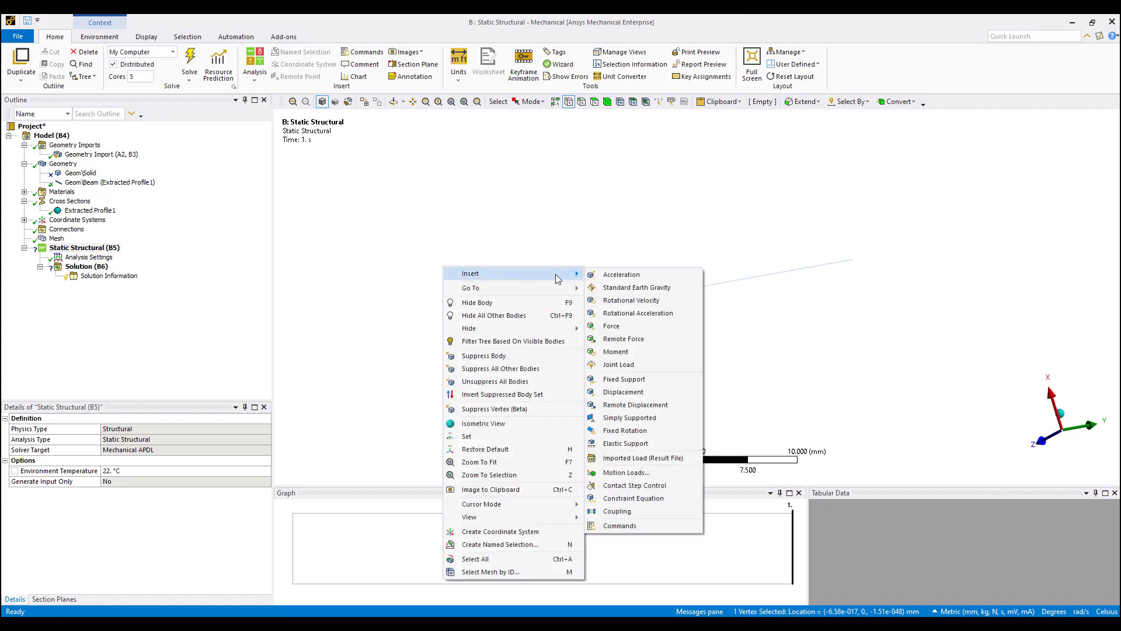
click(624, 379)
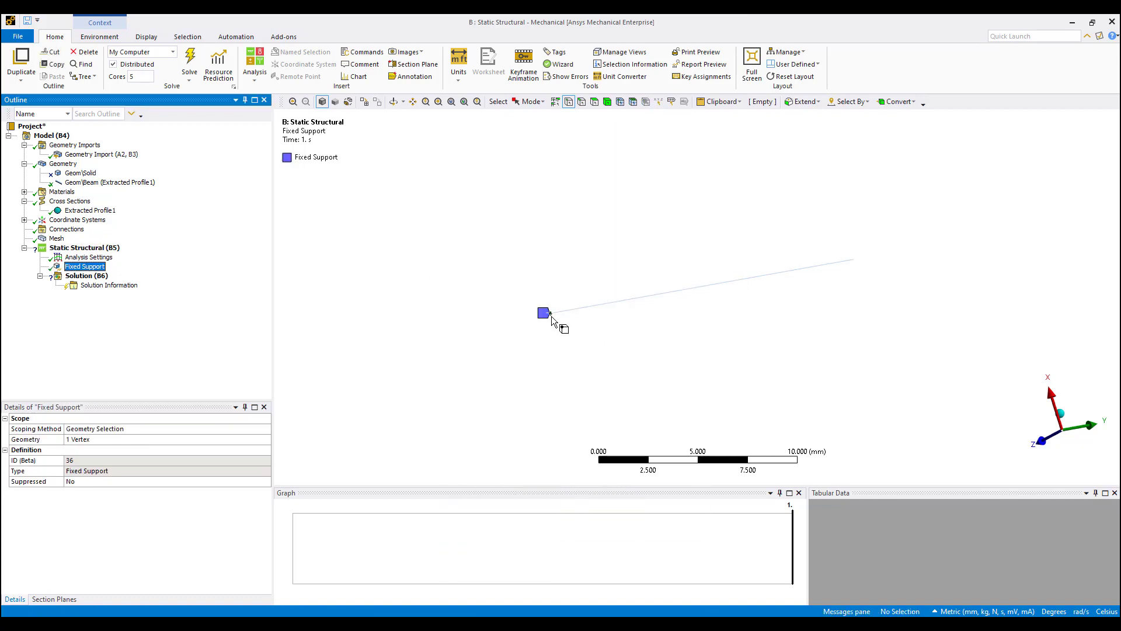
Step: Add a Fixed Rotation to the same end vertex that carries the Fixed Support
click(555, 323)
right_click(555, 323)
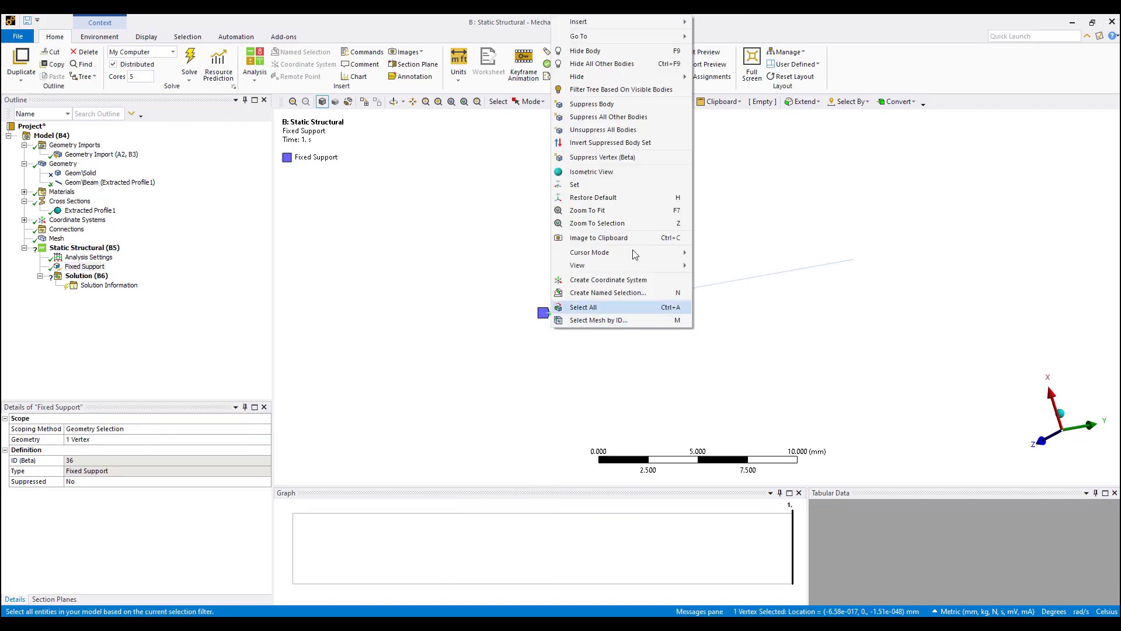
mouse_move(584, 22)
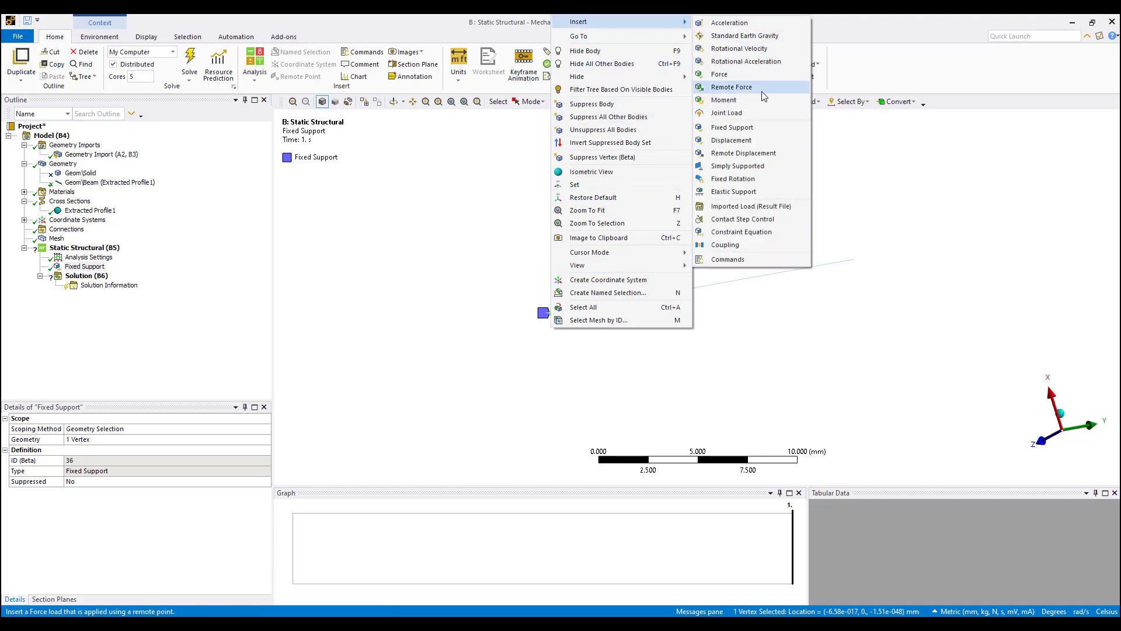
click(737, 179)
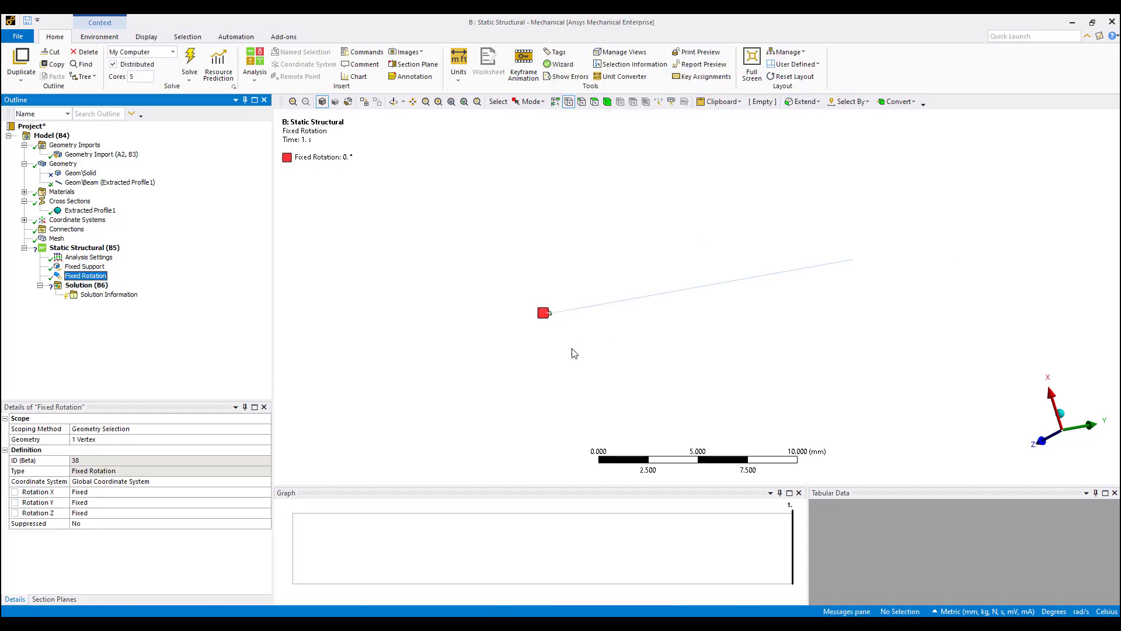
Step: Set the number of steps in the Analysis Settings to 4
click(86, 258)
click(145, 430)
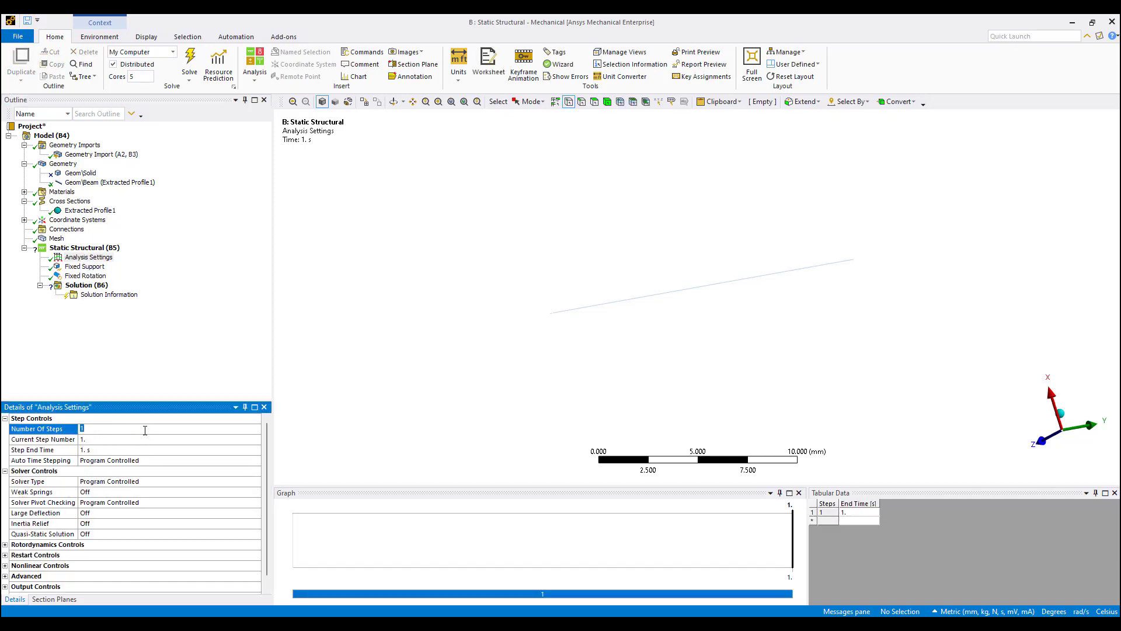
text(4)
key(Return)
Step: Turn on auto time stepping for the first load step only, with 20 initial substeps
click(153, 460)
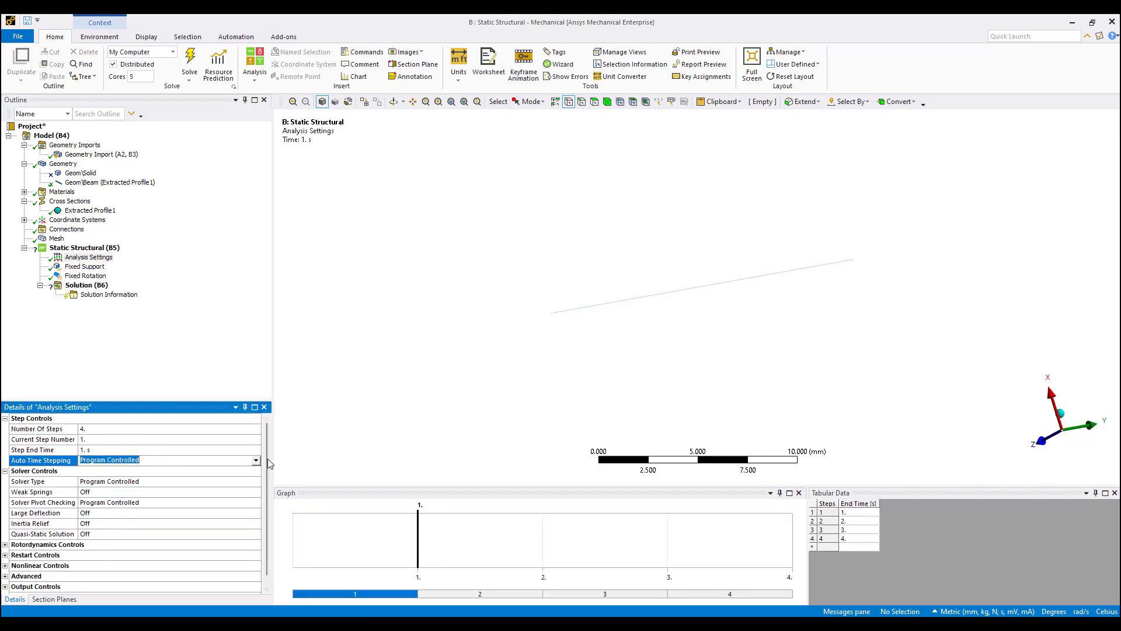
click(153, 461)
click(181, 482)
click(175, 481)
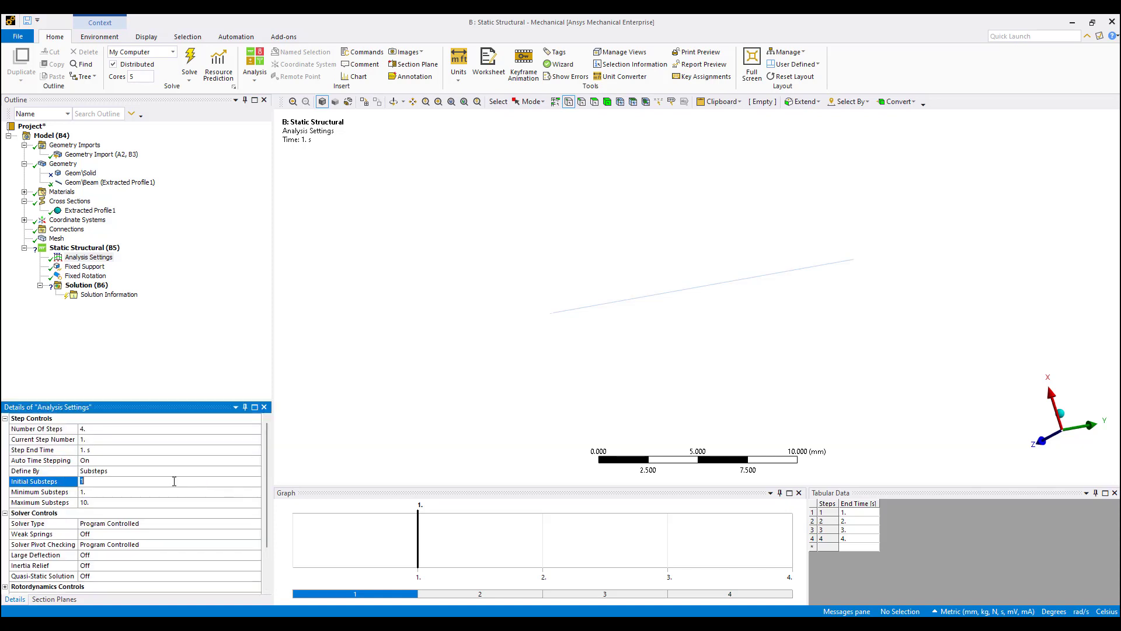
key(Return)
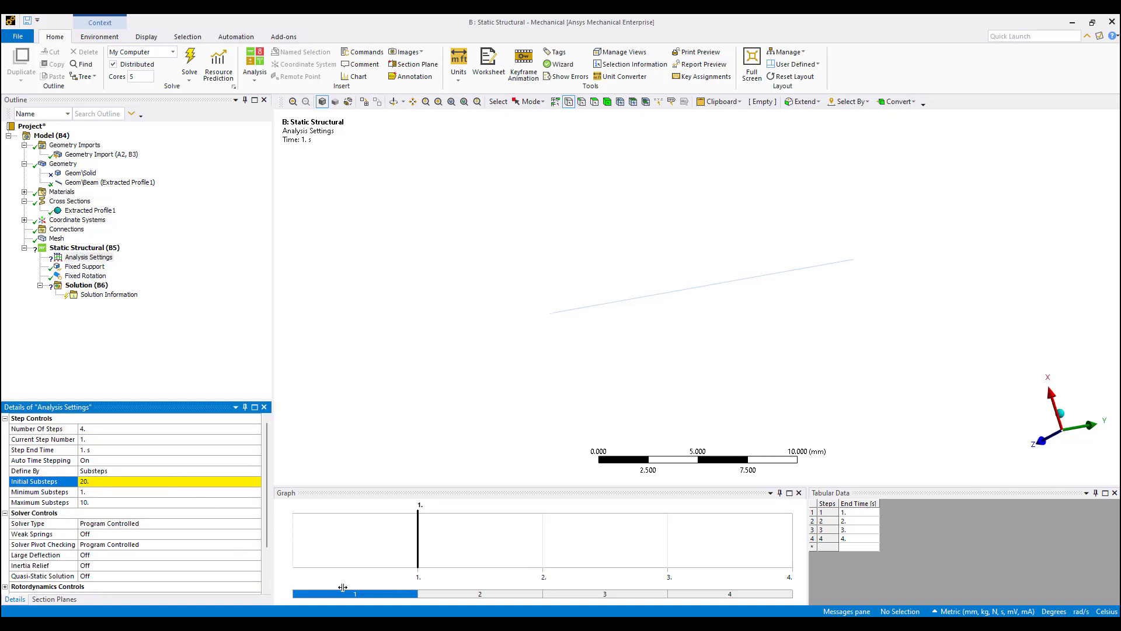
Step: Select all four load steps together and turn on auto time stepping for them
click(351, 590)
click(731, 594)
shift+click(731, 595)
click(252, 461)
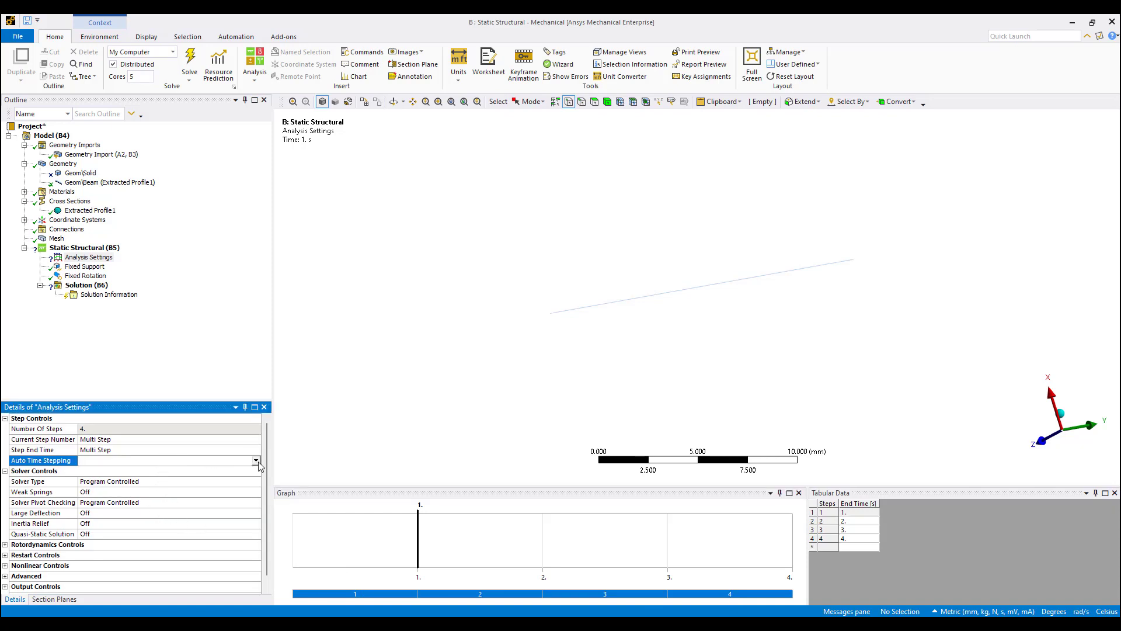
click(256, 461)
click(115, 476)
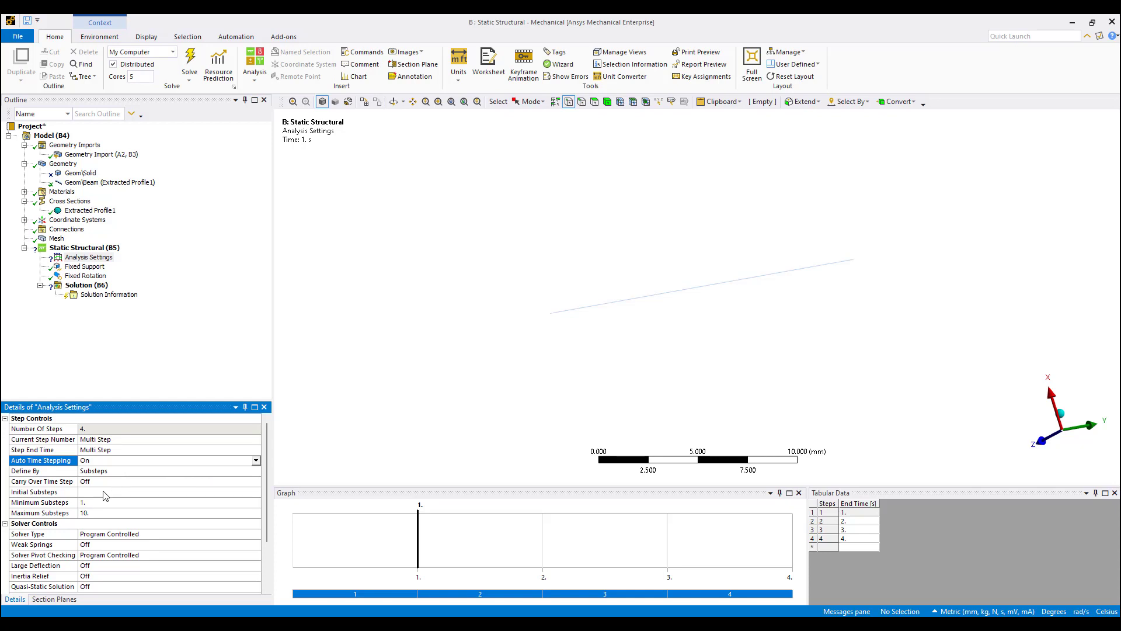
Step: Set the initial and minimum substeps to 20 and the maximum substeps to 20000 for all selected load steps
click(104, 491)
text(20)
key(Return)
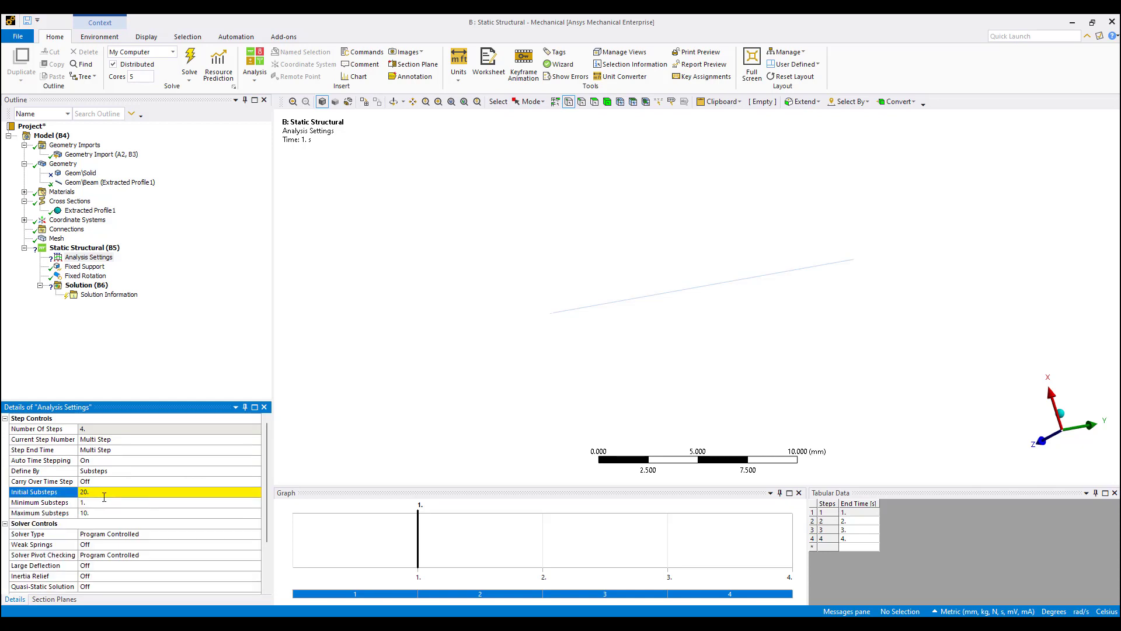
click(100, 503)
text(20)
key(Return)
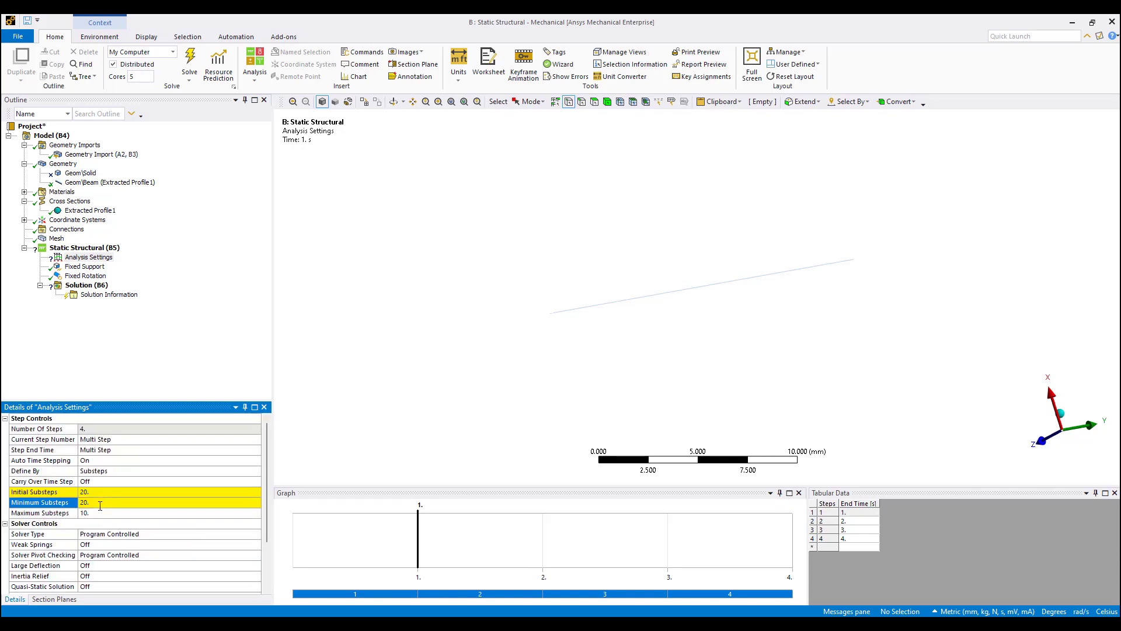
click(98, 513)
text(20000)
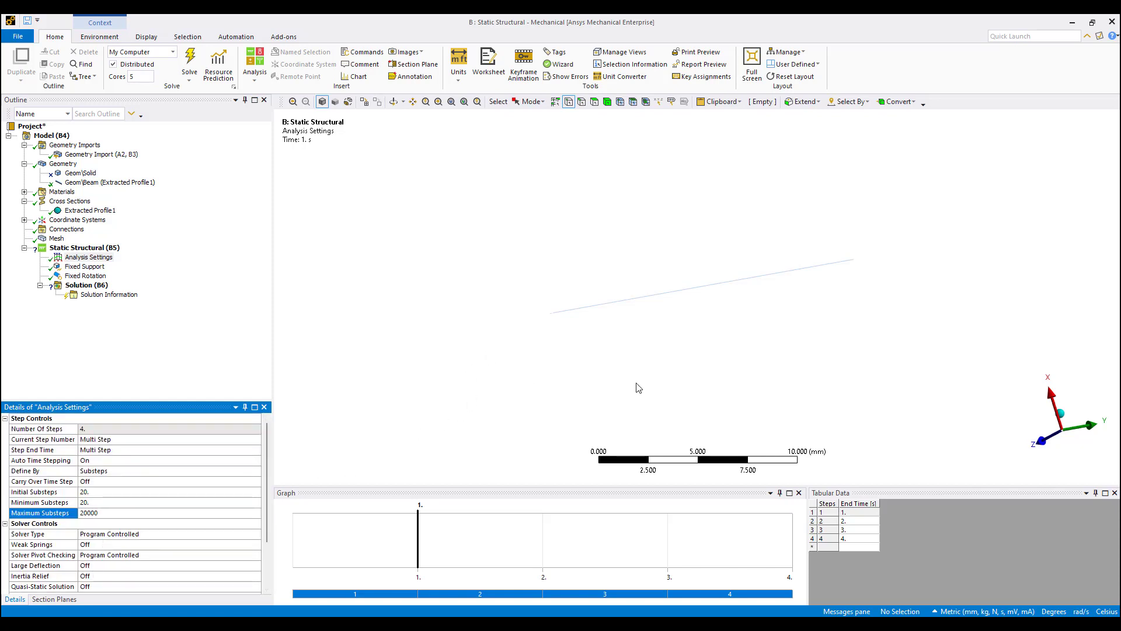
Step: Add a Displacement to the beam's free end vertex under Static Structural
middle_drag(708, 310, 661, 300)
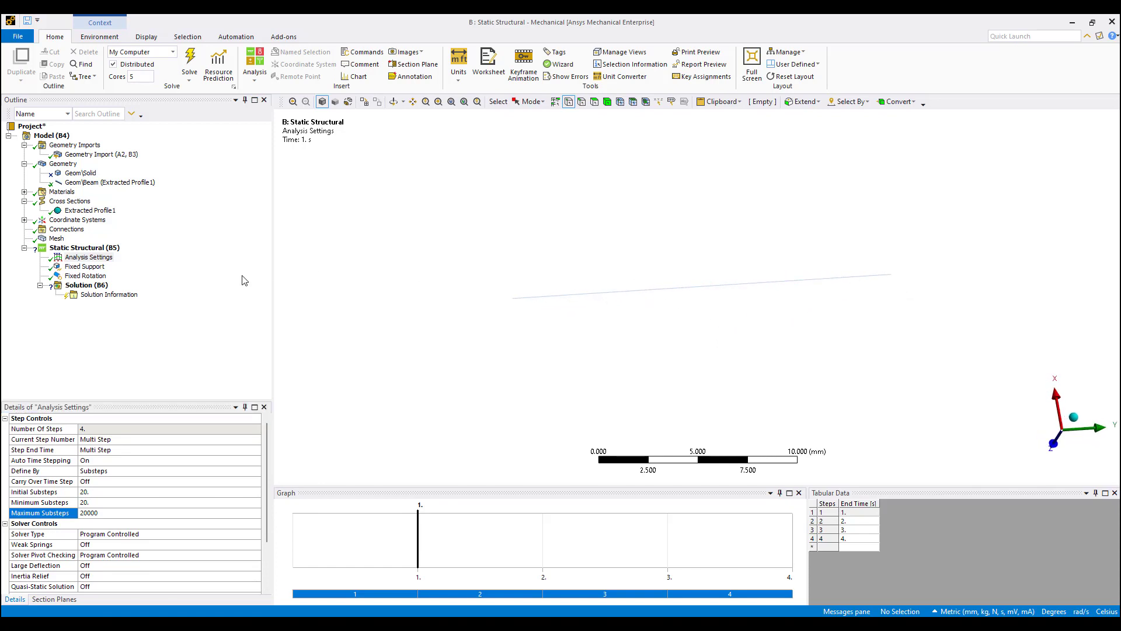
click(85, 247)
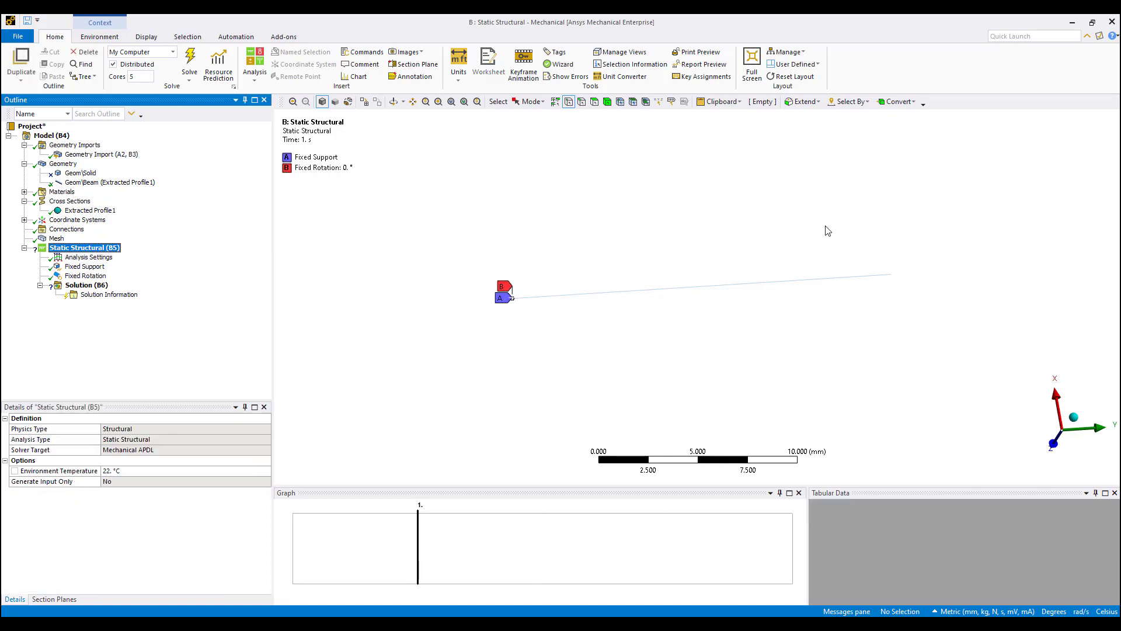
click(894, 276)
right_click(893, 276)
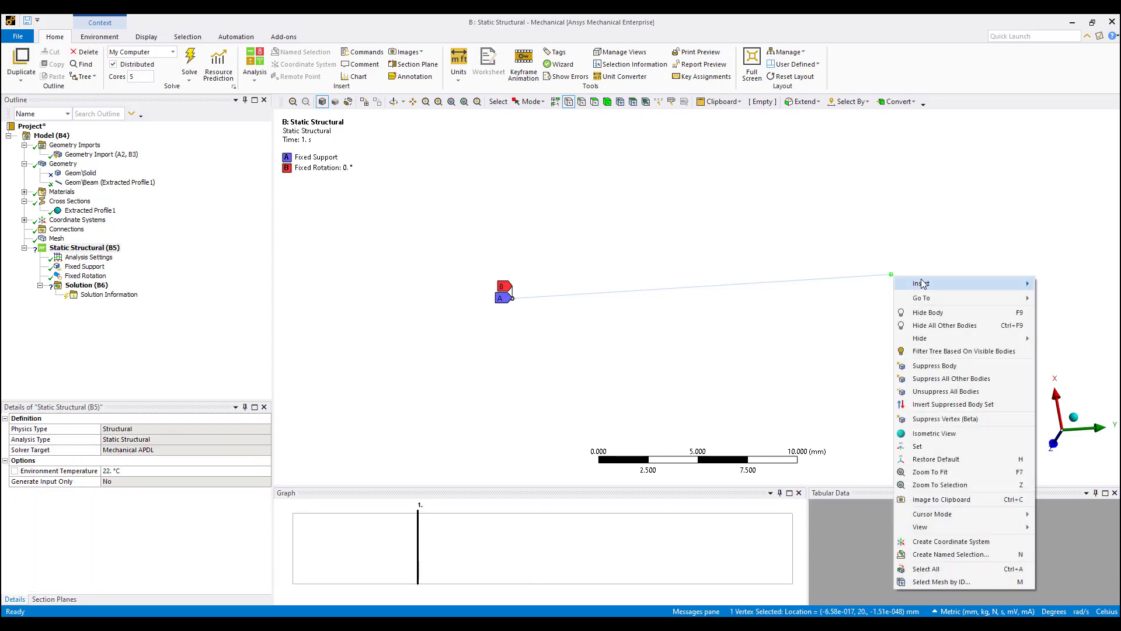
mouse_move(940, 284)
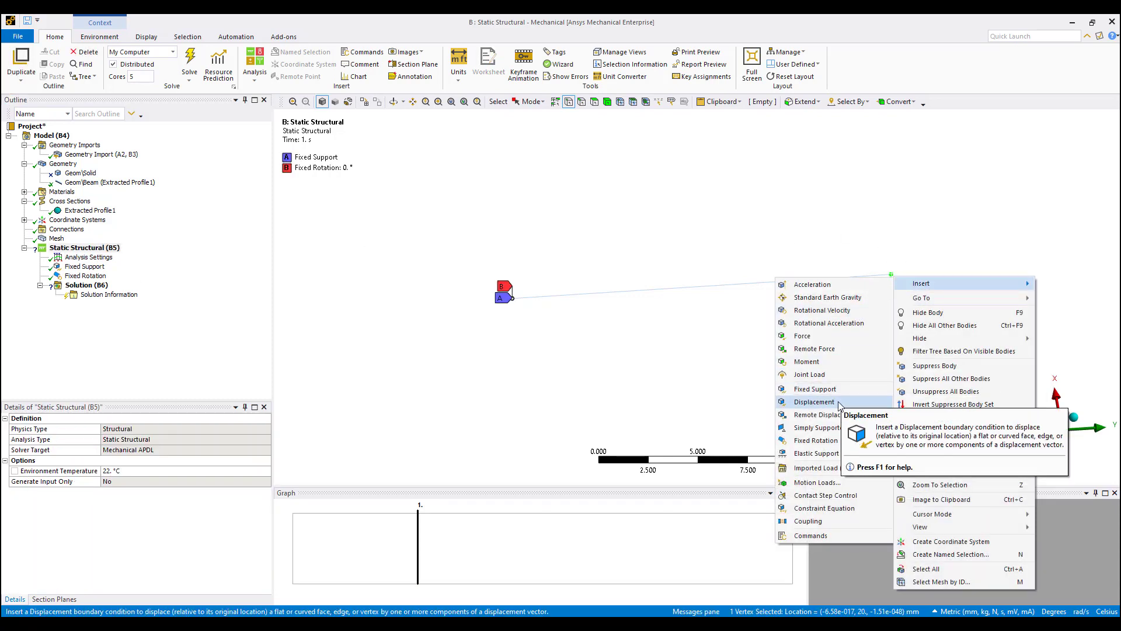
click(815, 402)
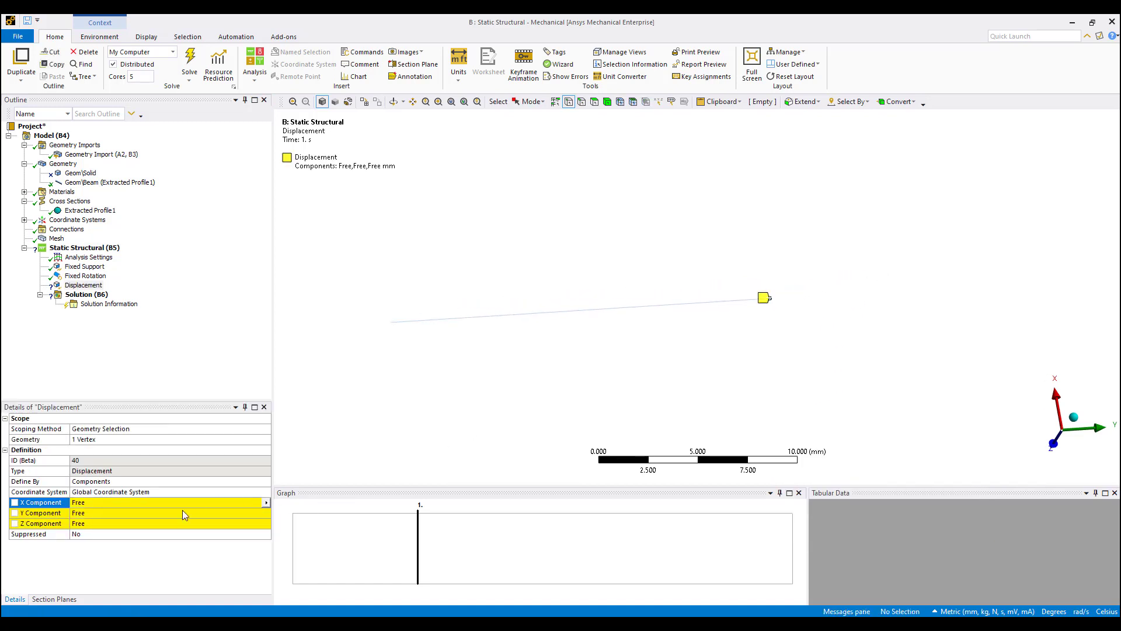
Step: Set the Displacement's X and Z components to 0 mm and leave the Y component free
click(150, 506)
text(0)
click(140, 524)
text(0)
key(Return)
click(176, 514)
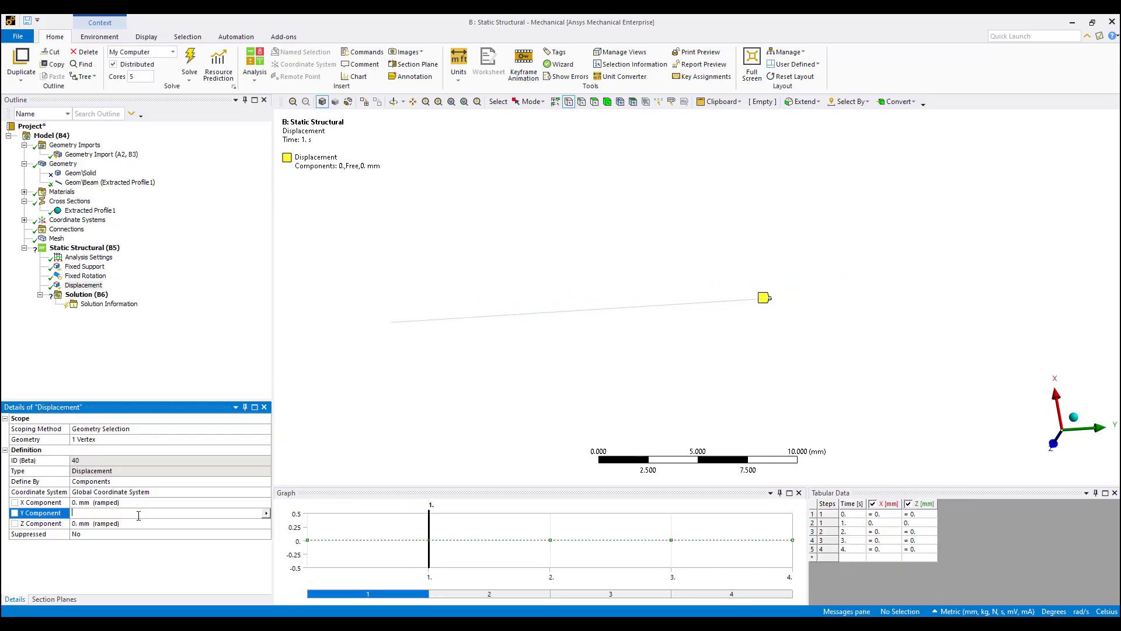
Step: Define the X displacement over time as 2 mm at 1 s, 0 at 2 s, -2 mm at 3 s and 0 at 4 s
click(880, 525)
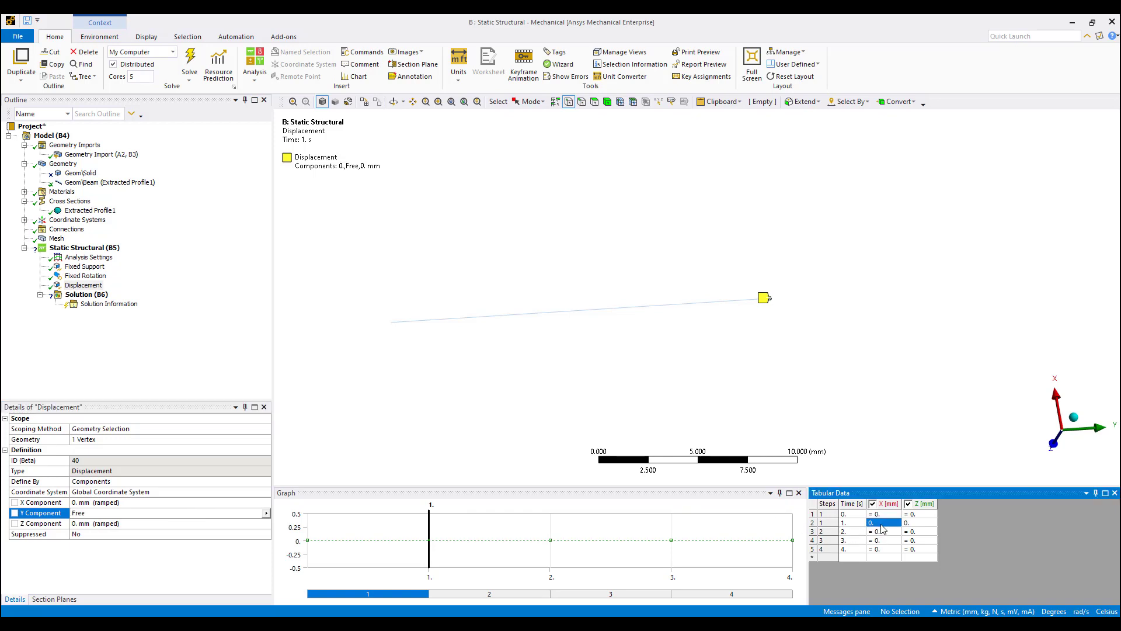
text(2)
key(Return)
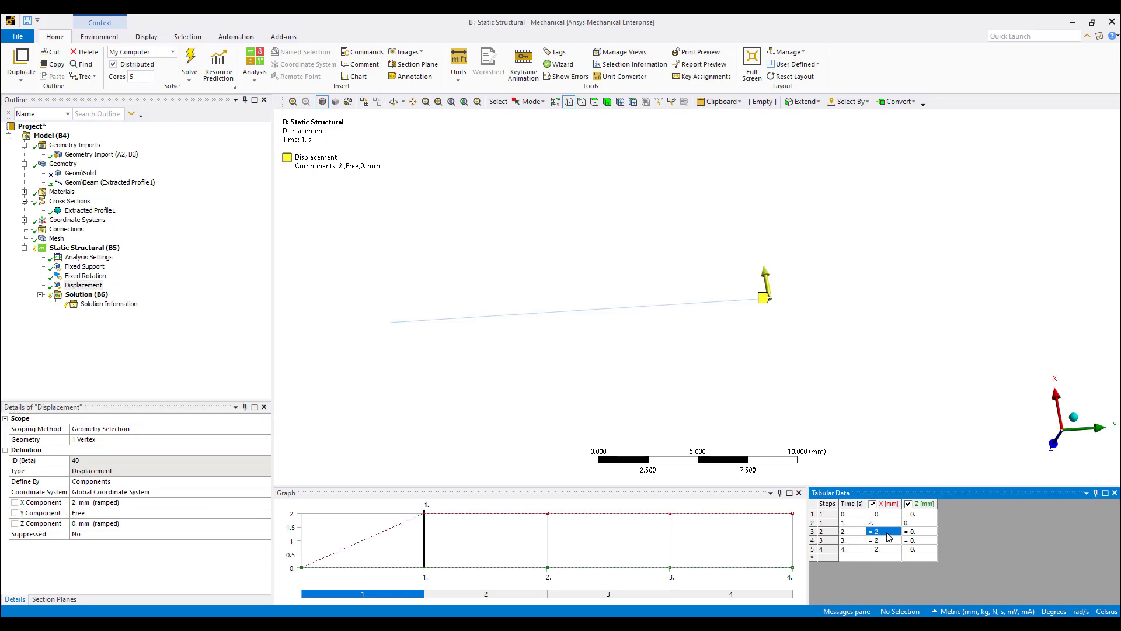
key(Return)
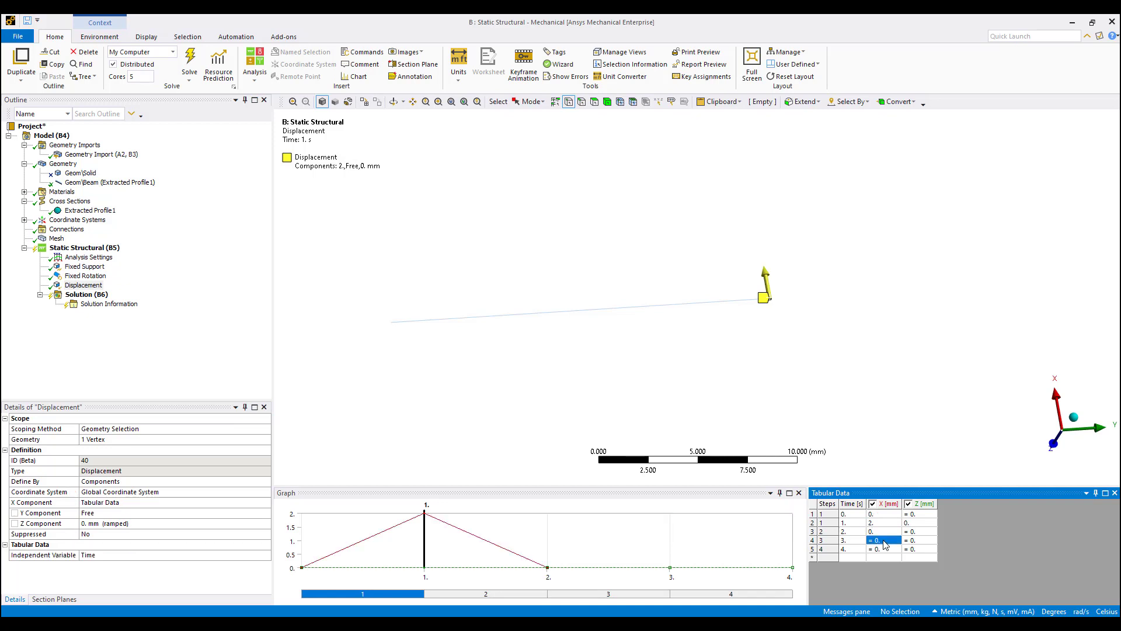
text(-20)
key(Return)
text(0)
click(910, 551)
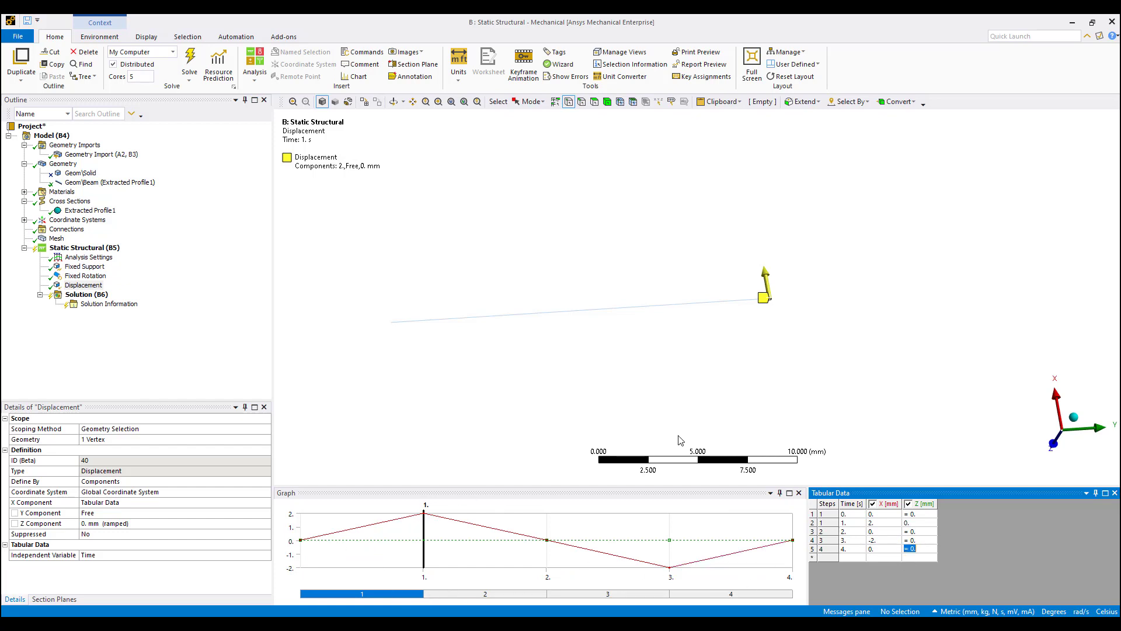
Step: Solve the analysis and show Force Convergence as the solution output in Solution Information
right_click(86, 296)
click(108, 319)
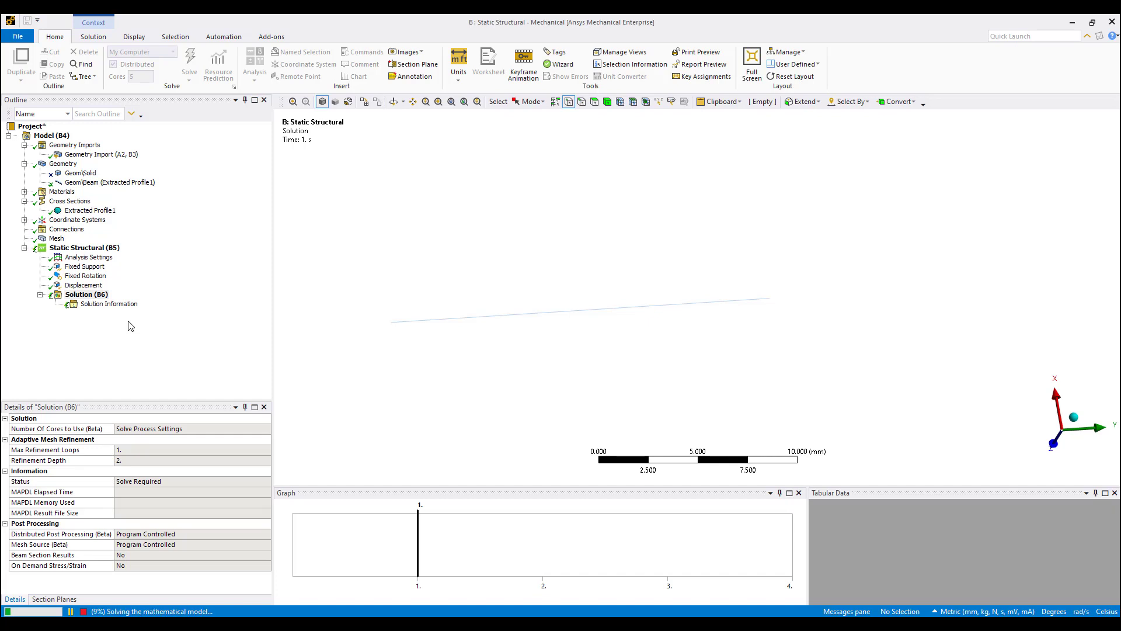
click(108, 304)
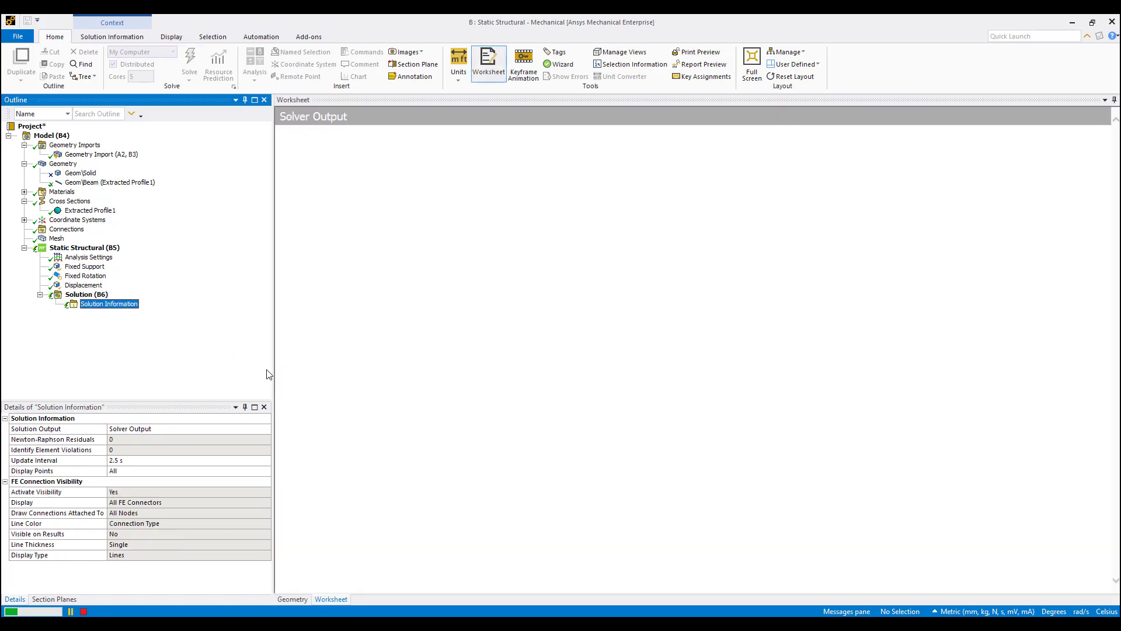
click(265, 430)
click(228, 453)
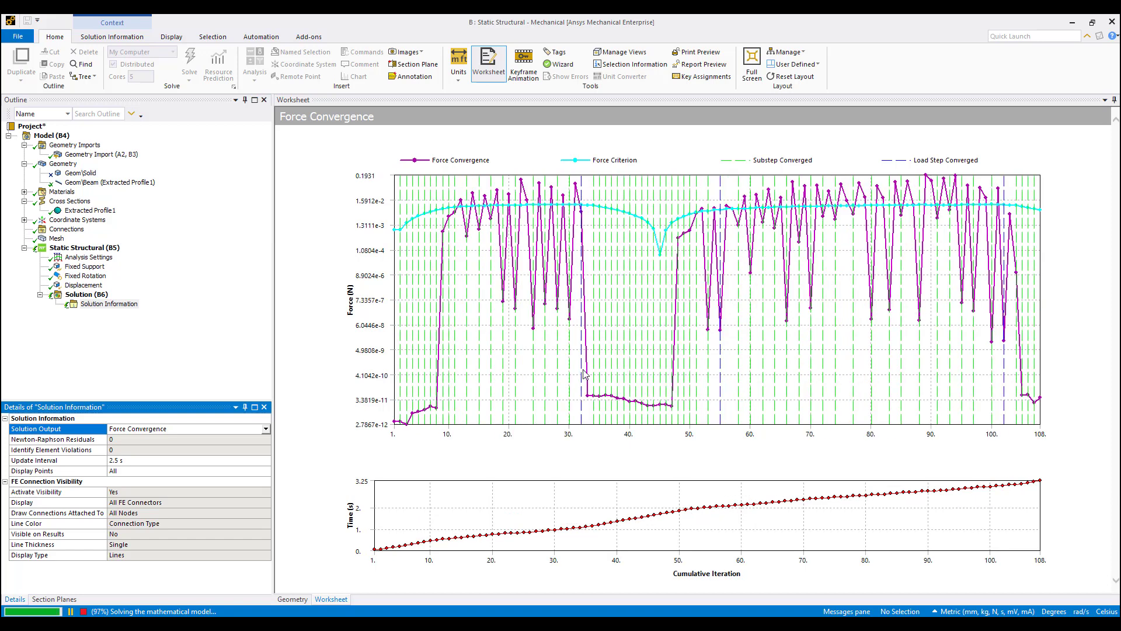
Step: Add a Total Deformation result to the solution, evaluate all results and play the deformation animation briefly
right_click(88, 296)
mouse_move(209, 305)
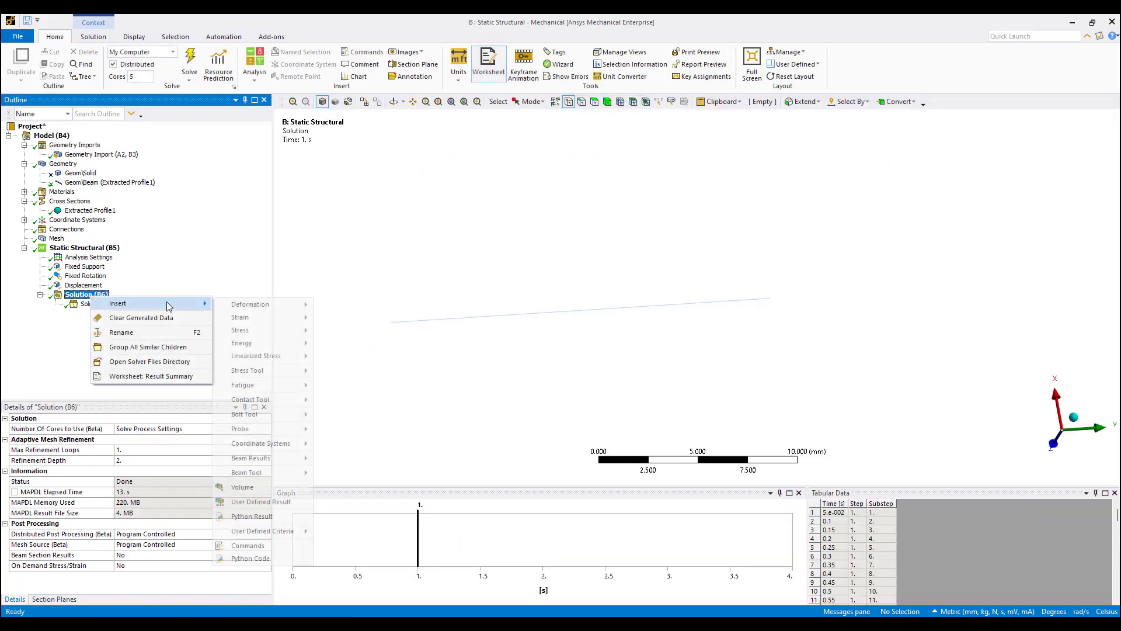
mouse_move(257, 305)
click(341, 301)
right_click(106, 313)
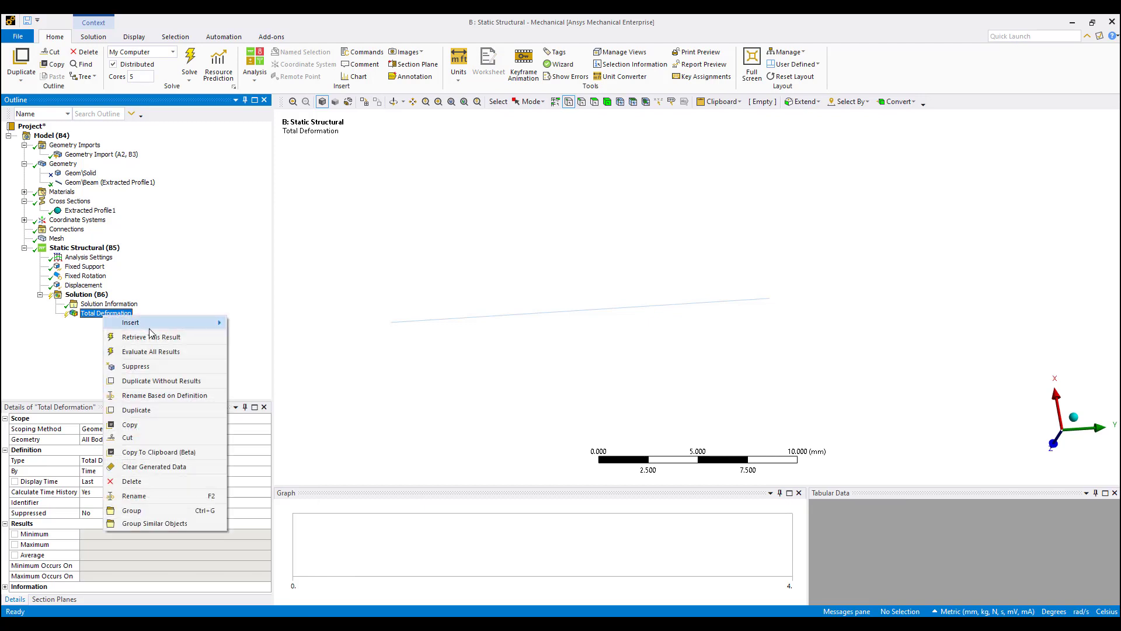
click(151, 351)
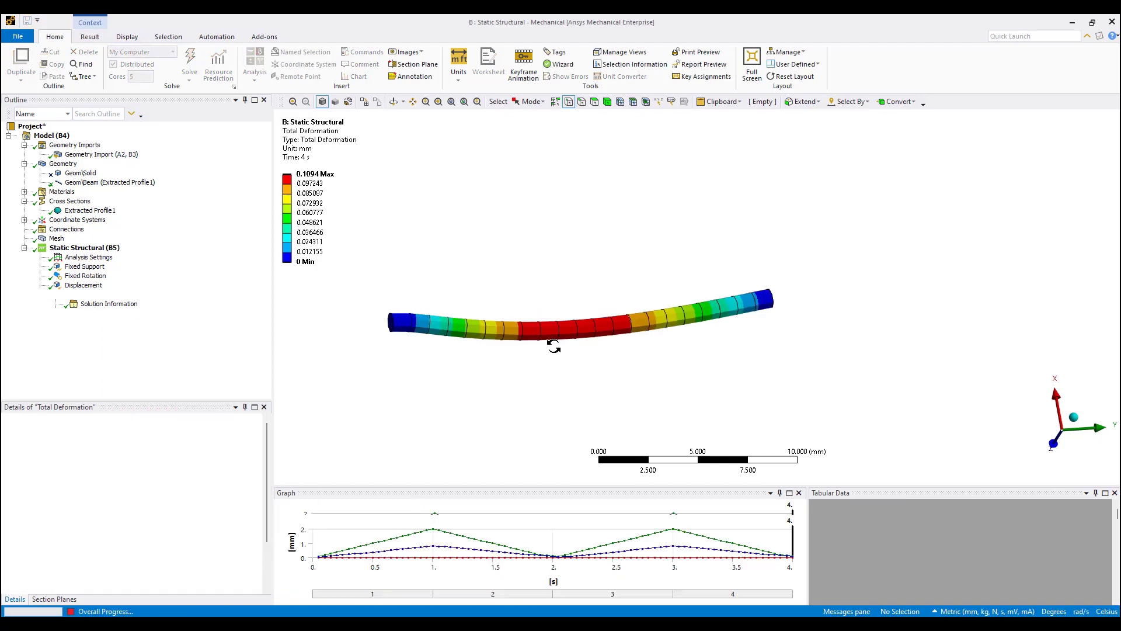
click(345, 507)
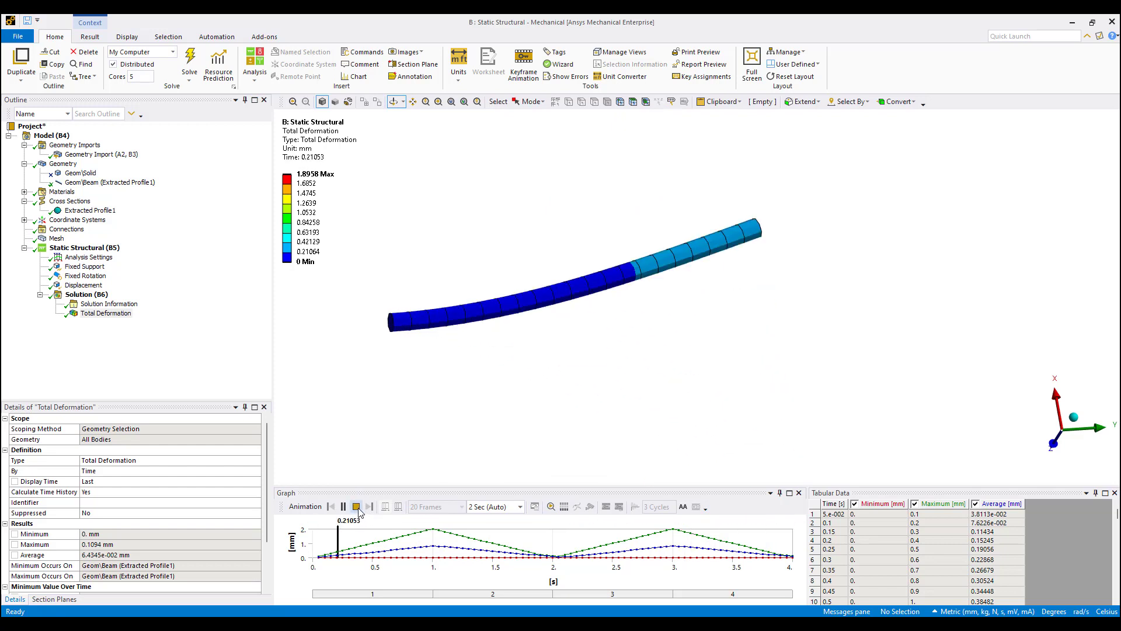
click(356, 507)
Step: Switch the Displacement's Y component to tabular data and set the X displacement to 0 at 1 s and 3 s
click(100, 285)
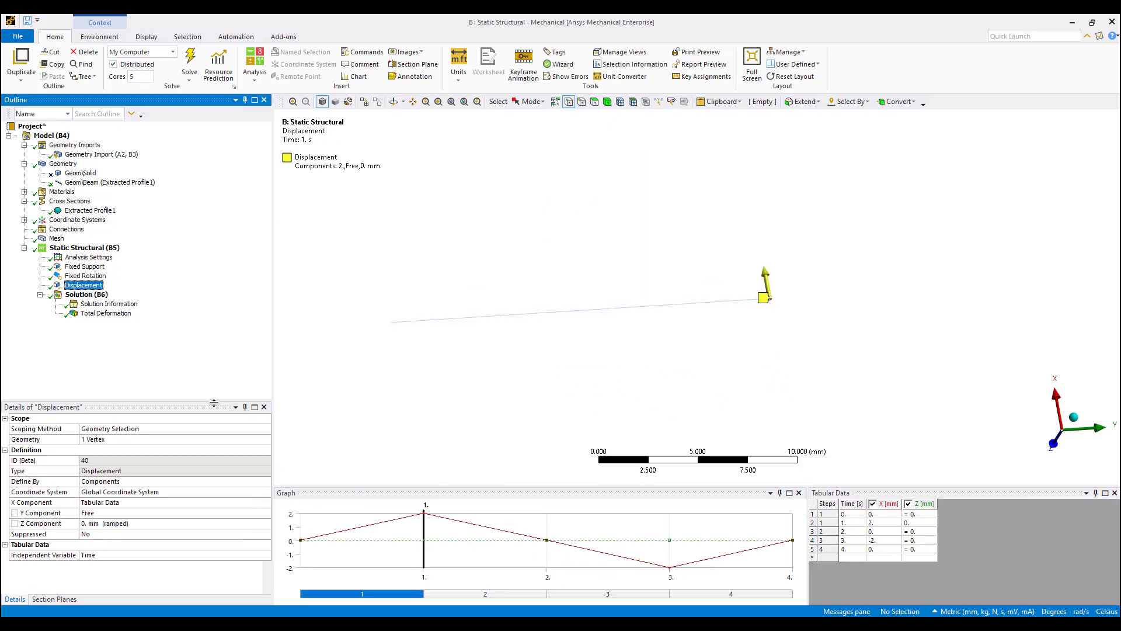
click(244, 517)
click(266, 514)
click(297, 573)
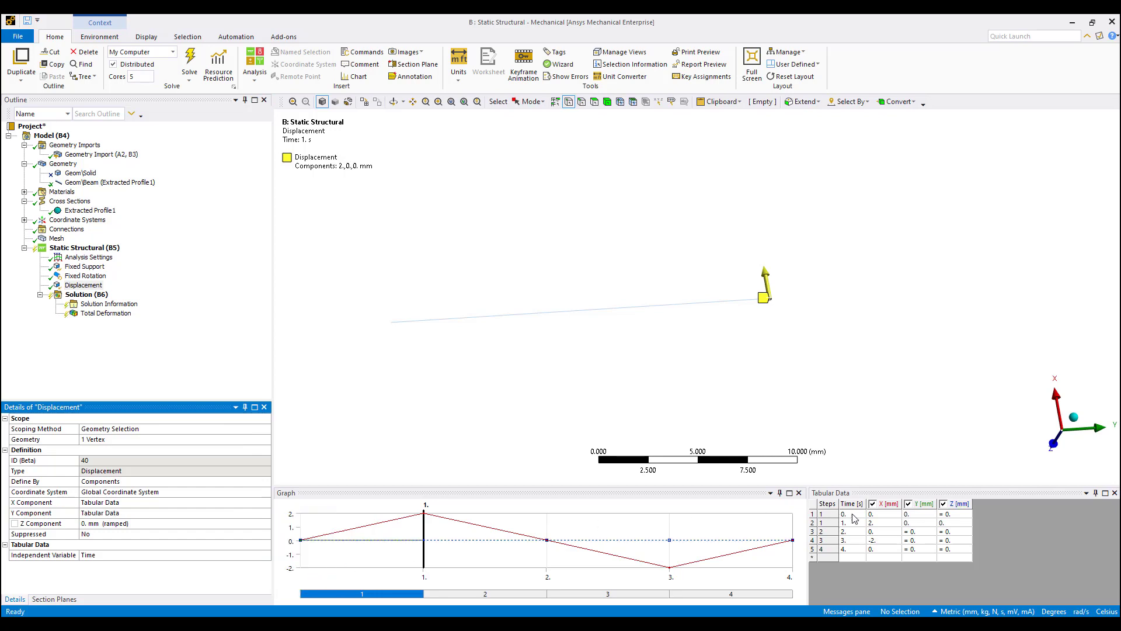
click(882, 523)
text(0)
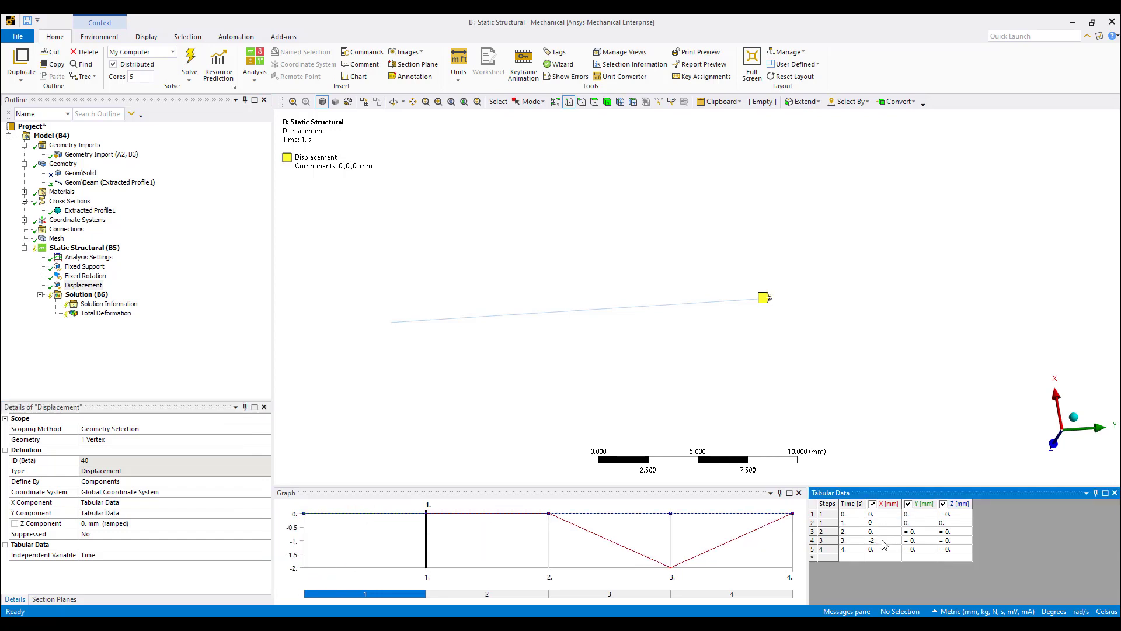
Step: Define the Y displacement over time as 2 mm at 1 s, 0 at 2 s, -2 mm at 3 s and 0 at 4 s
click(920, 523)
text(2)
click(918, 540)
click(917, 540)
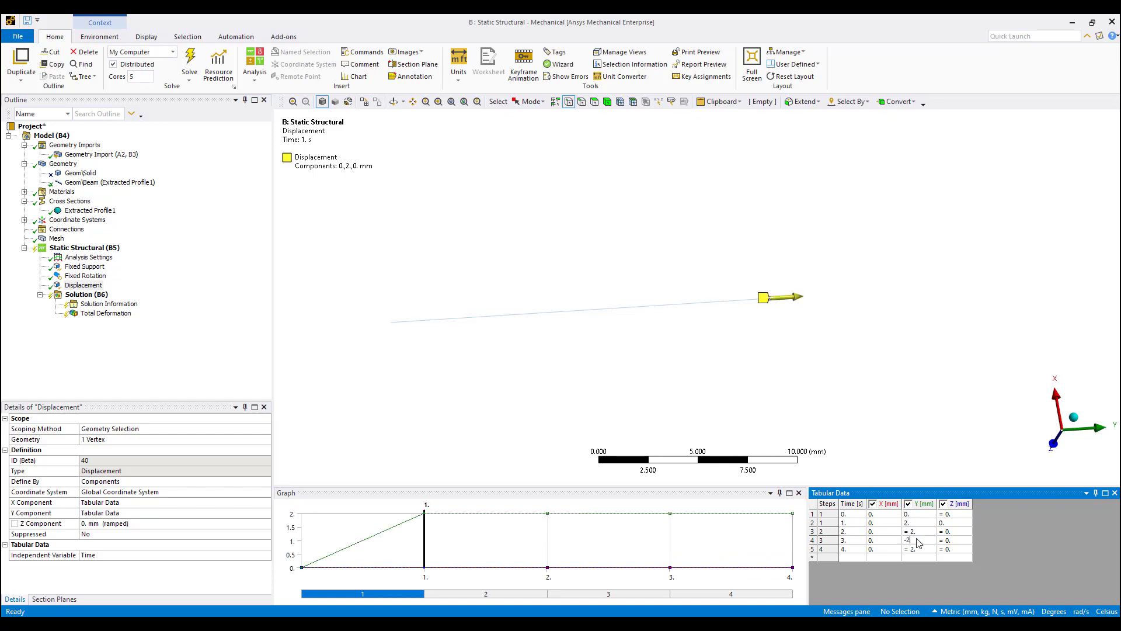
click(925, 532)
text(0)
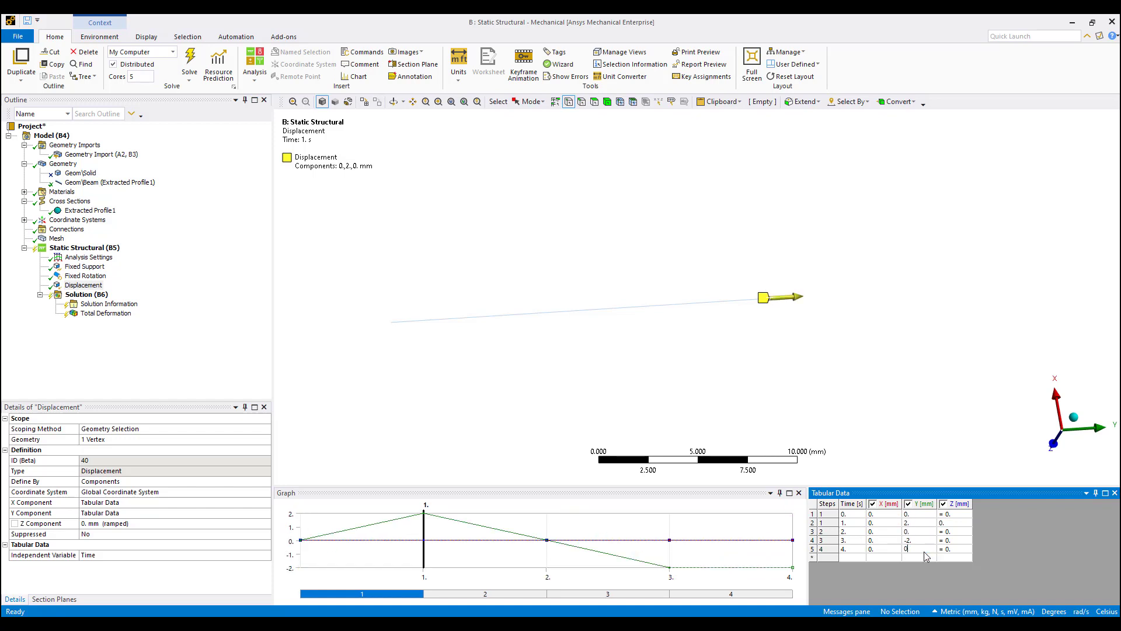
click(737, 448)
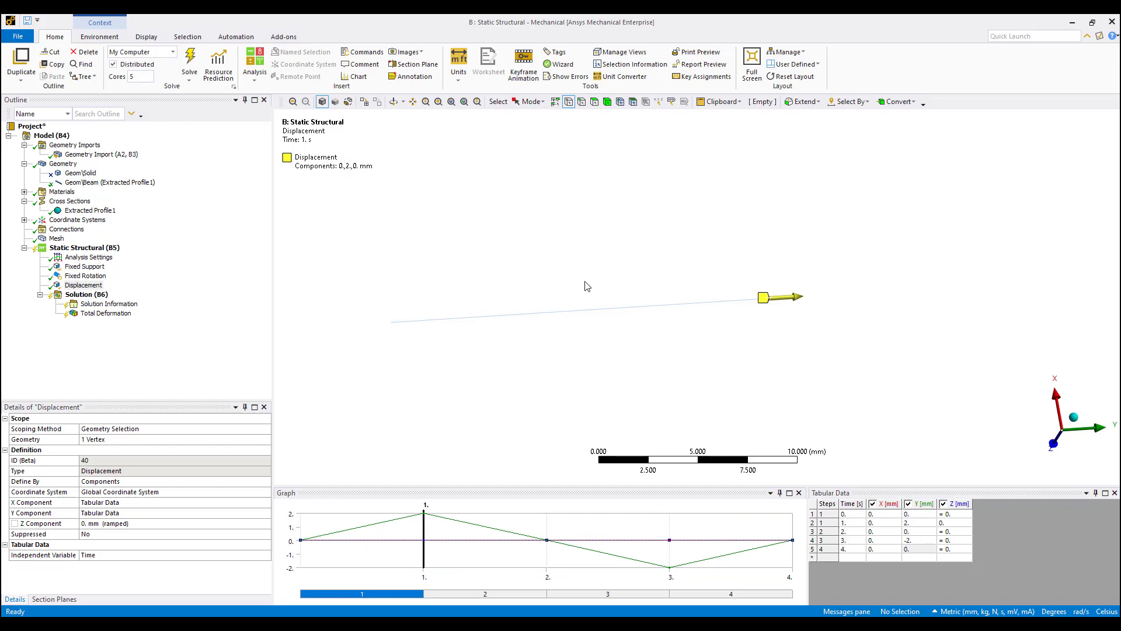
Step: Solve the analysis again with the axial loading, then view the force convergence plot and the Total Deformation result
click(194, 56)
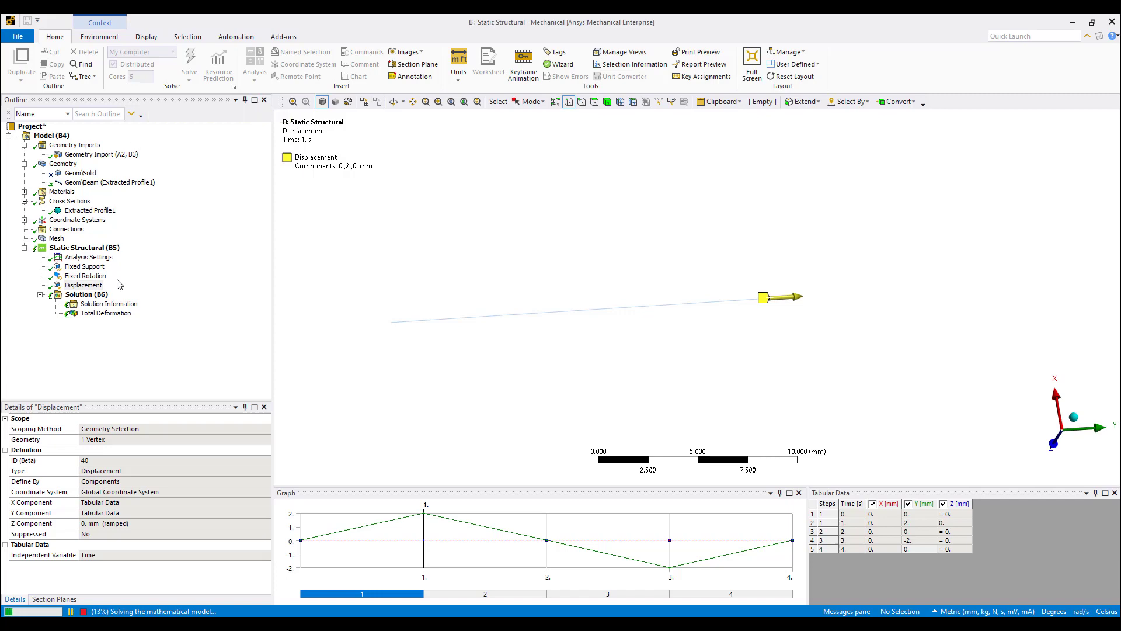
click(117, 305)
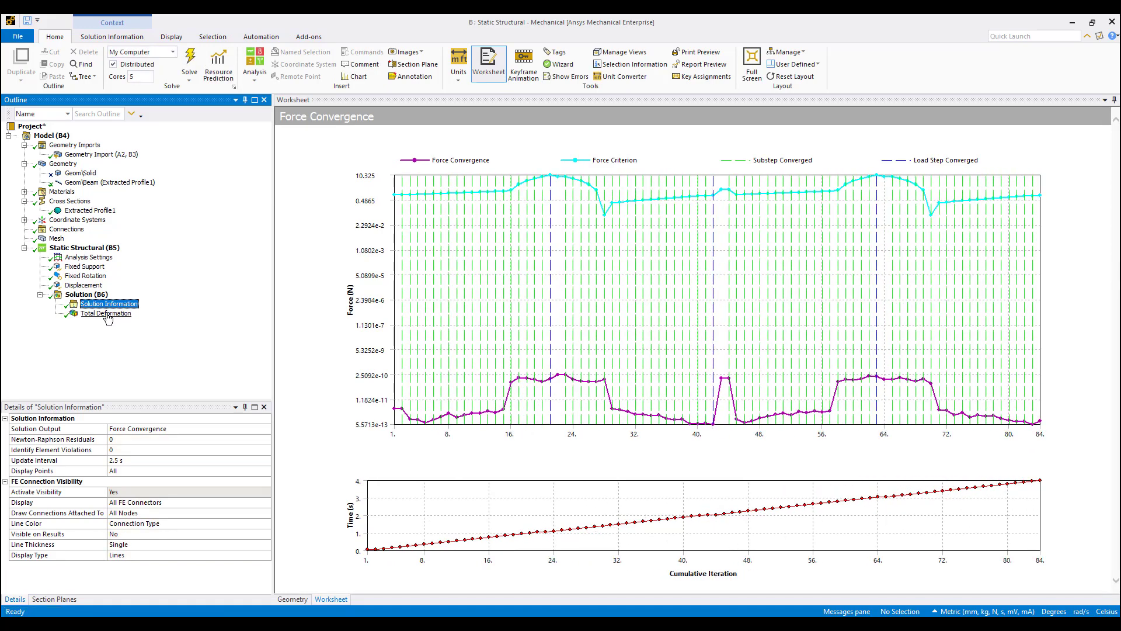
click(107, 315)
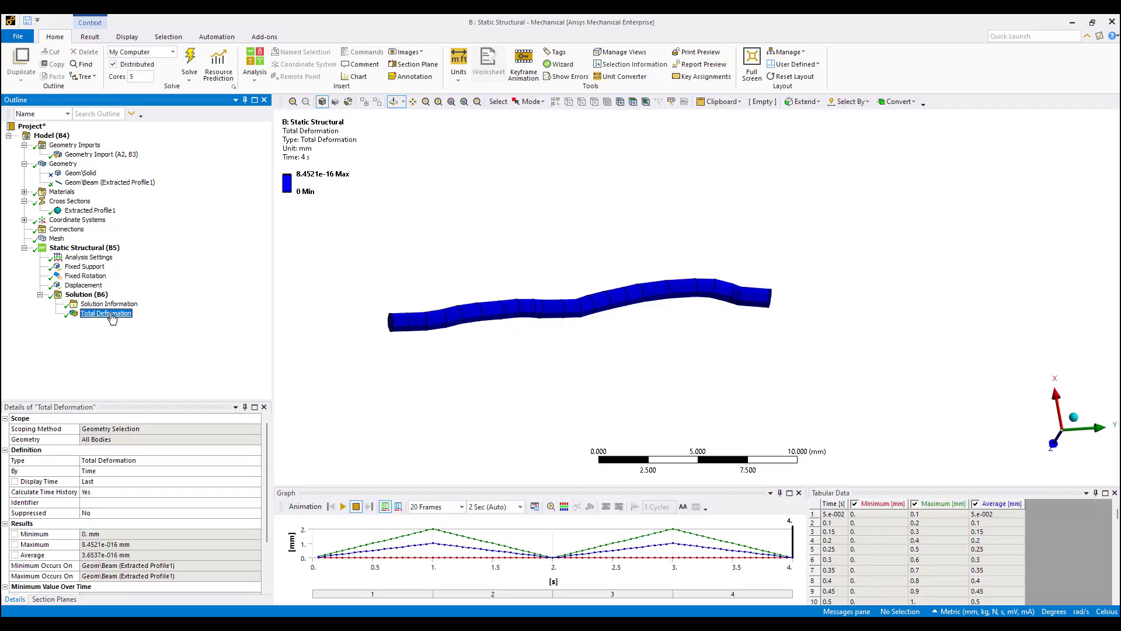
Step: Set the Total Deformation display to 1.0 (True Scale) and replay the deformation animation, stopping it when done
click(343, 507)
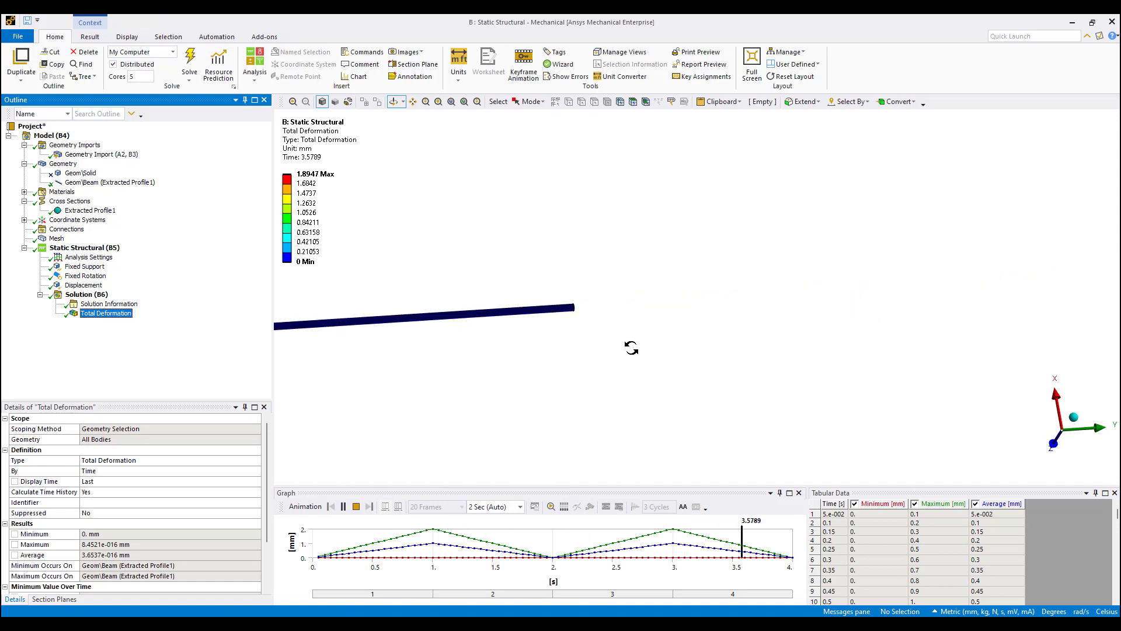
click(355, 507)
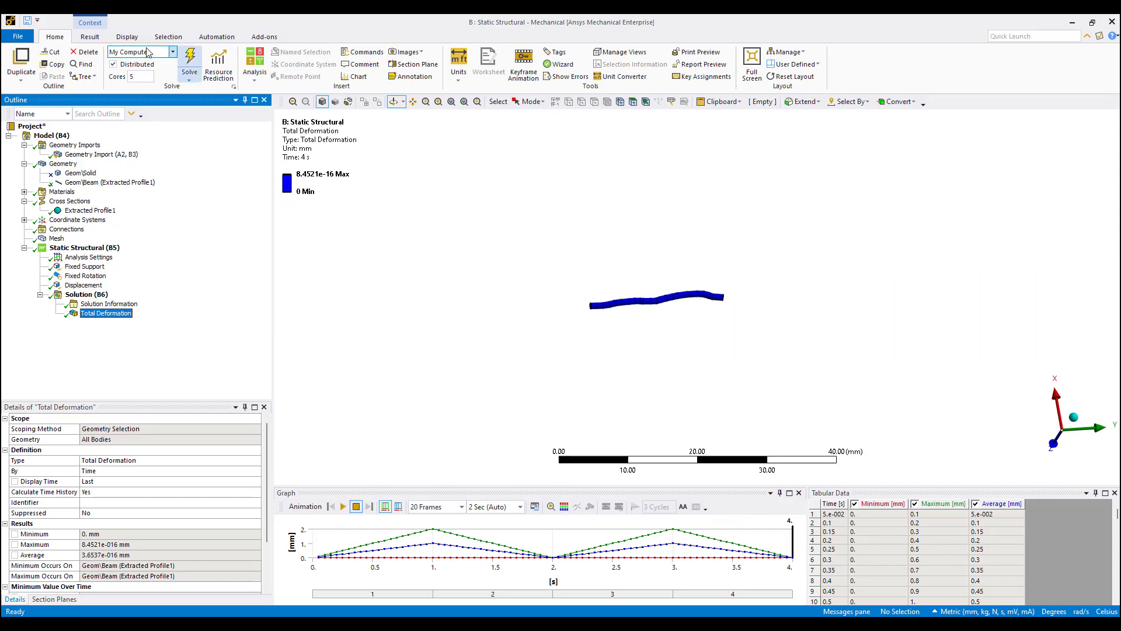
click(90, 36)
click(376, 58)
click(368, 52)
click(345, 74)
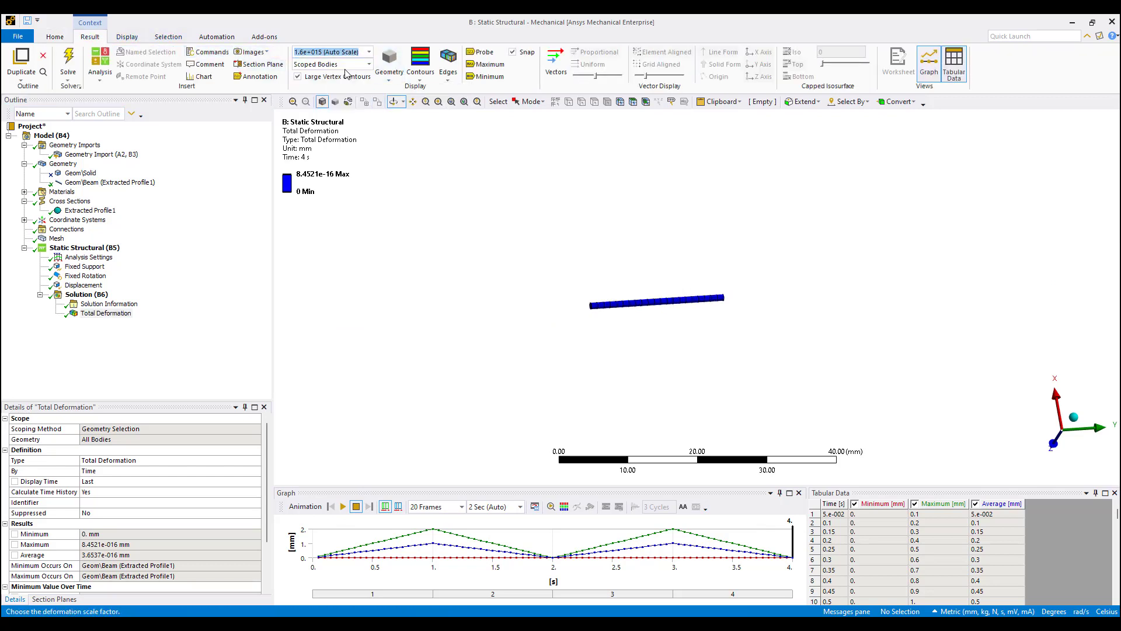
click(343, 506)
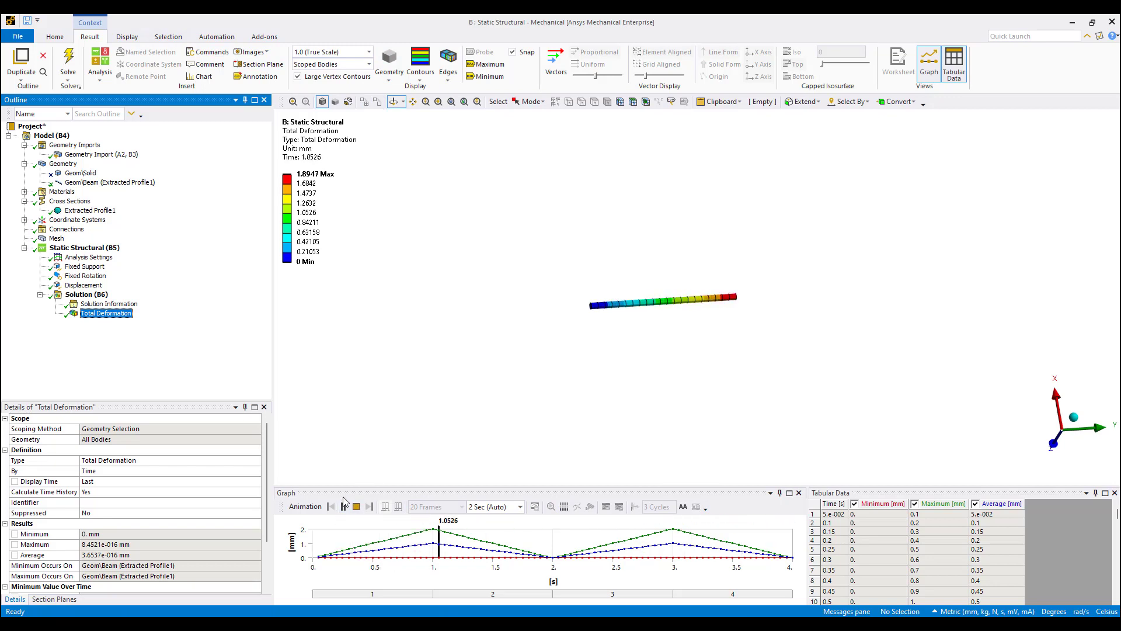
click(357, 506)
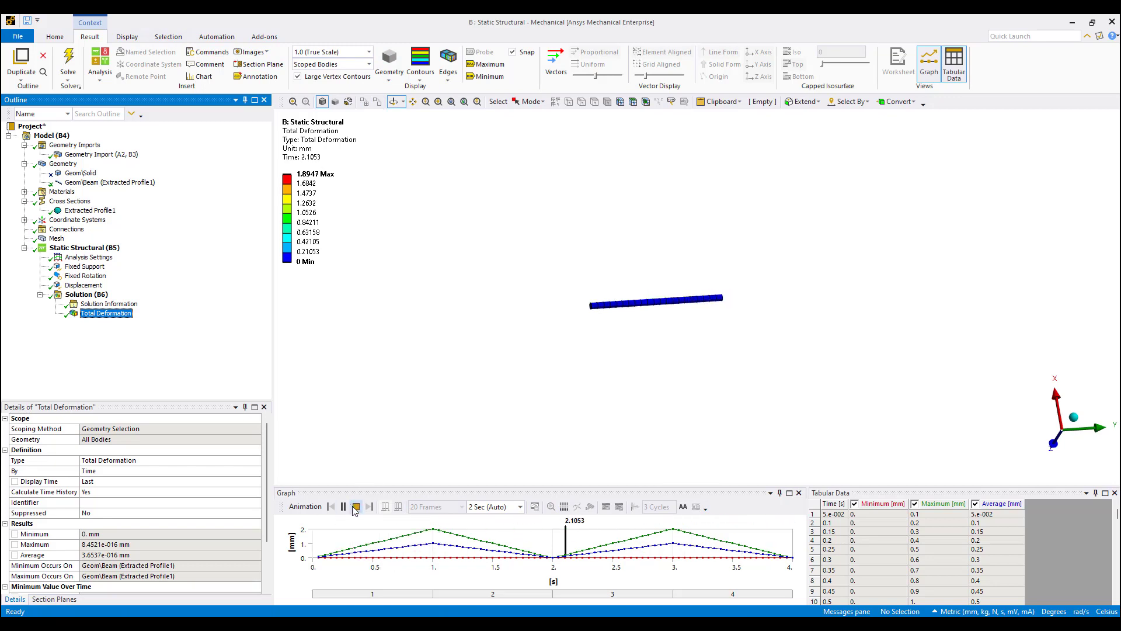
Step: Add a Force Reaction probe for the Displacement boundary condition to the solution and retrieve its result
click(79, 290)
drag(79, 294, 79, 295)
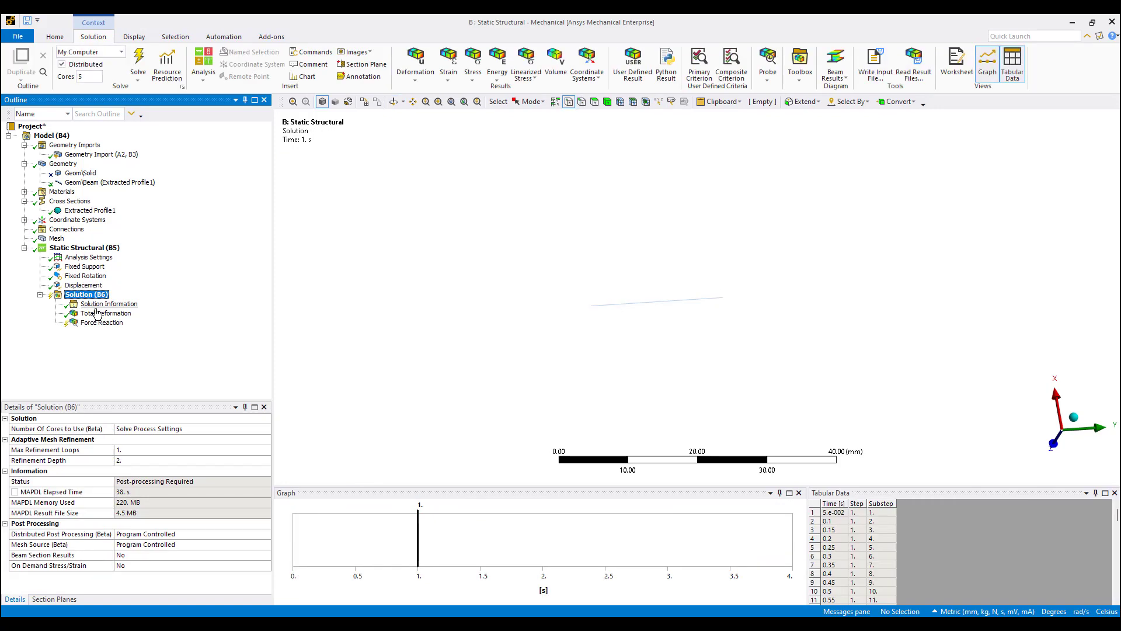
right_click(100, 322)
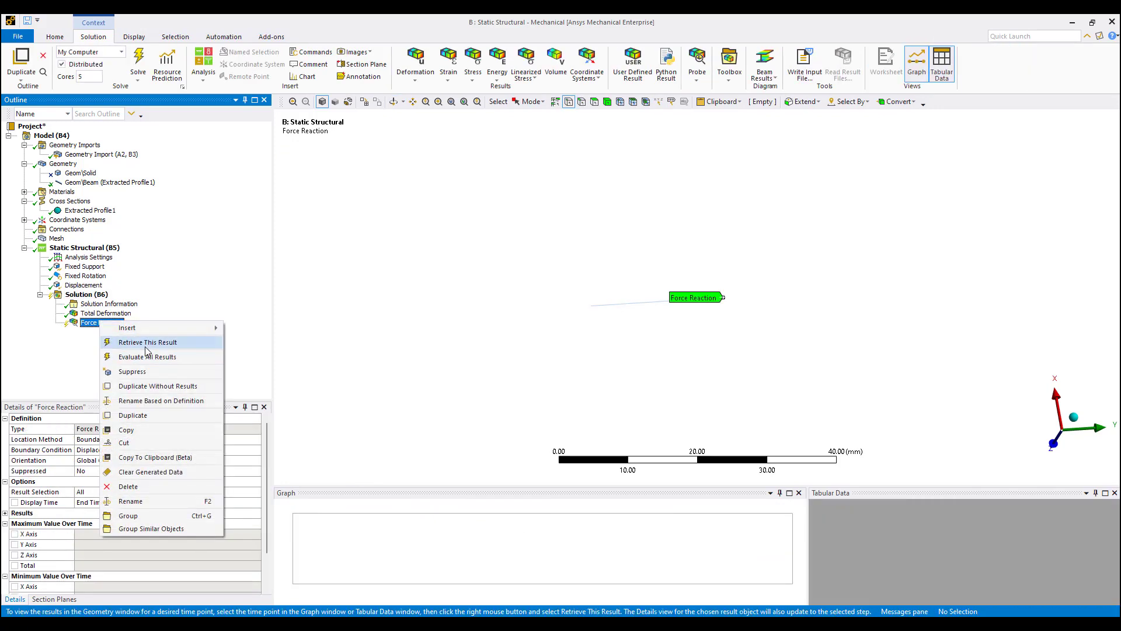
click(148, 342)
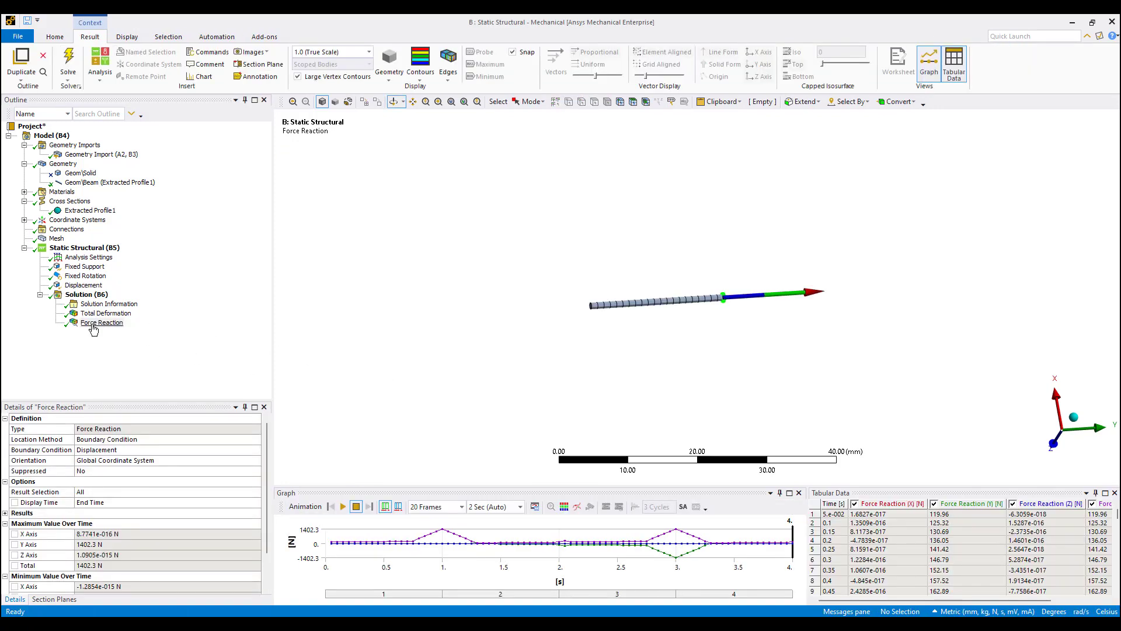
Step: Insert a chart based on the Force Reaction result and the Displacement load
click(102, 322)
ctrl+click(101, 315)
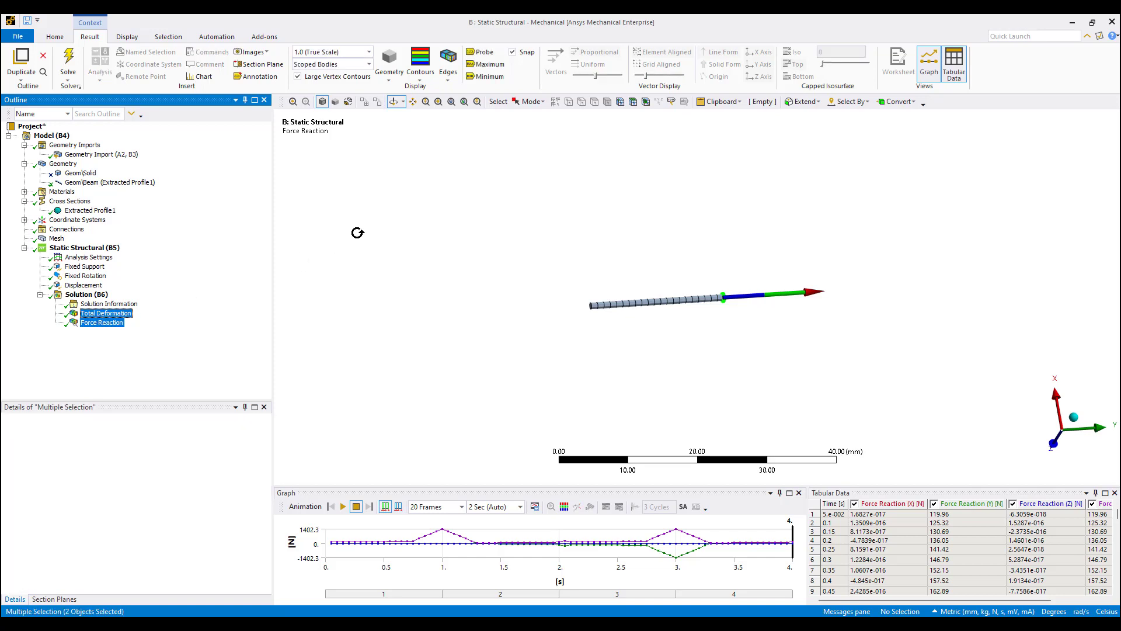
click(96, 321)
ctrl+click(83, 285)
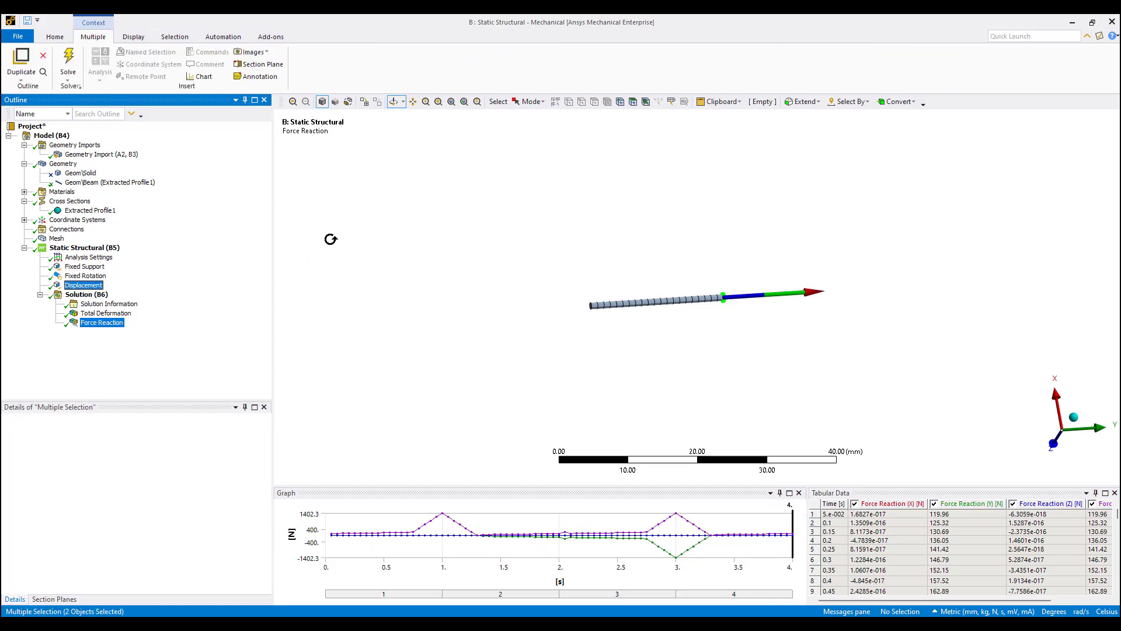
click(55, 37)
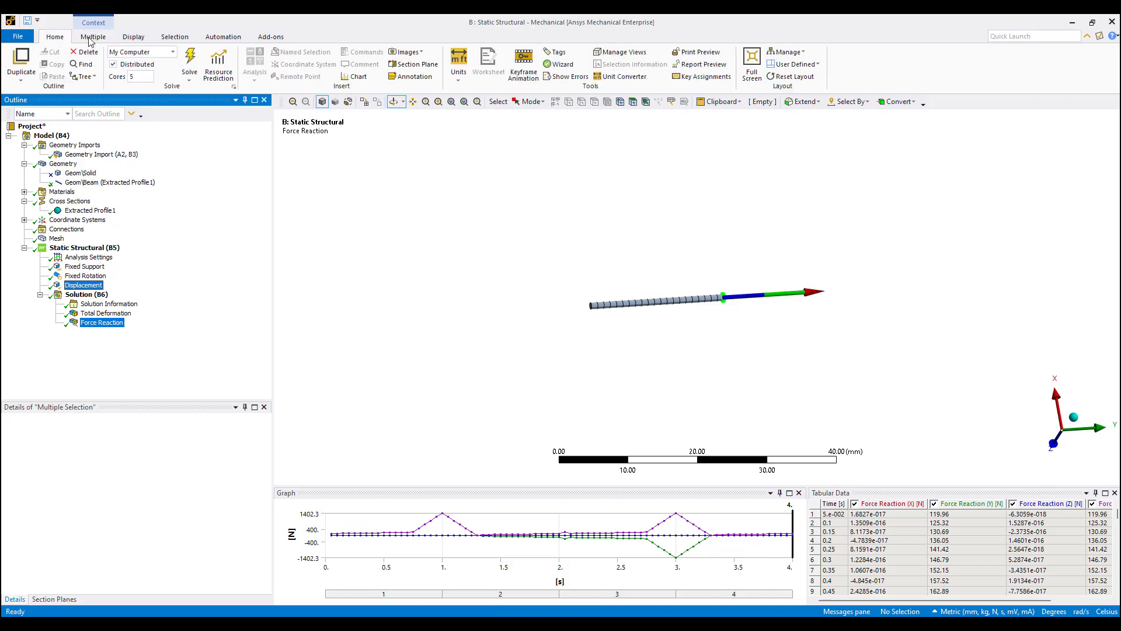
click(358, 76)
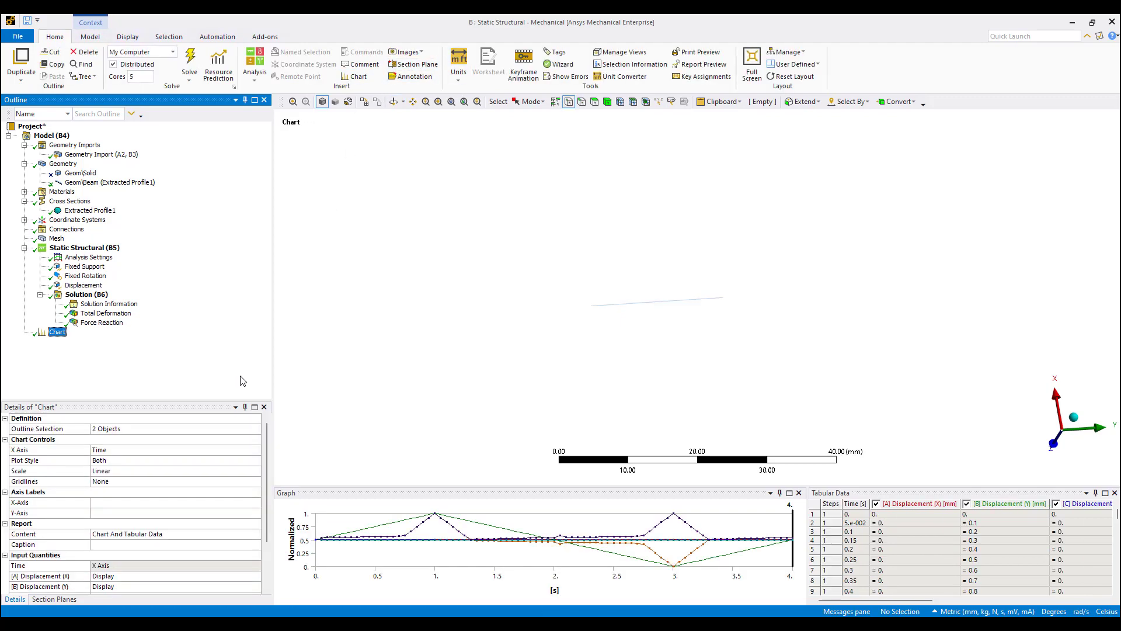
Step: Set the chart's X axis to Displacement (Y)
click(238, 454)
click(256, 450)
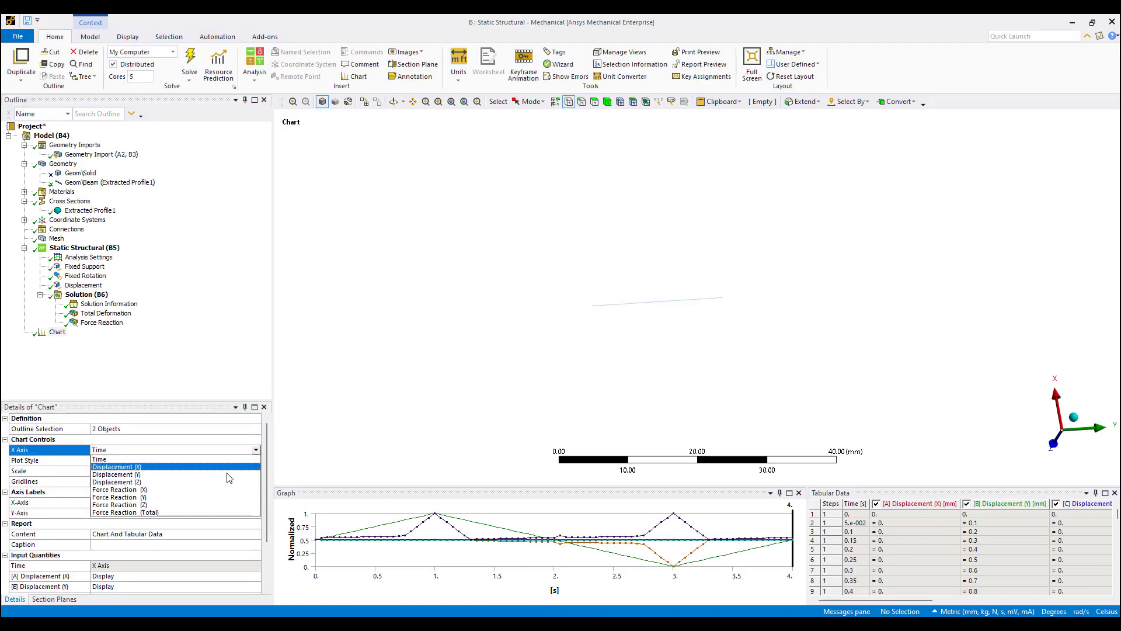
click(195, 474)
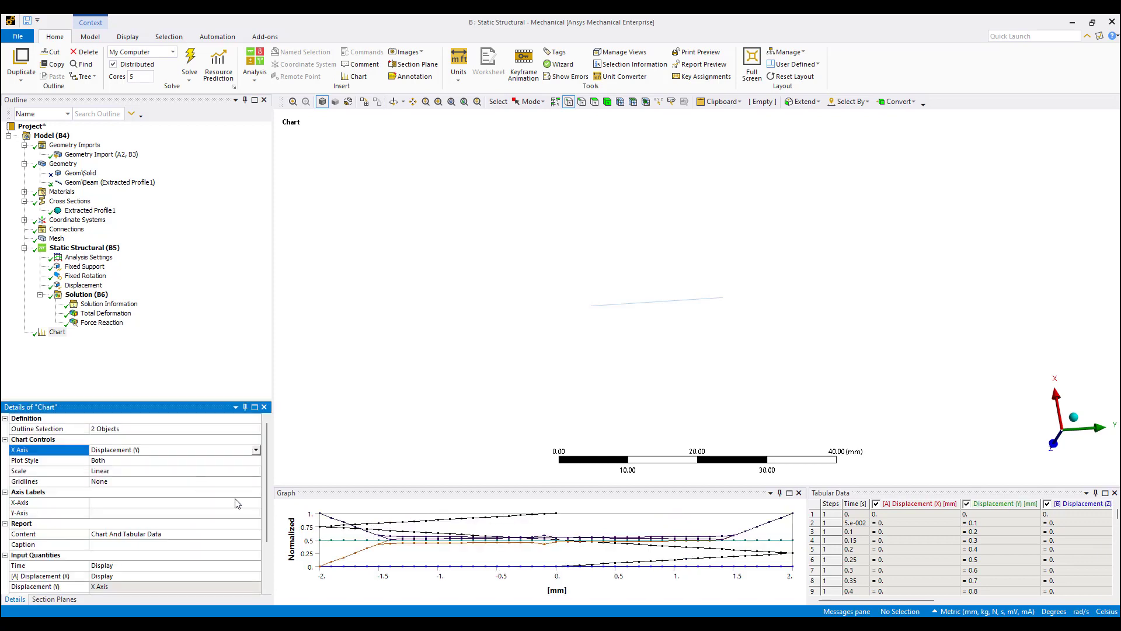
Step: Omit every chart quantity except Force Reaction (Y) against Displacement (Y), and enlarge the graph area
scroll(245, 518, down, 2)
double_click(252, 507)
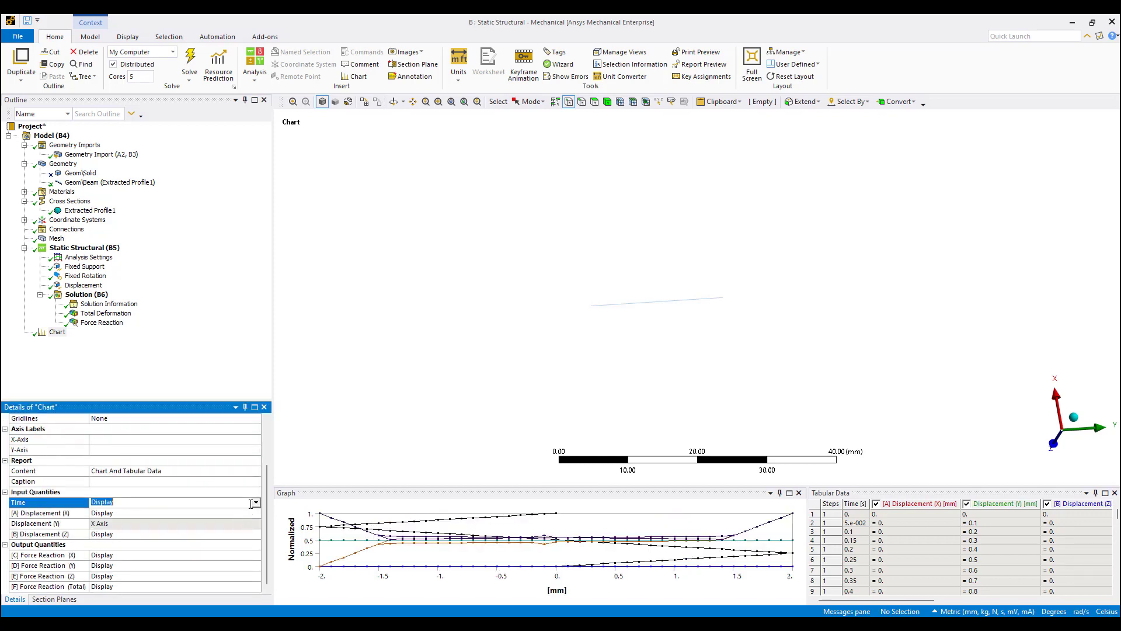
double_click(216, 512)
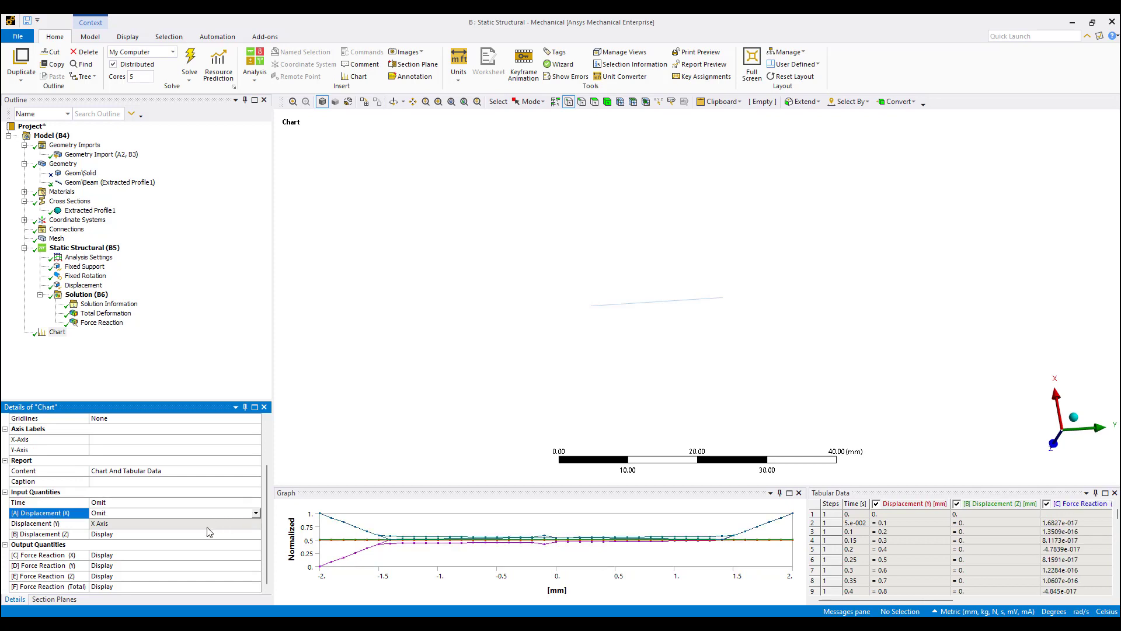
double_click(196, 533)
double_click(175, 555)
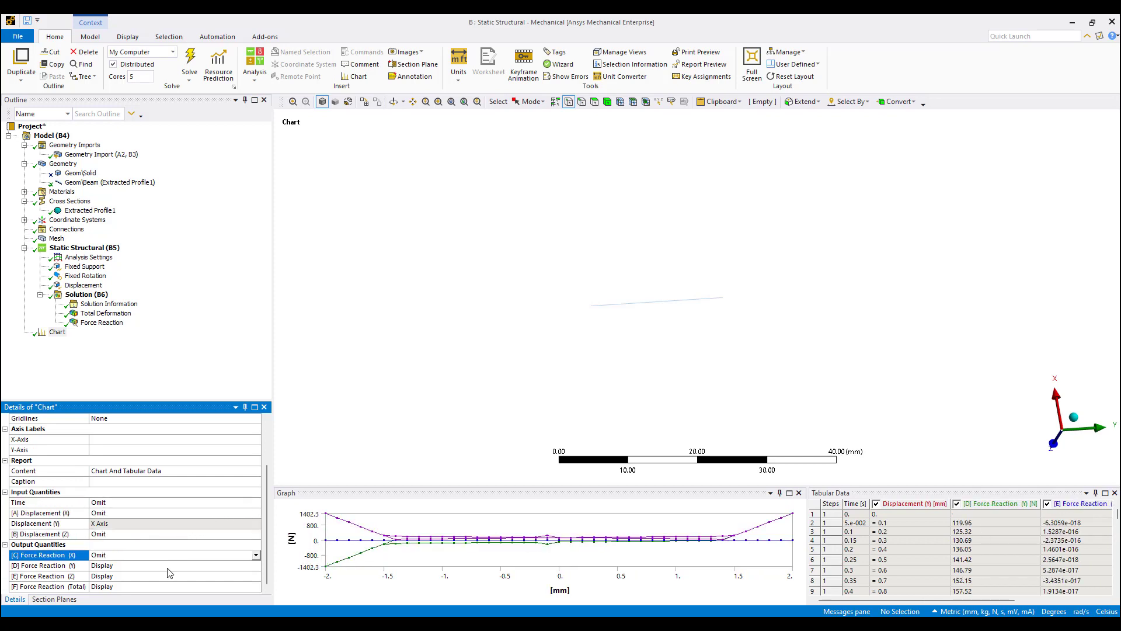
double_click(163, 577)
double_click(165, 587)
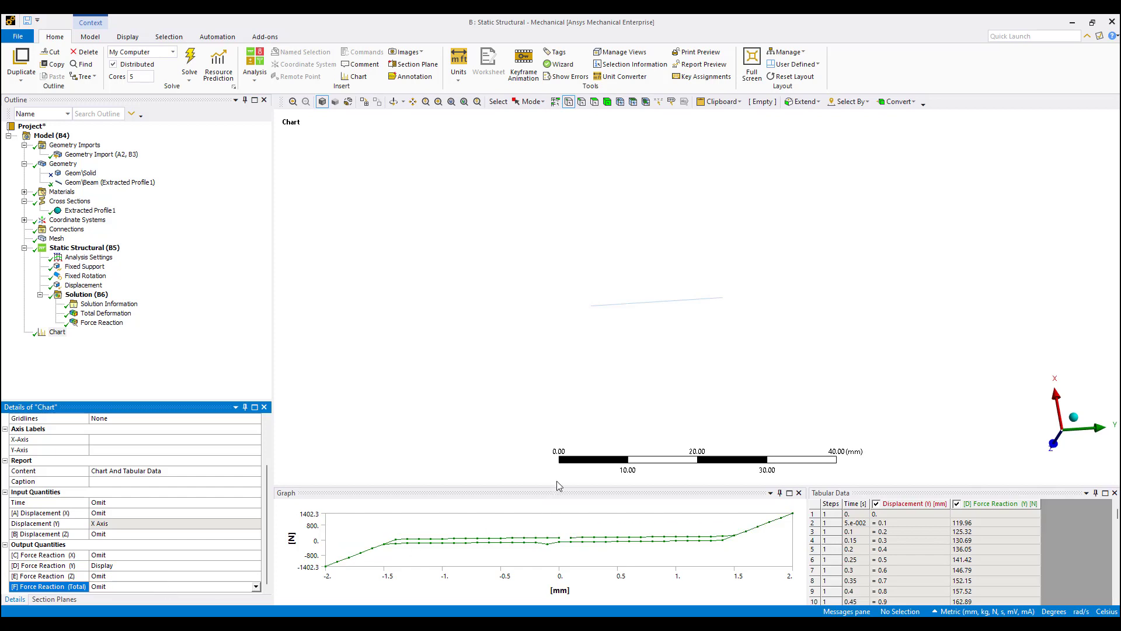
drag(552, 486, 555, 379)
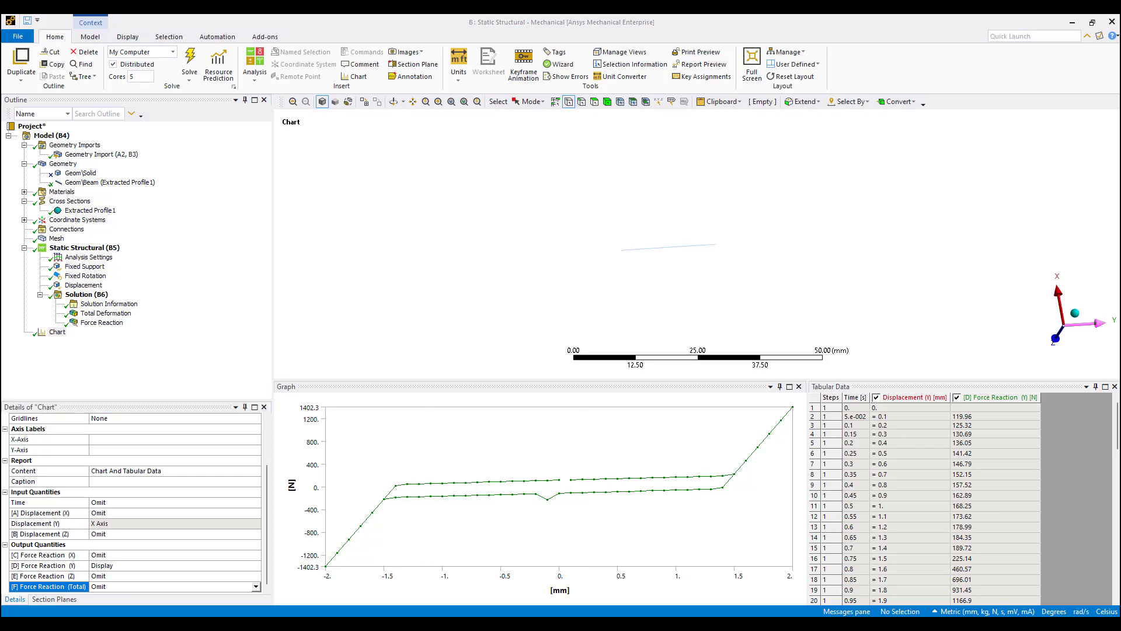
Step: Insert a Thermal Condition on the beam body in the Static Structural analysis
right_drag(532, 227, 765, 271)
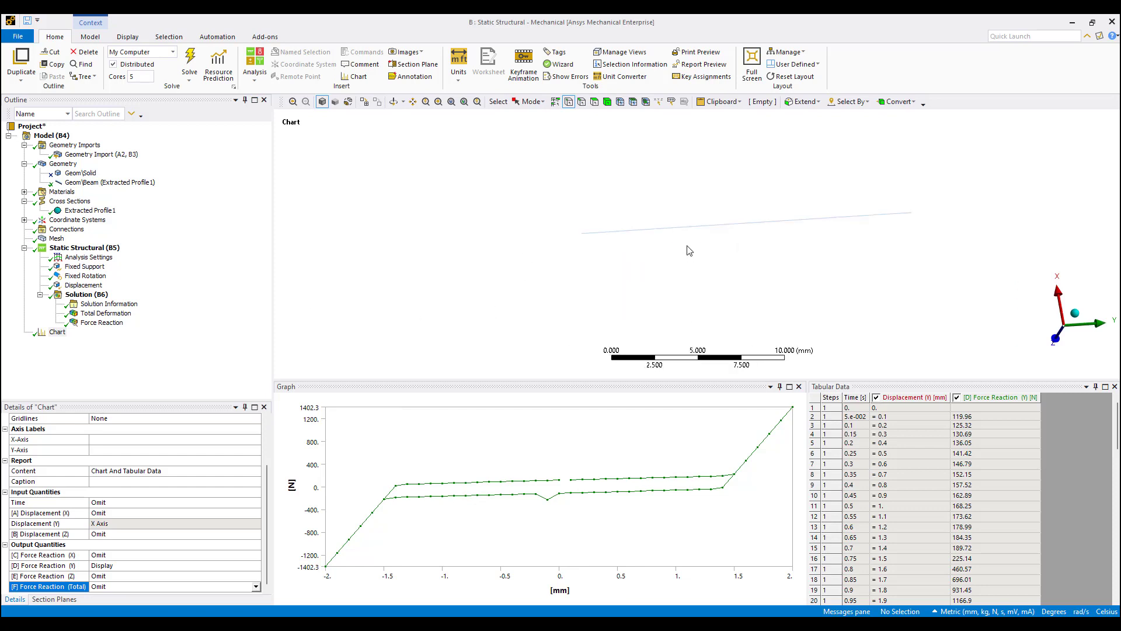
click(106, 248)
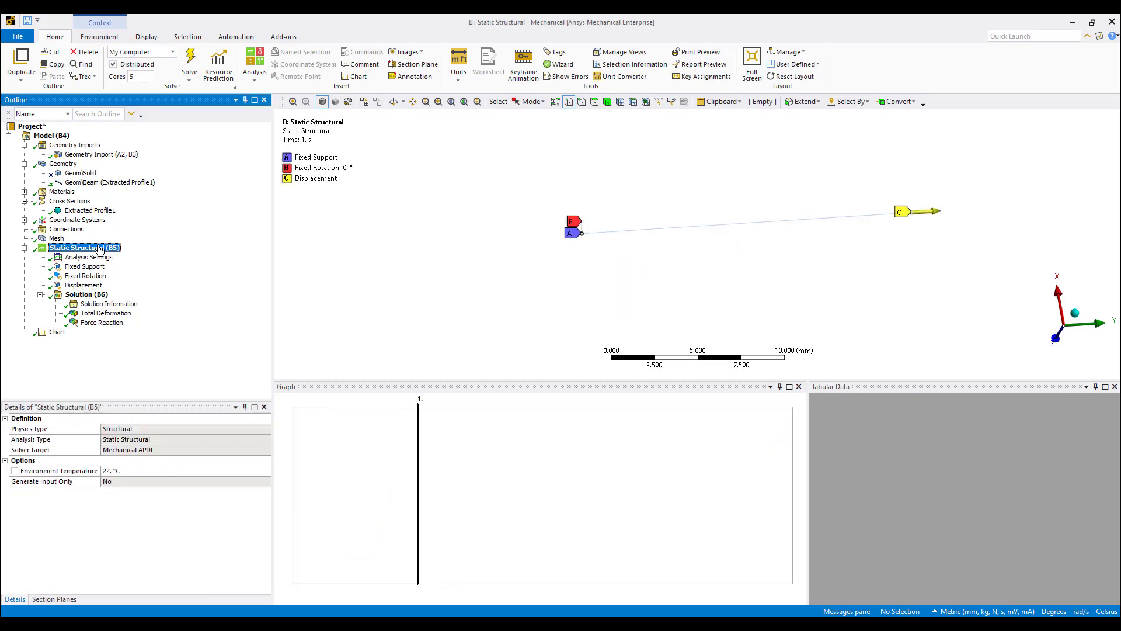
click(608, 101)
click(681, 226)
ctrl+middle_drag(680, 226, 615, 241)
right_click(613, 237)
mouse_move(627, 237)
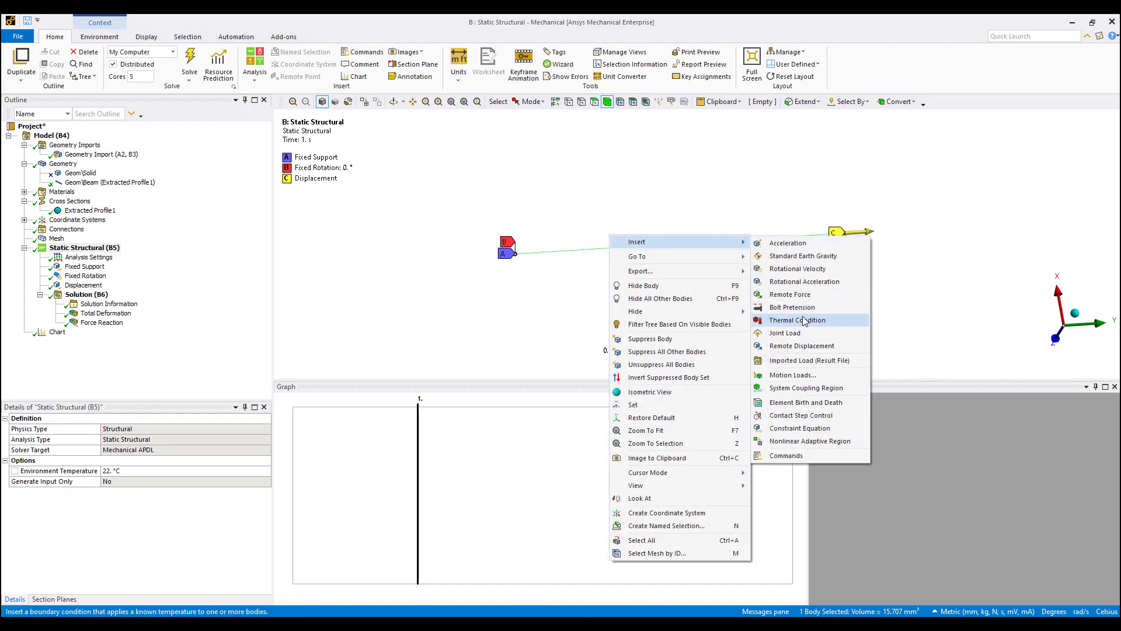
click(788, 320)
Step: Set the Thermal Condition's temperature to 40 °C at 0 s and 1 s
click(911, 408)
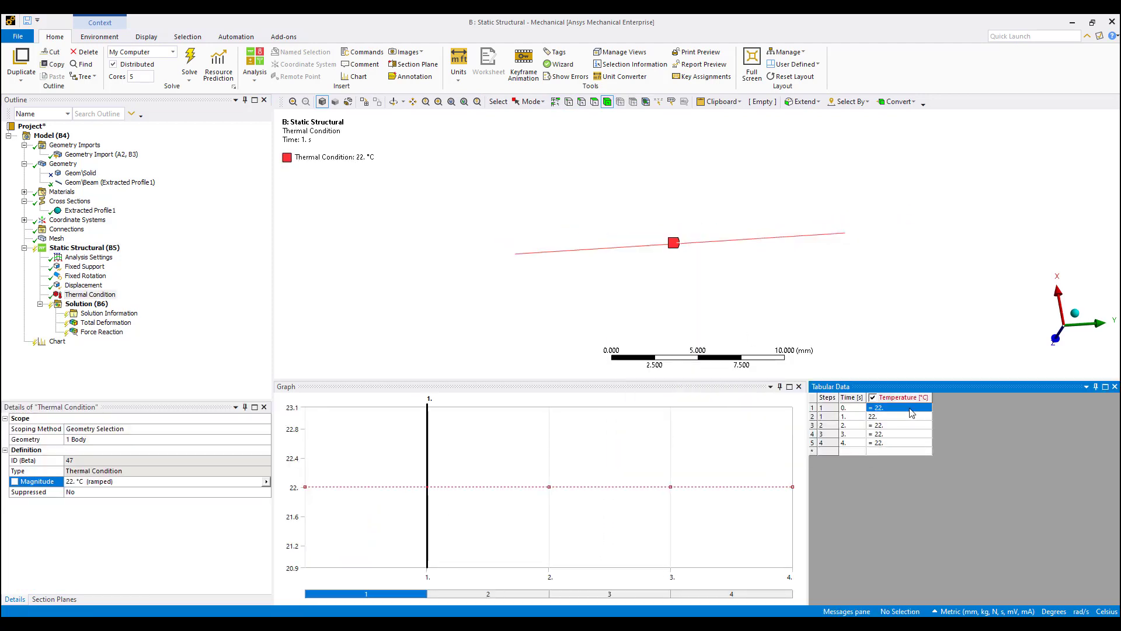
text(40)
key(Return)
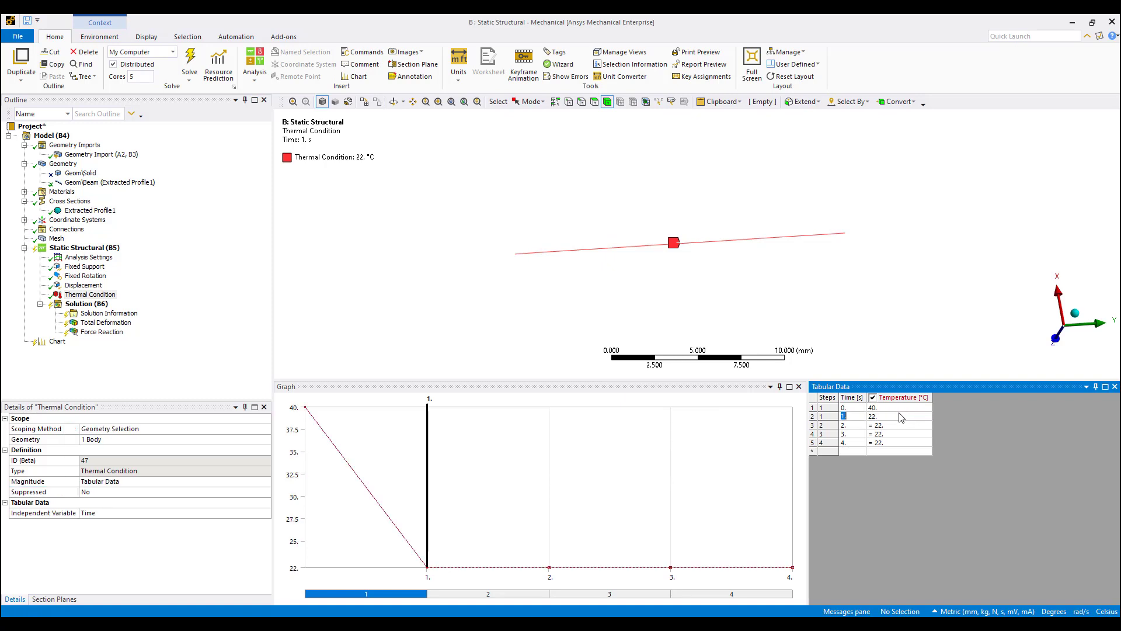
text(40)
key(Tab)
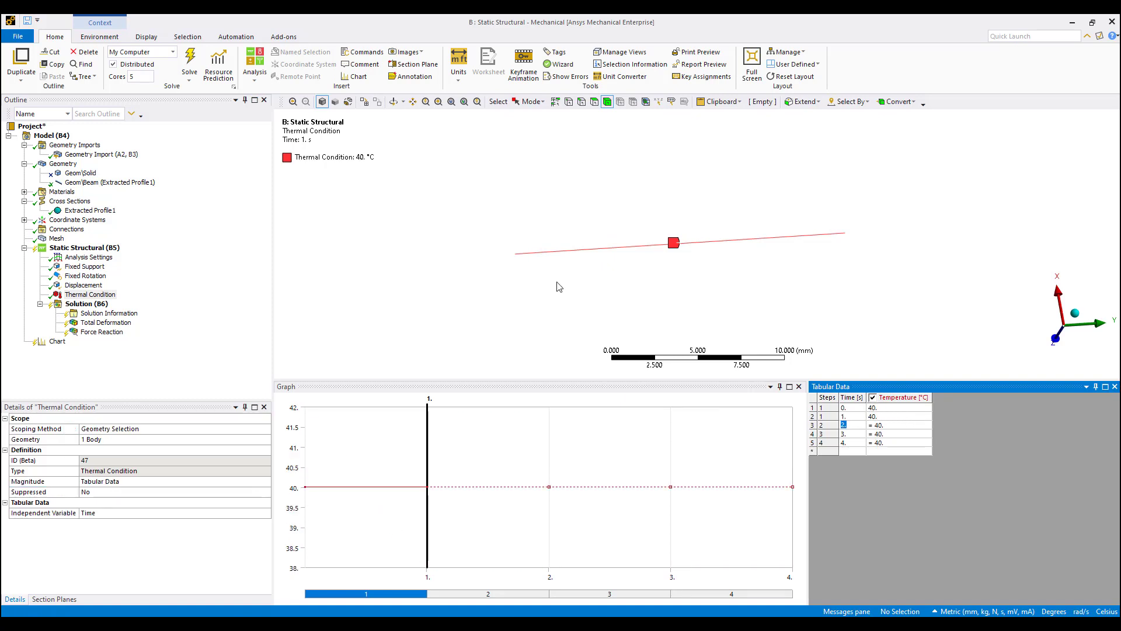
Step: Solve with the 40 °C condition, then view the force convergence plot and the force-displacement chart
key(F5)
click(105, 314)
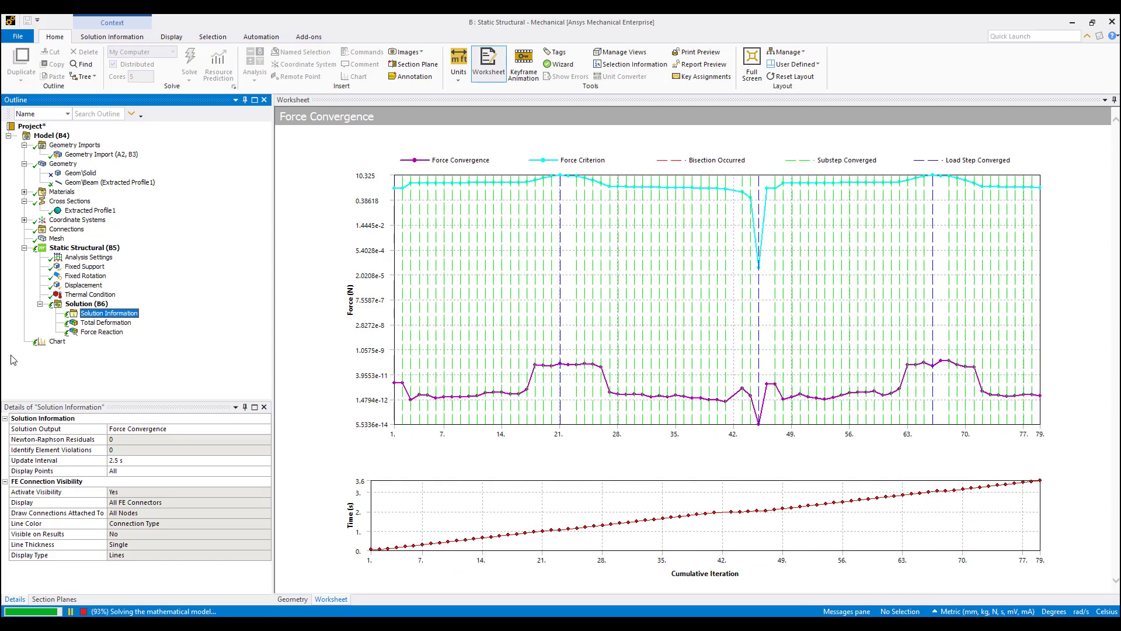
click(57, 341)
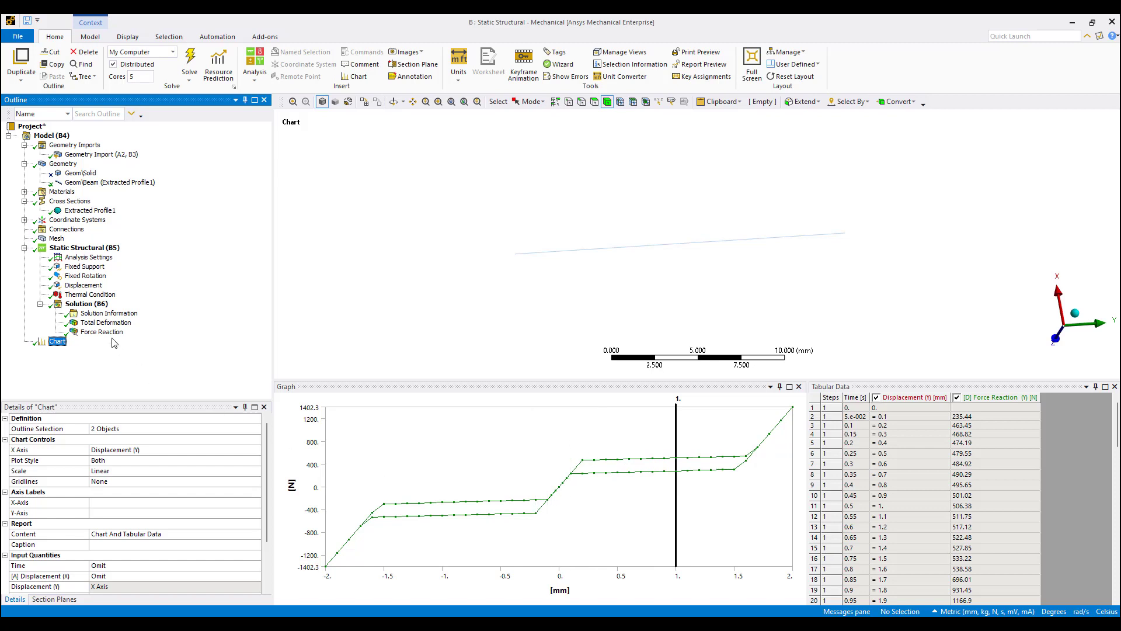
Step: Change the Thermal Condition's temperature to 100 °C at 0 s and 1 s
click(91, 294)
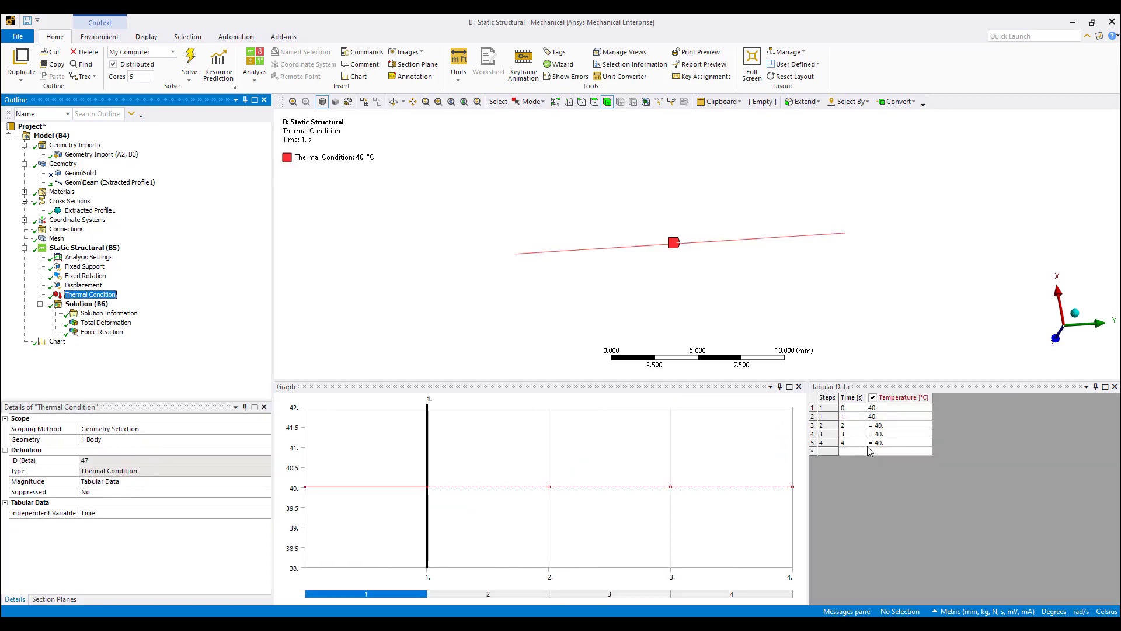
click(883, 411)
text(100)
key(Tab)
key(Tab)
text(100)
key(Tab)
Step: Solve again at 100 °C and review the force convergence plot and the force-displacement chart
click(190, 61)
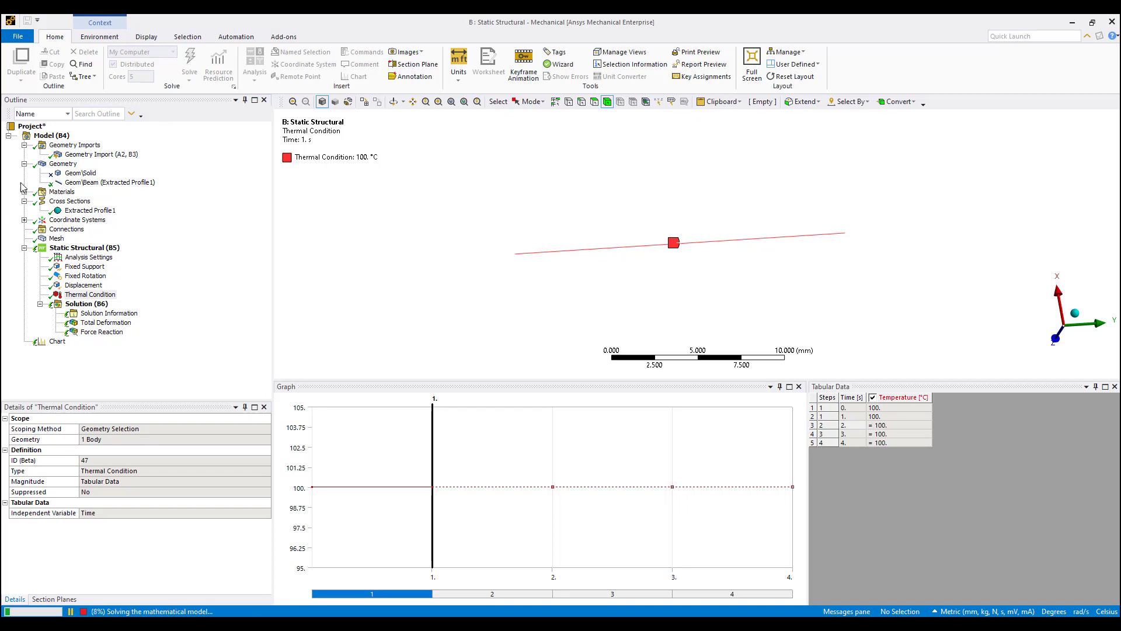
click(56, 341)
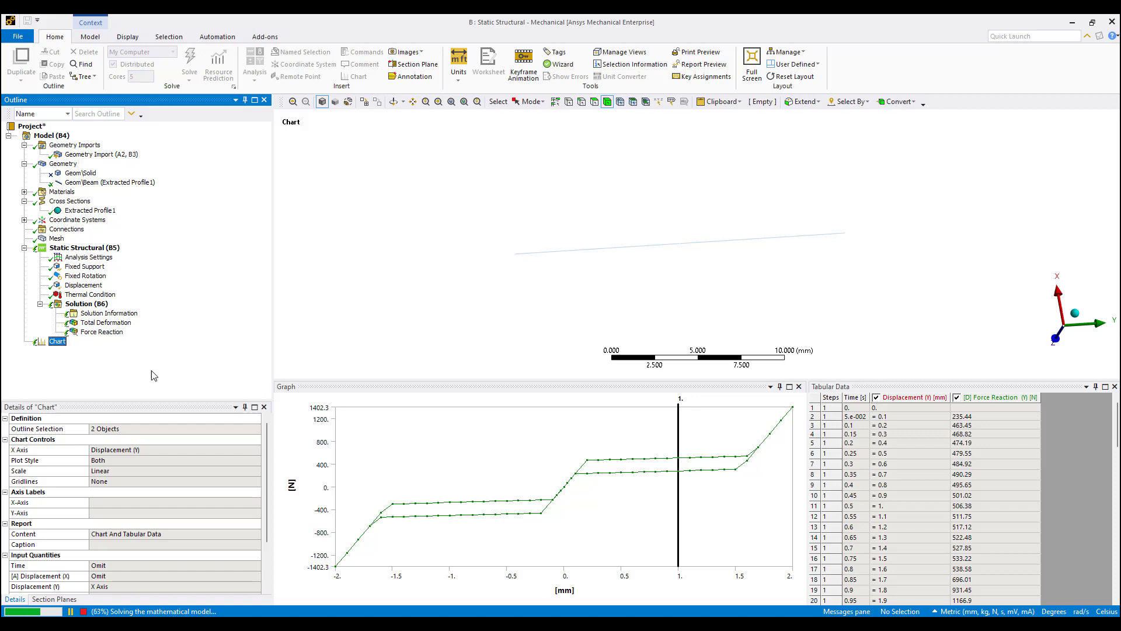
click(107, 314)
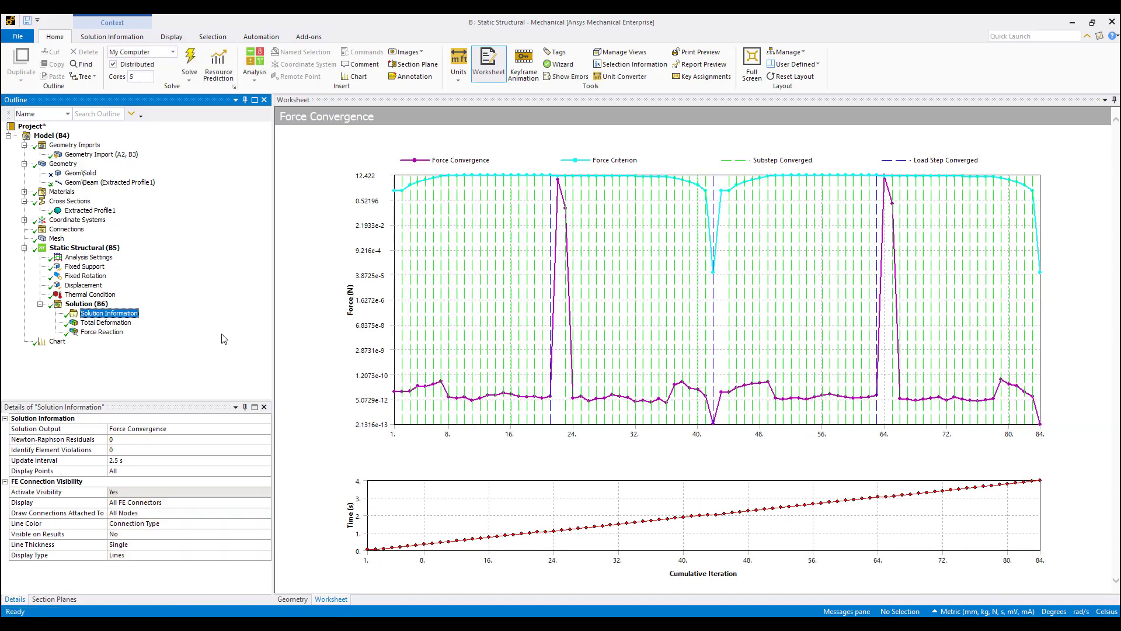
click(56, 342)
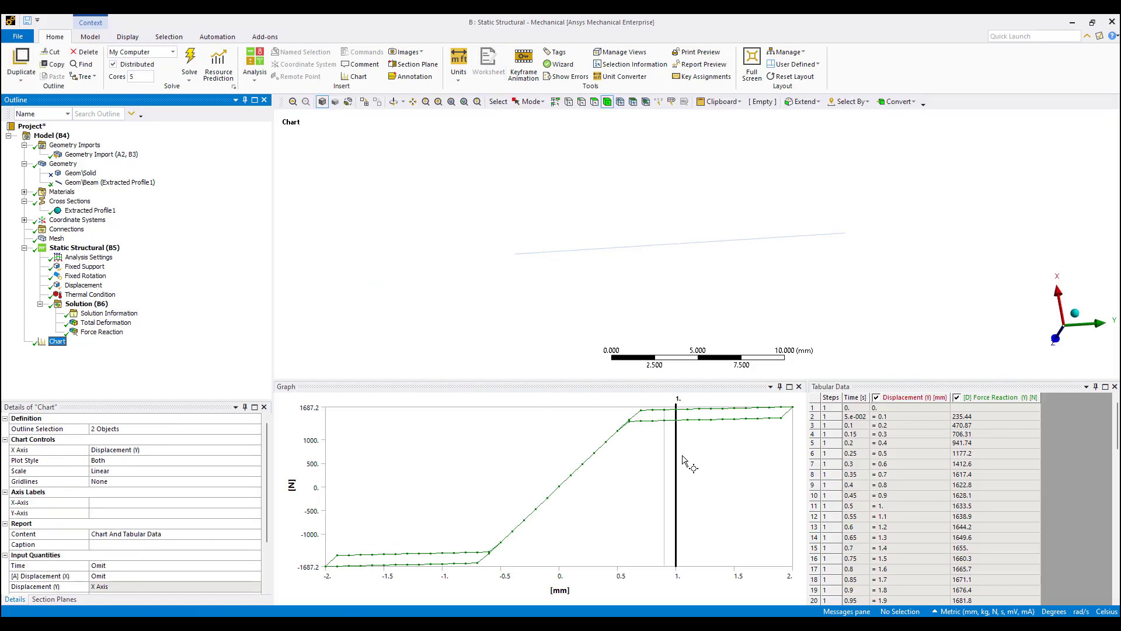
Step: Set the Thermal Condition's temperature at 2 s to 50 °C
click(91, 294)
click(898, 435)
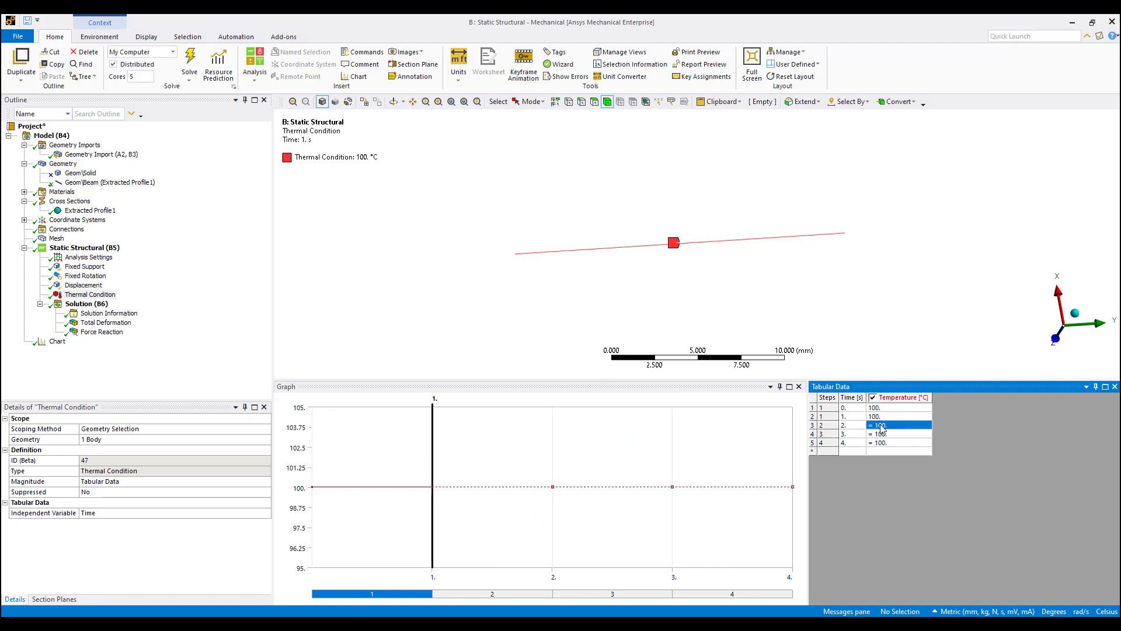
text(40)
key(Return)
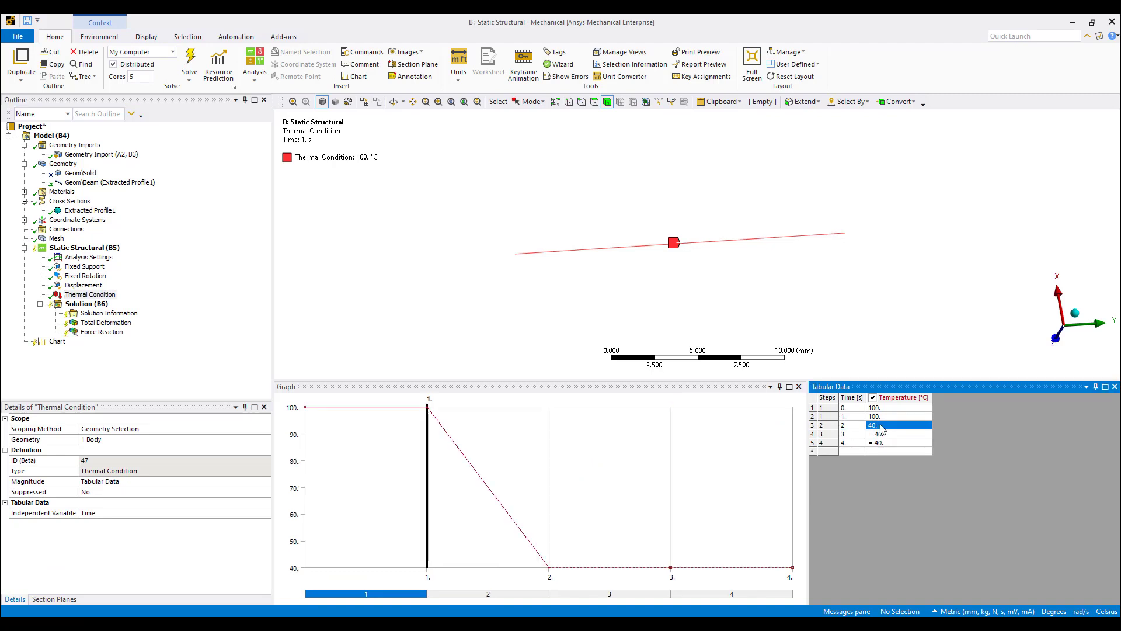
text(50)
key(Return)
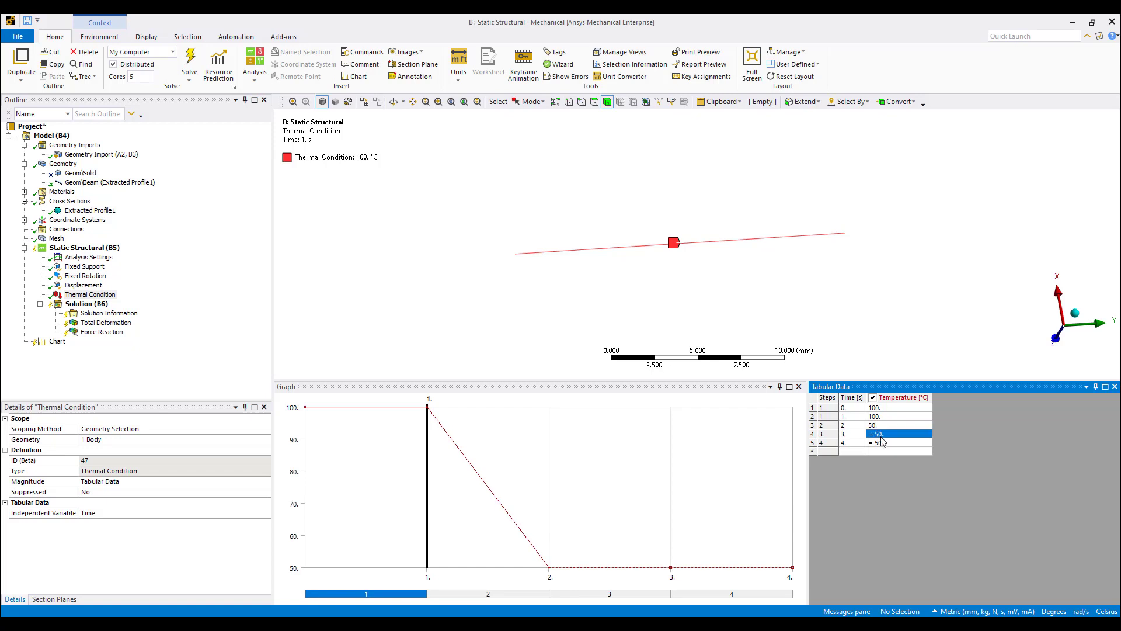
Step: Set the Thermal Condition's temperature to 20 °C at both 3 s and 4 s
text(20)
key(Return)
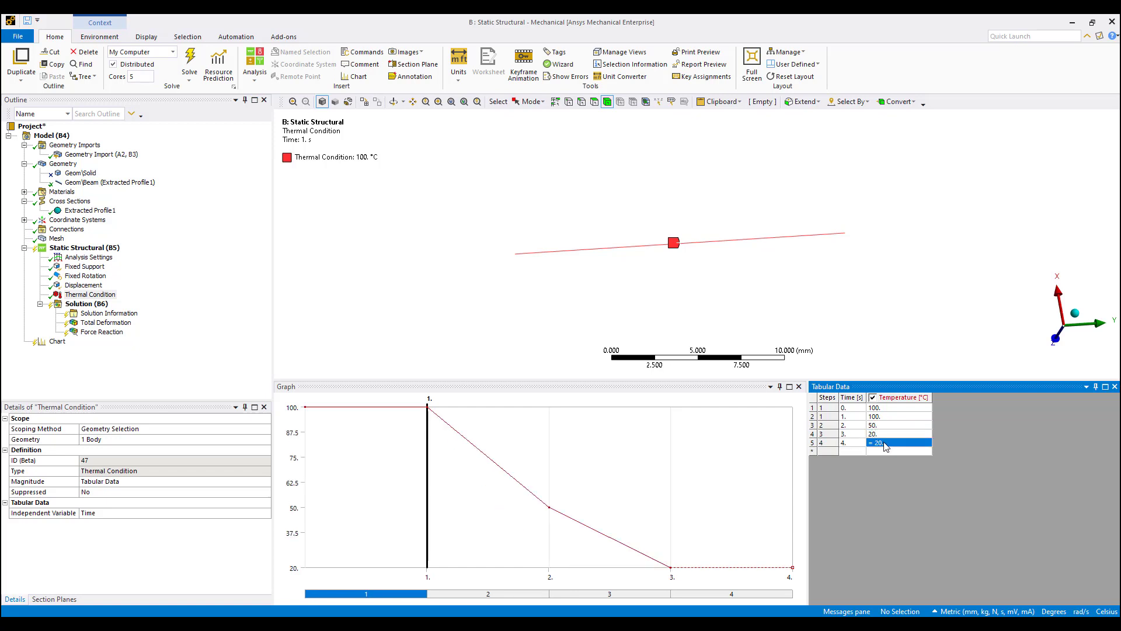
text(20)
key(Return)
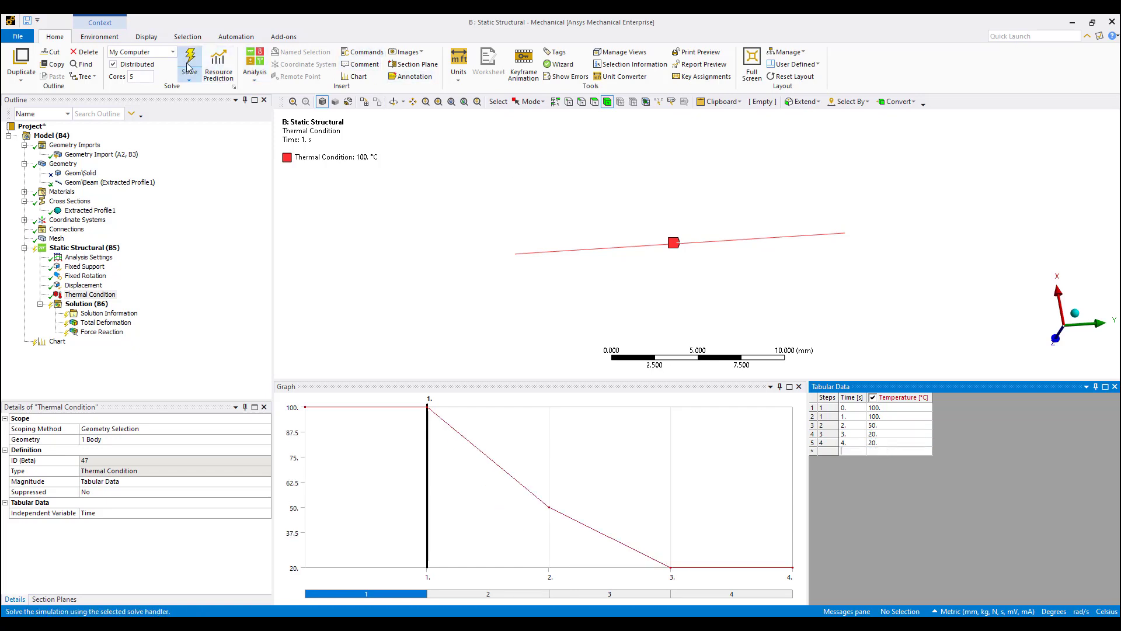
Step: Solve with the stepped temperature profile, then view the force convergence plot and the force-displacement chart
click(191, 61)
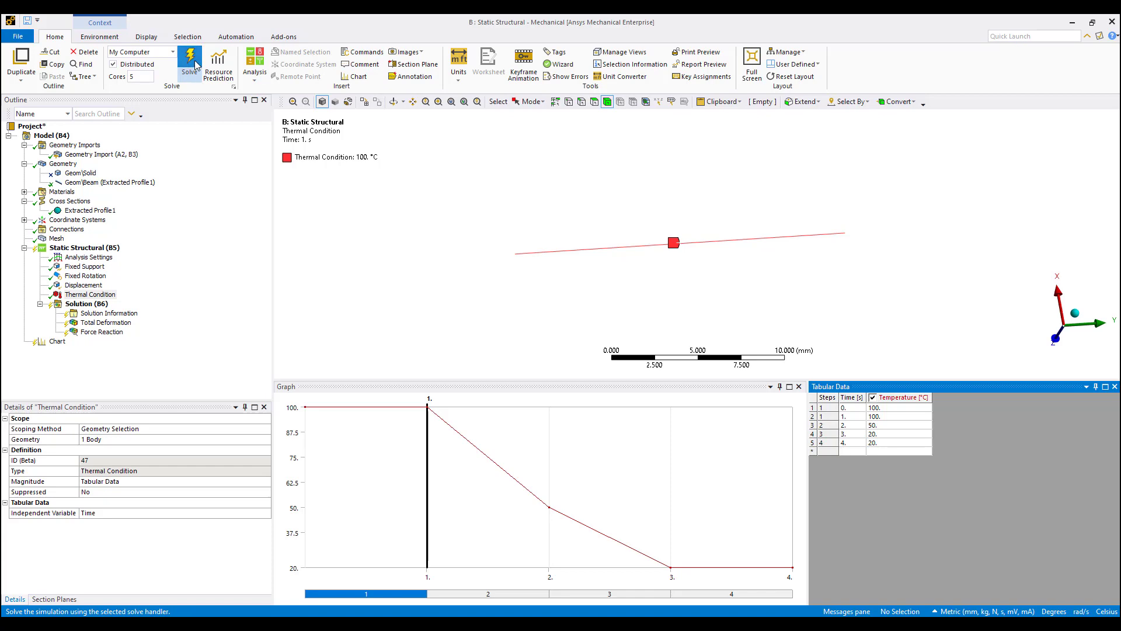
click(112, 314)
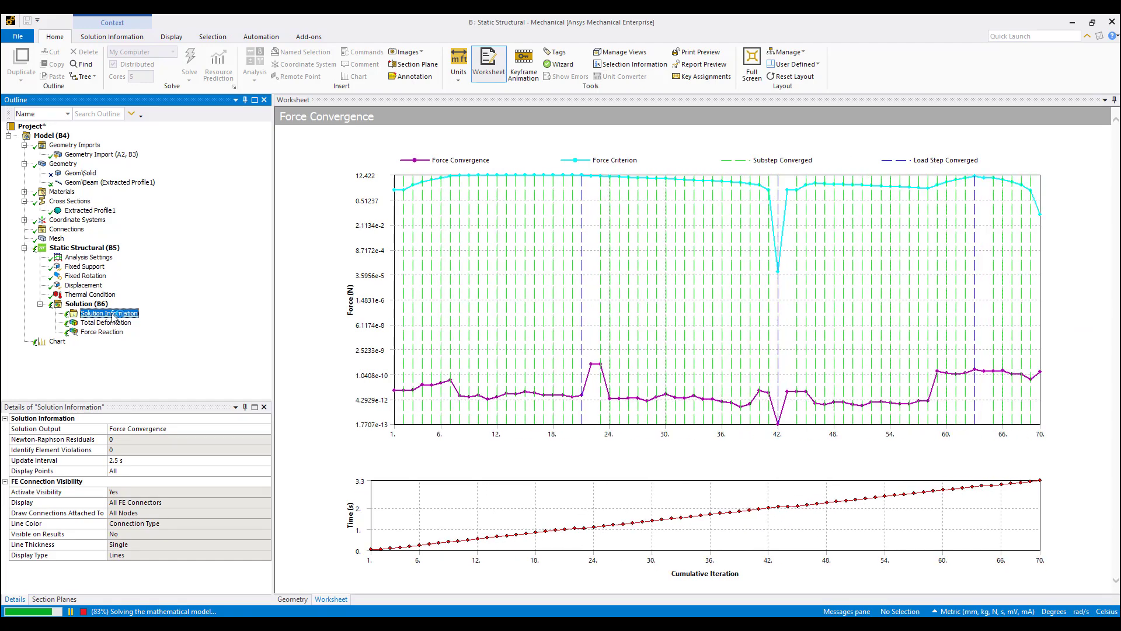
click(56, 341)
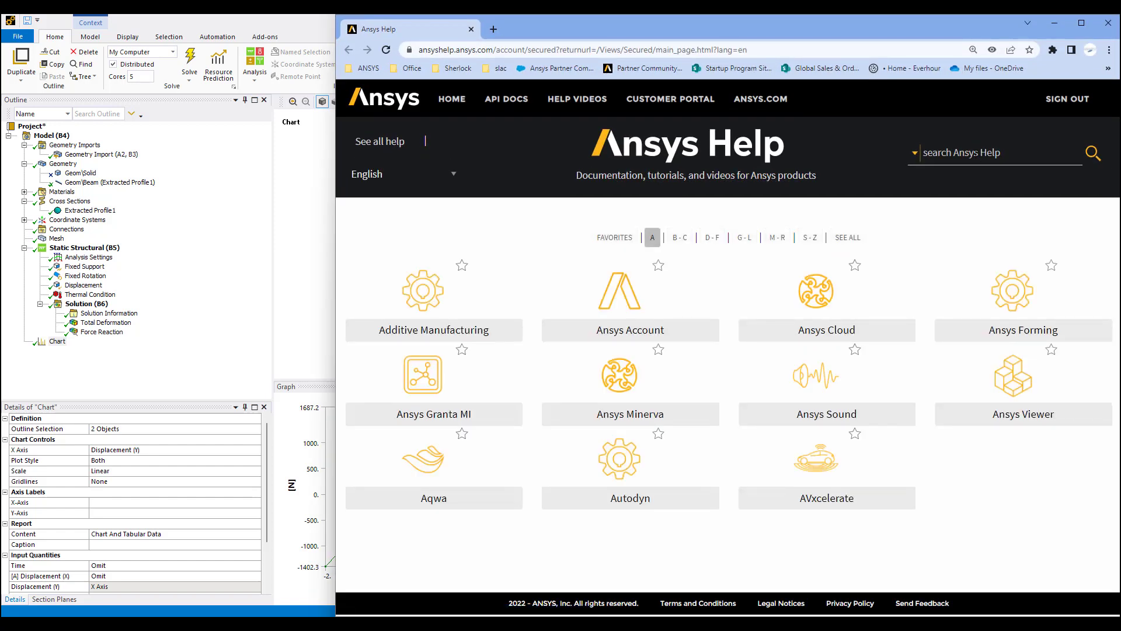
Step: Search Ansys Help in the browser for "sma" and open the Shape Memory Alloy (SMA) page in a maximized window
click(976, 153)
click(978, 206)
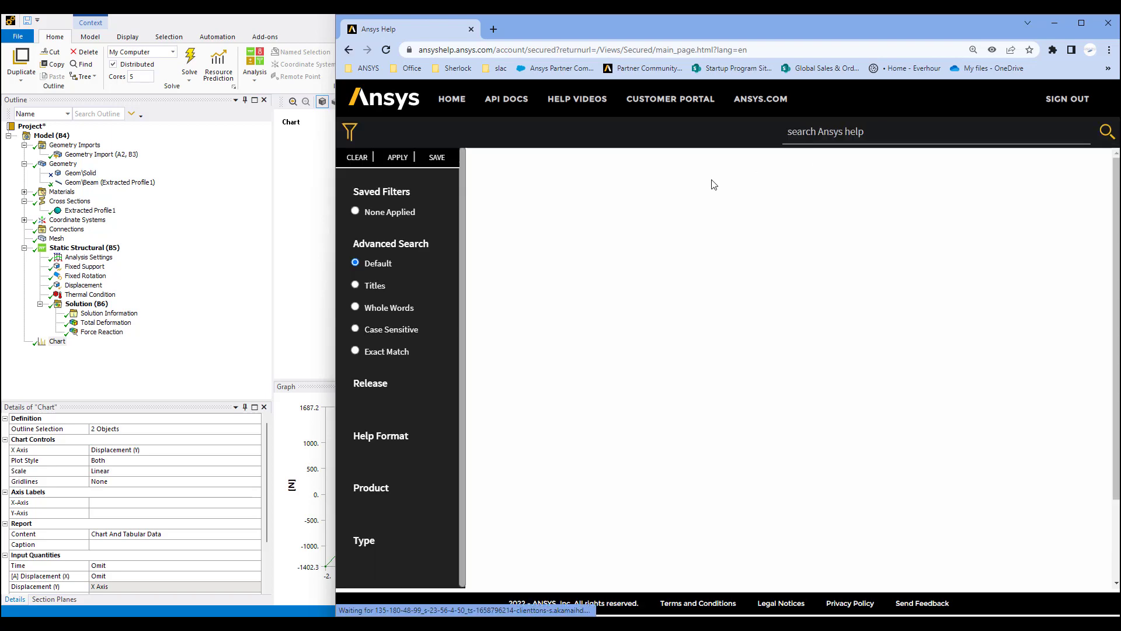
click(546, 250)
drag(837, 33, 793, 61)
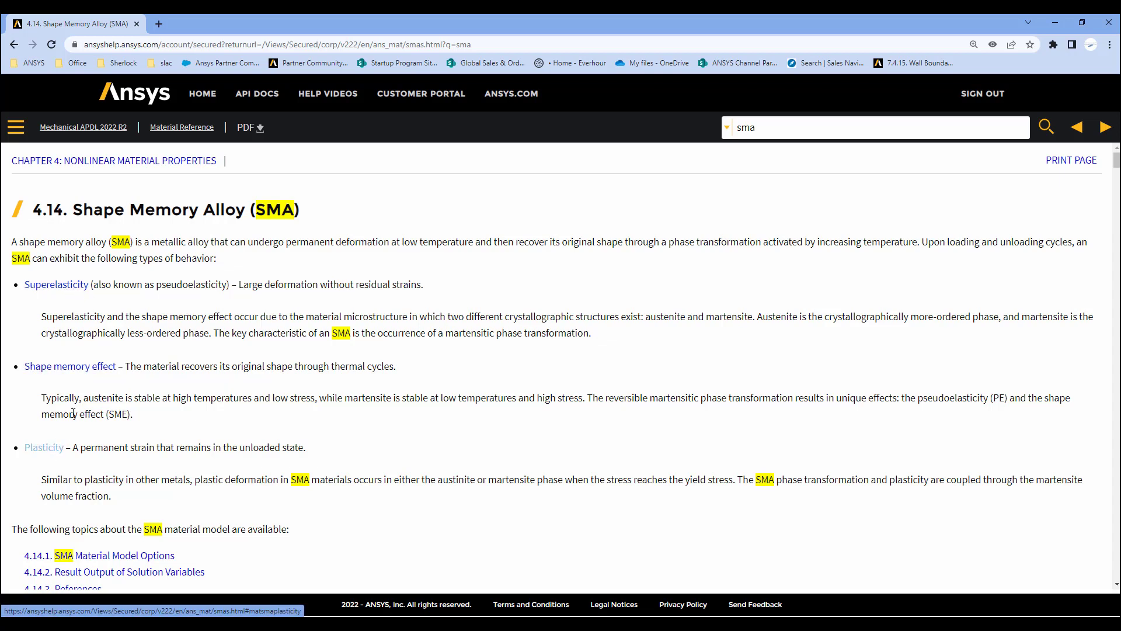
Step: Open the Shape memory effect topic and read from its constitutive equations through to the table of option constants C1 to C7
click(98, 366)
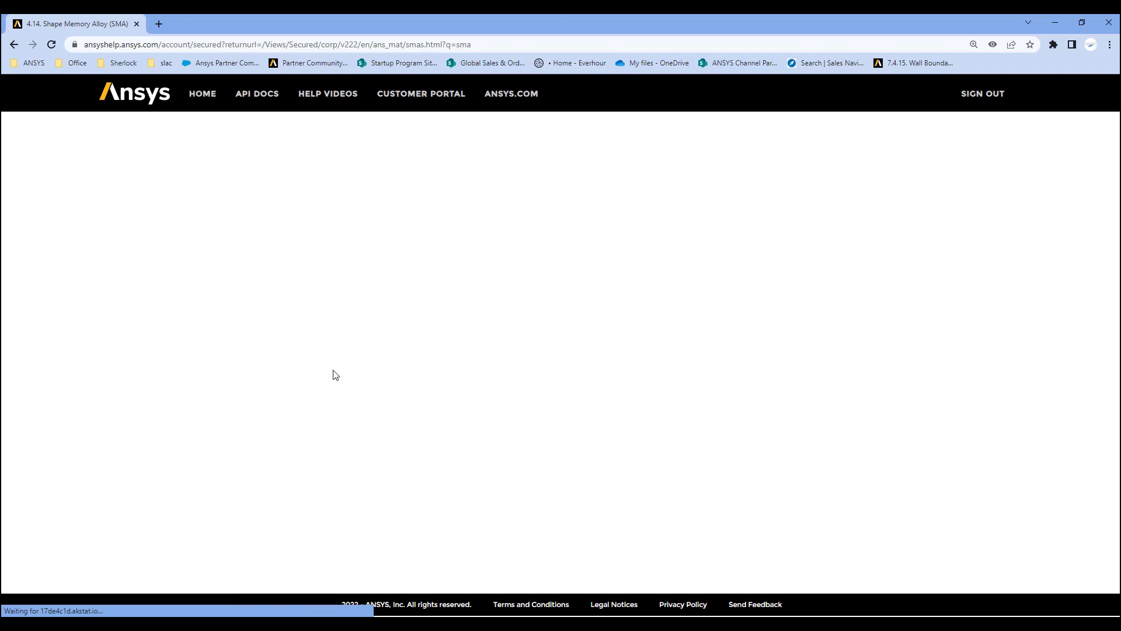
scroll(345, 374, down, 4)
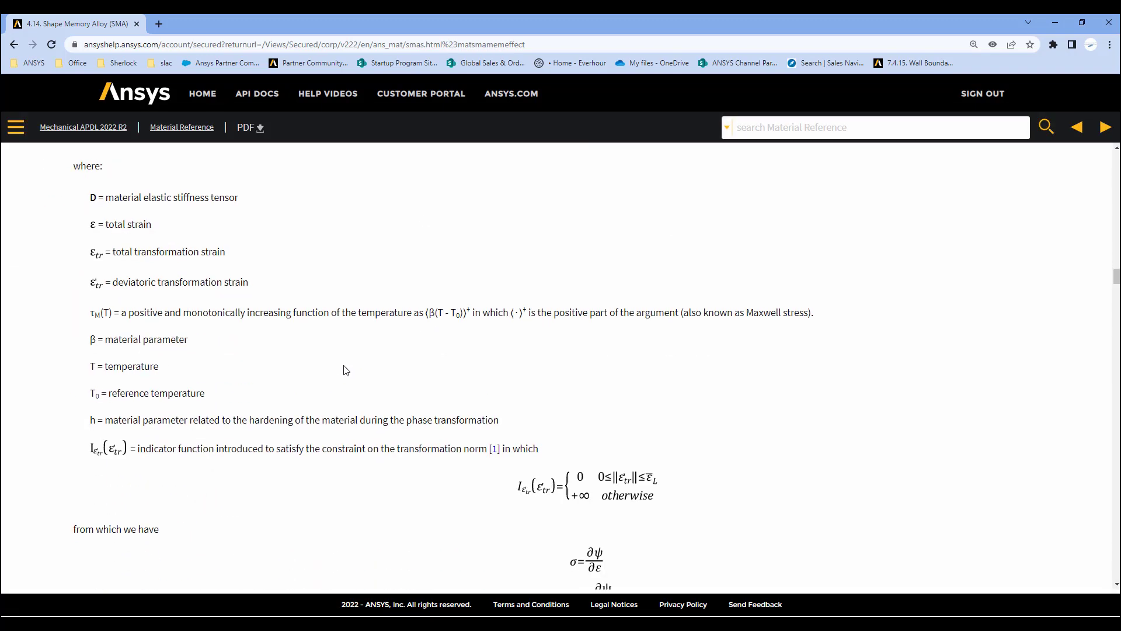
scroll(369, 378, down, 15)
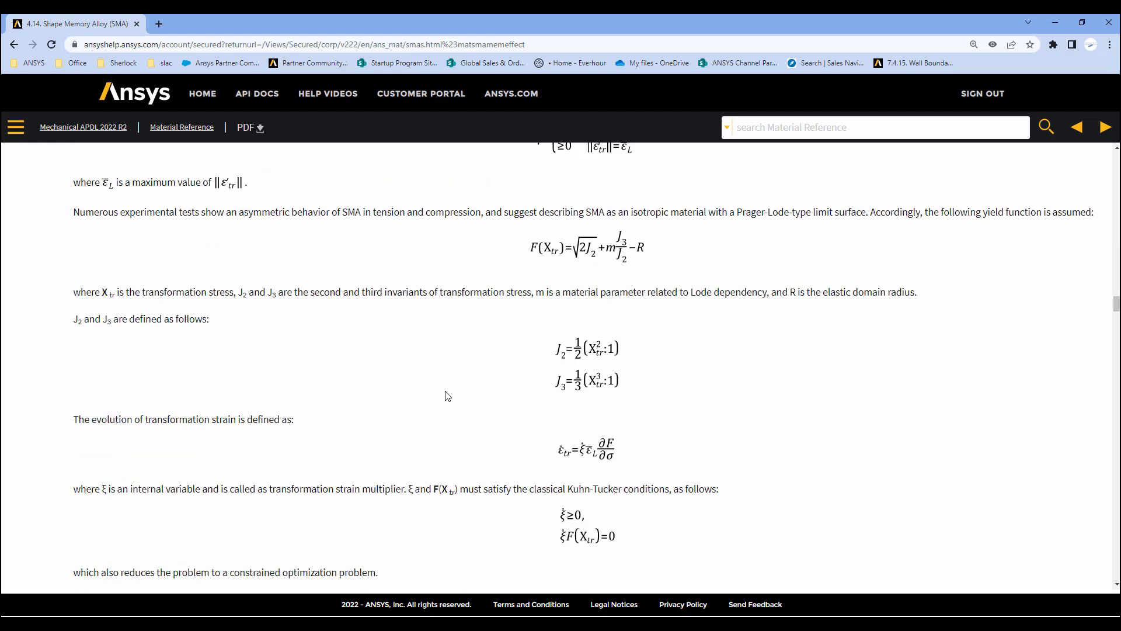
scroll(447, 396, down, 8)
scroll(447, 396, down, 13)
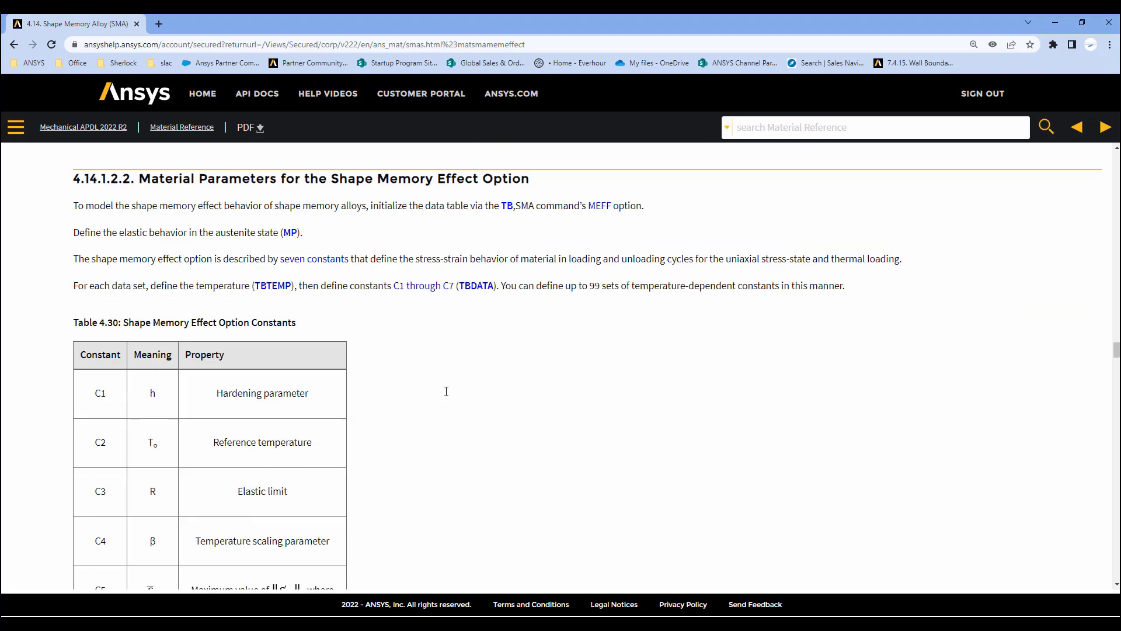
scroll(439, 396, up, 3)
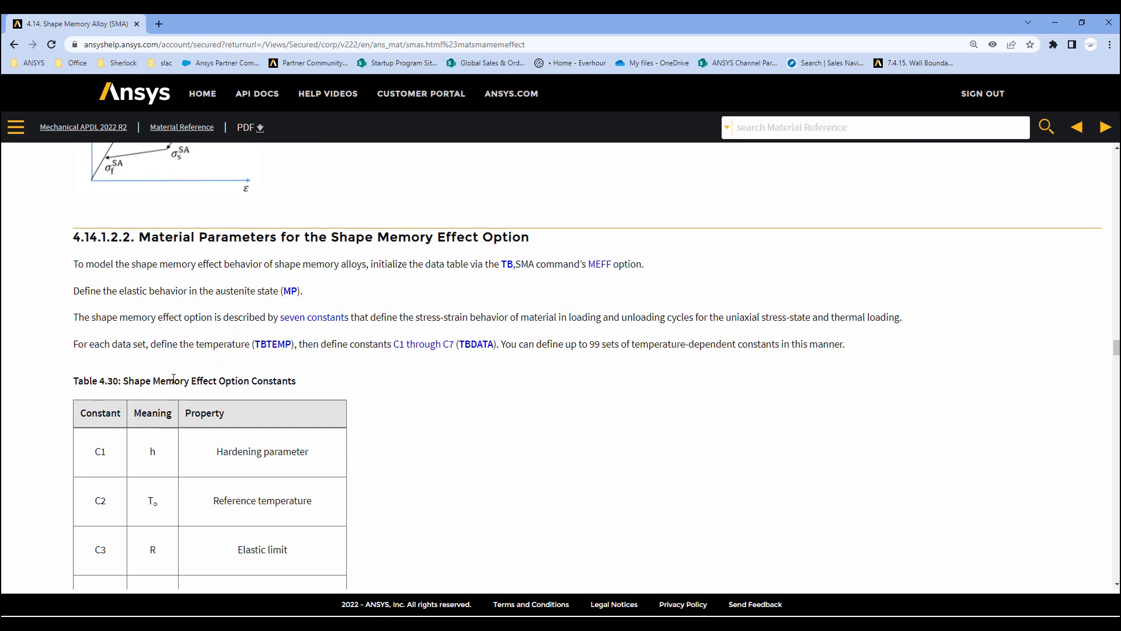
scroll(174, 383, down, 4)
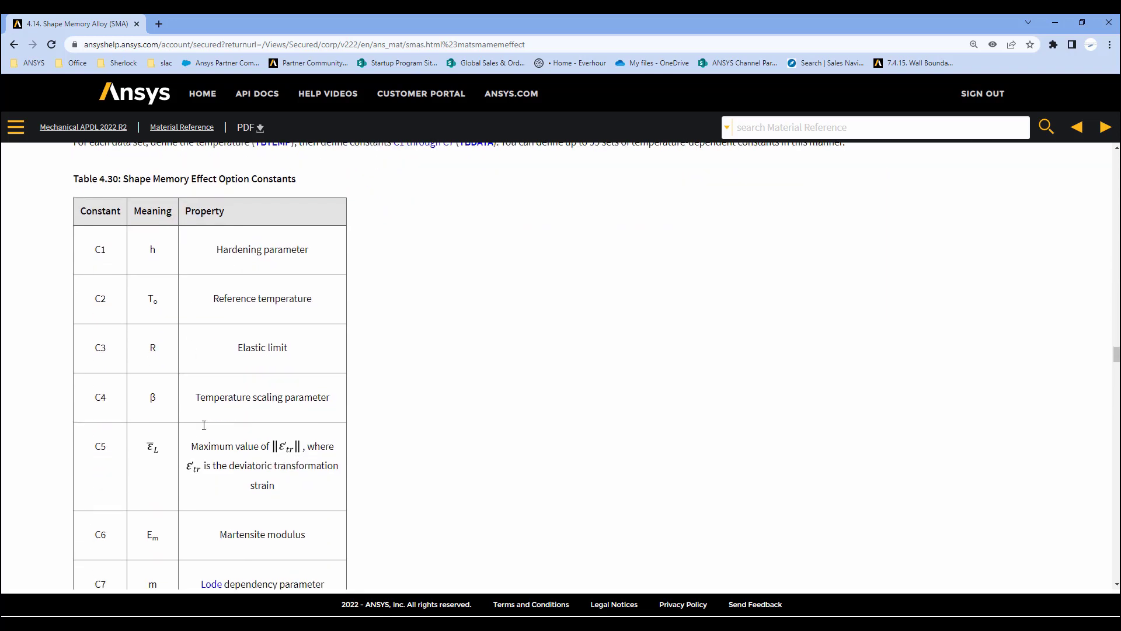
scroll(204, 425, down, 1)
Step: Examine the phase transfer stress formulas and the figure of stress points at the start and end of the phase transfers
scroll(204, 426, up, 12)
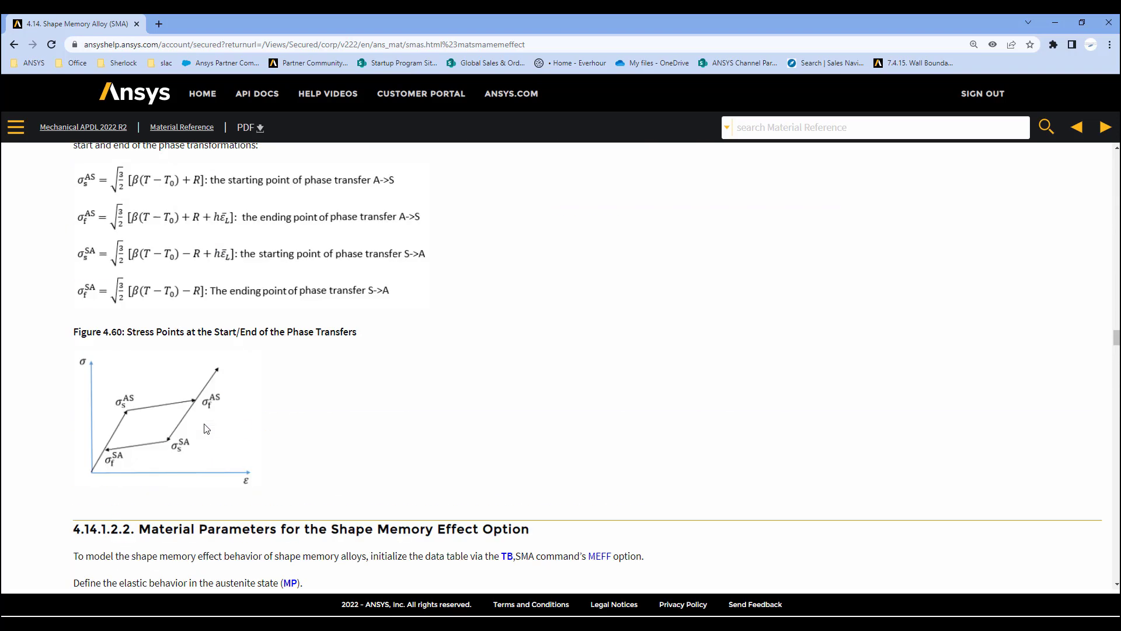
scroll(206, 428, up, 2)
scroll(205, 428, down, 3)
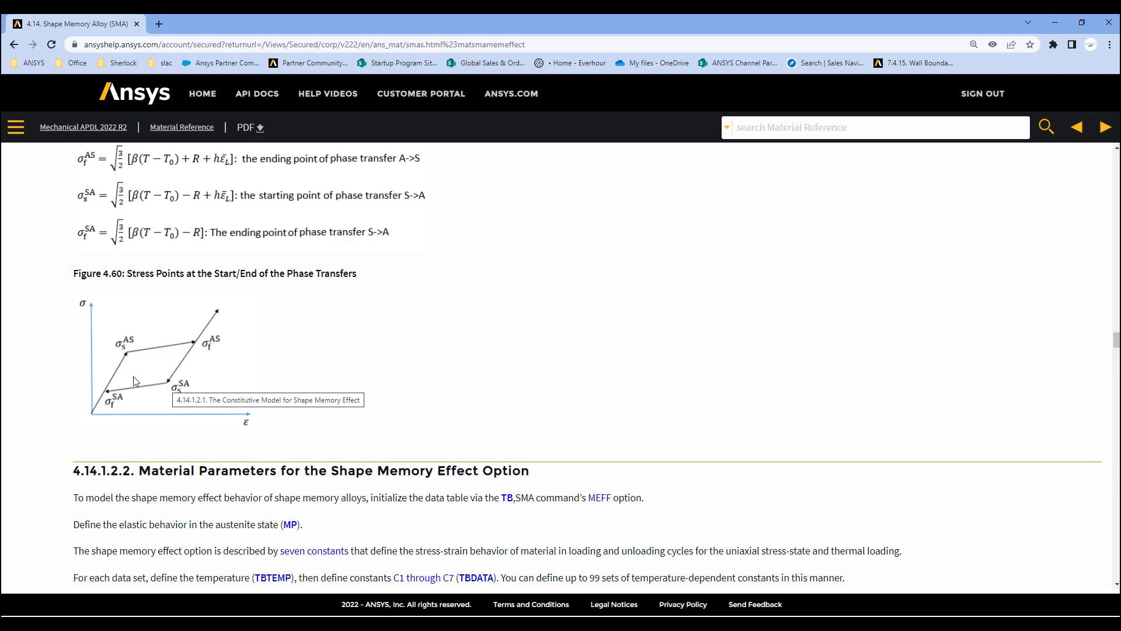
scroll(350, 383, down, 1)
scroll(349, 384, down, 2)
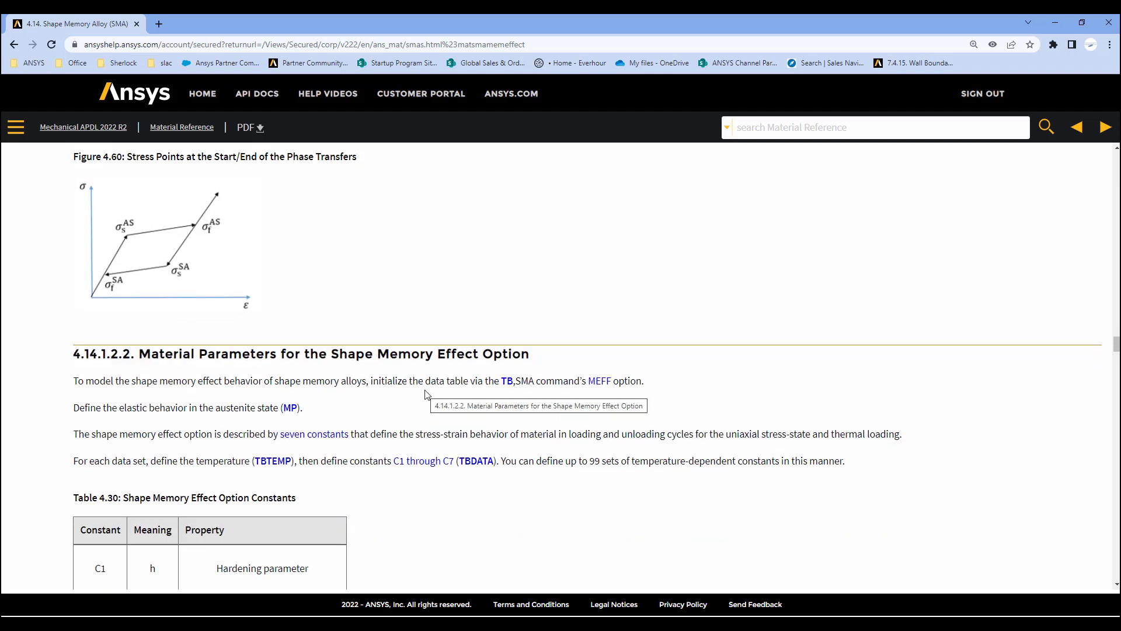
mouse_move(717, 621)
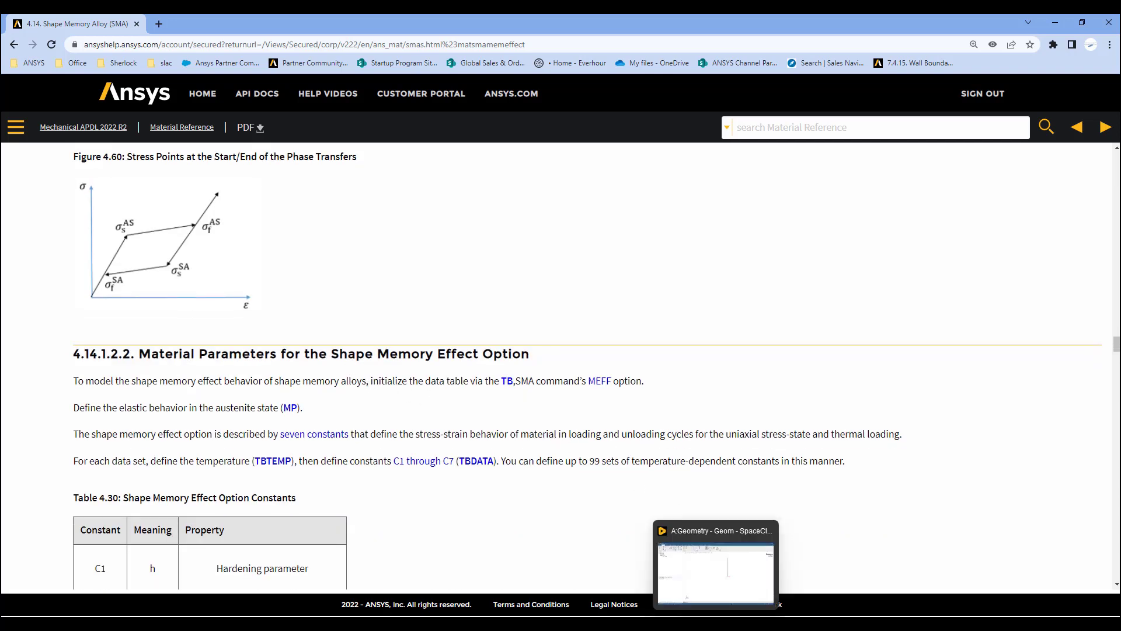
Step: Go past the constants table to section 4.14.1.3 and highlight the introduction of the Shape Memory Effect with Plasticity model
scroll(375, 397, down, 11)
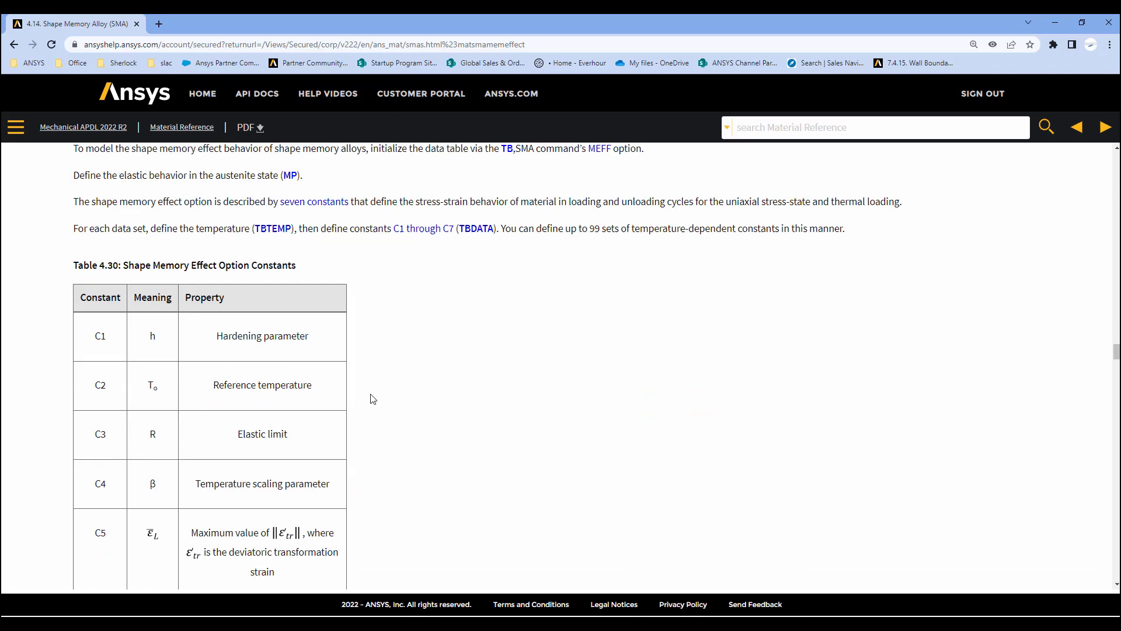
scroll(375, 396, down, 10)
scroll(375, 396, down, 5)
scroll(376, 397, up, 11)
drag(263, 331, 529, 351)
scroll(471, 411, down, 1)
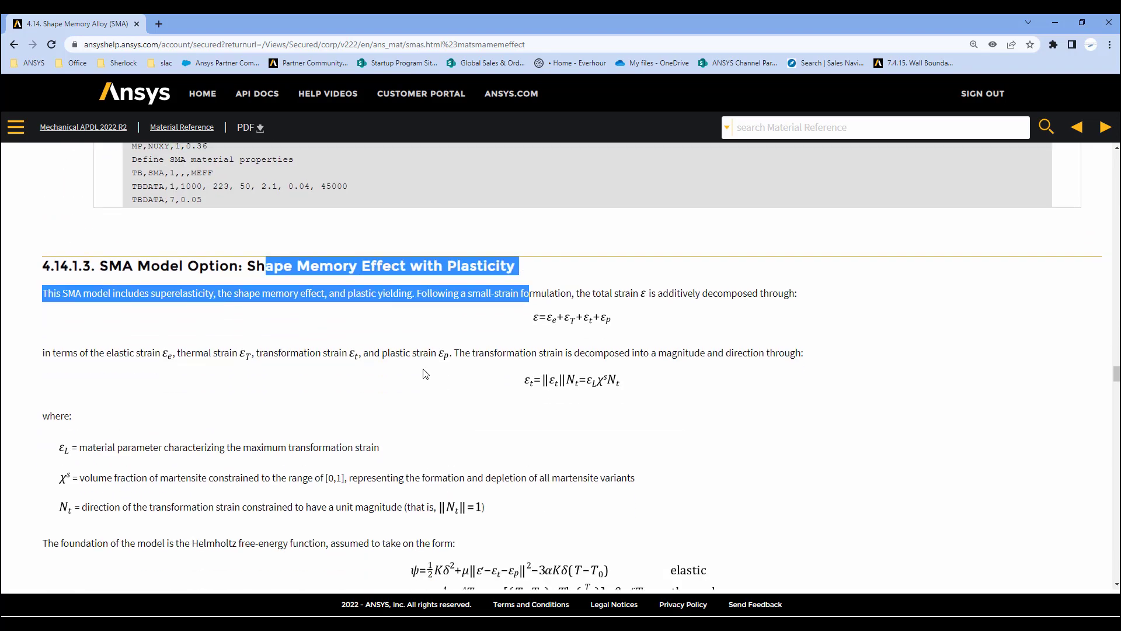
click(333, 345)
drag(156, 295, 538, 350)
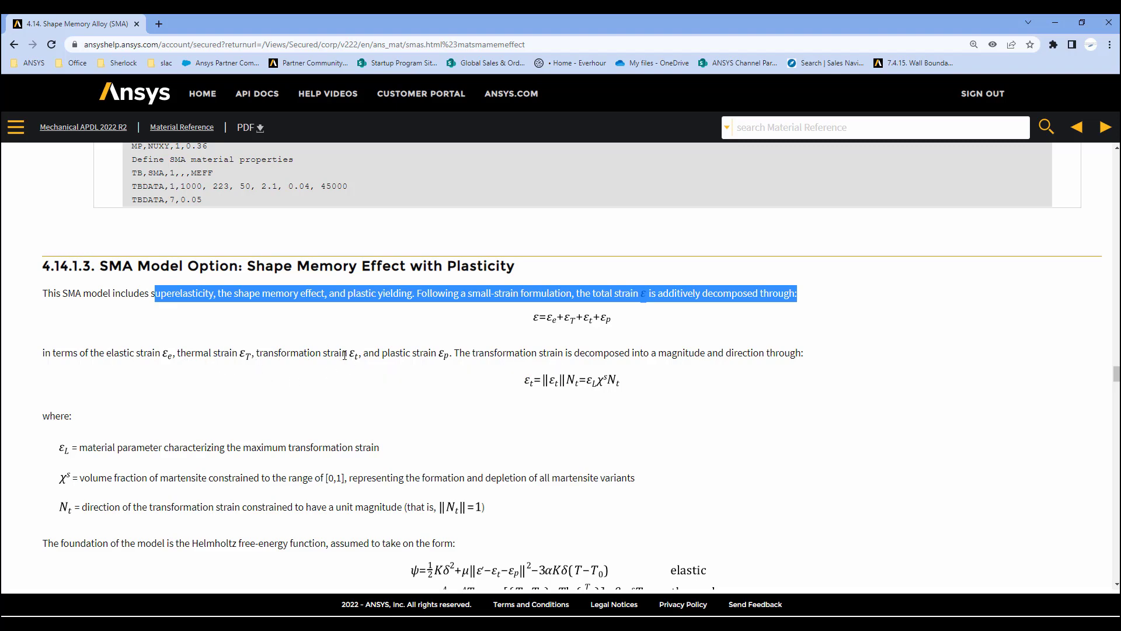
Step: Read the plasticity model's equations, then highlight the MEPD, METC, METH and METL option descriptions in section 4.14.1.3.1
scroll(422, 397, down, 9)
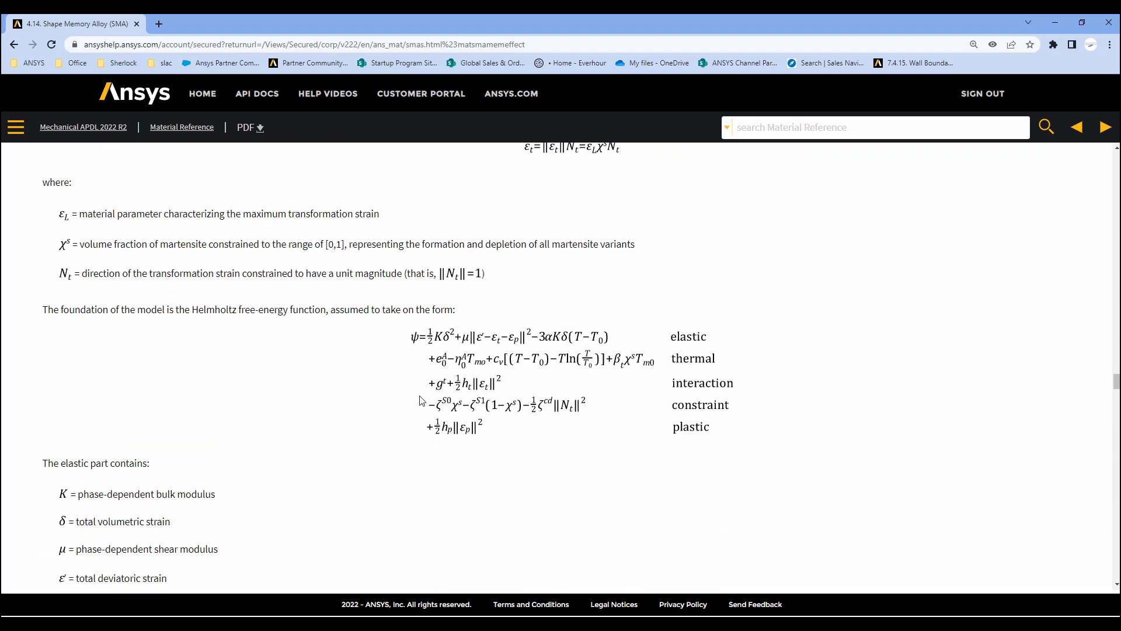
scroll(422, 400, down, 14)
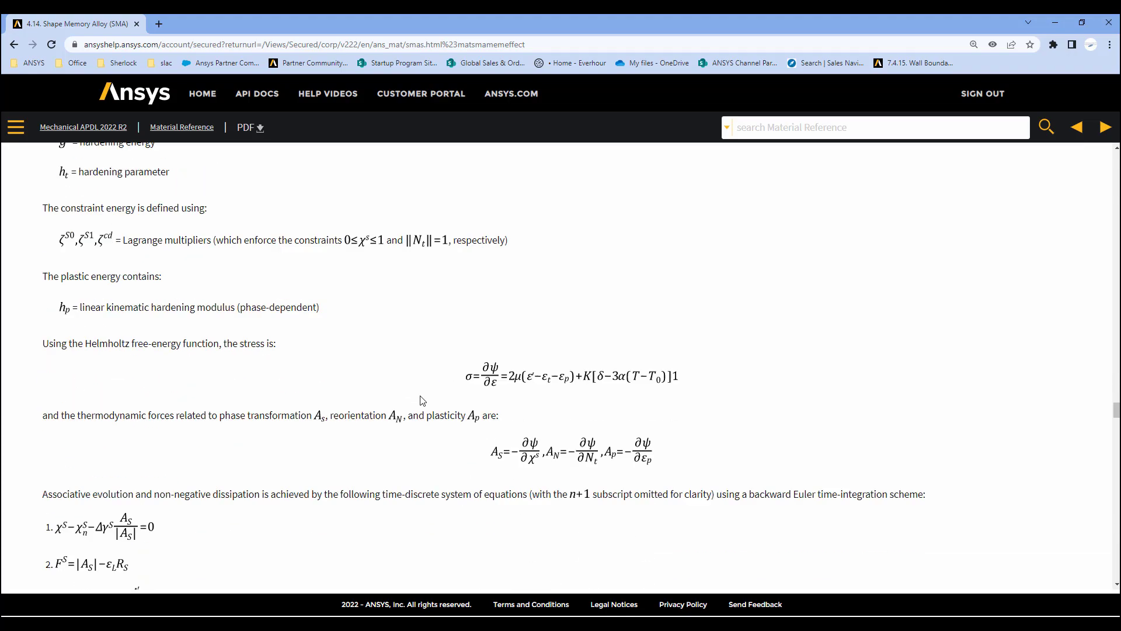
scroll(422, 401, down, 20)
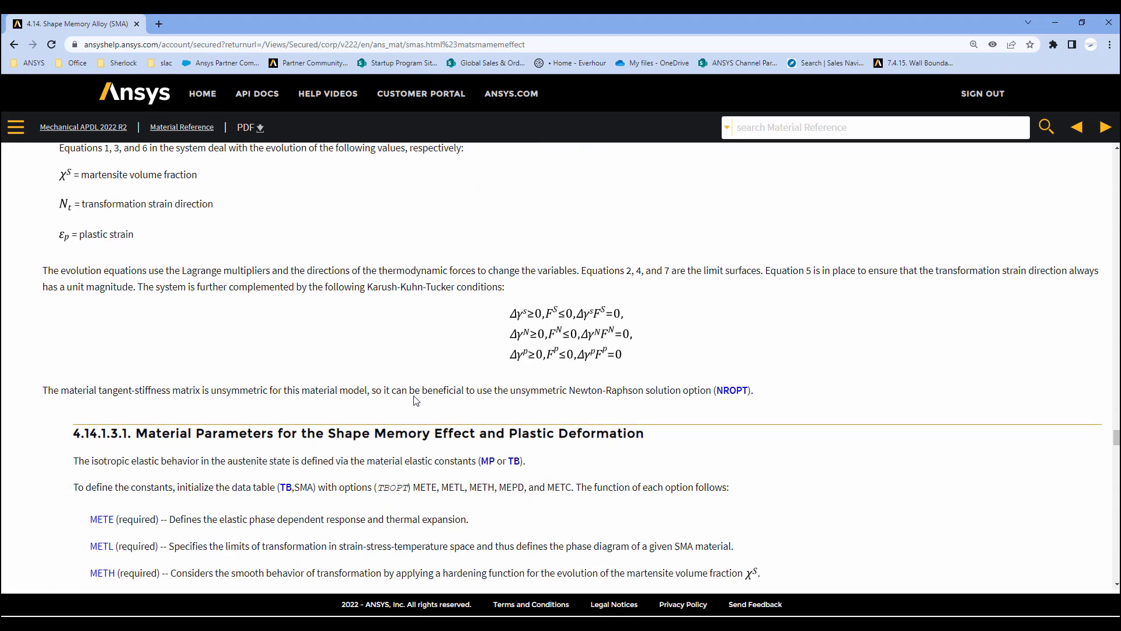
scroll(416, 400, up, 3)
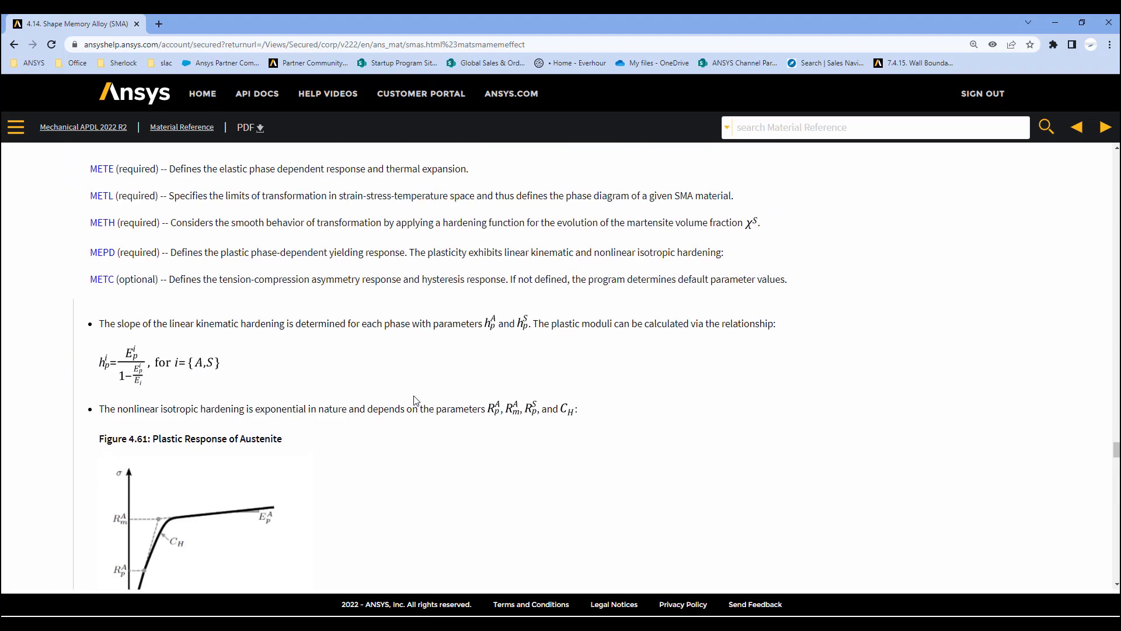
scroll(365, 396, up, 3)
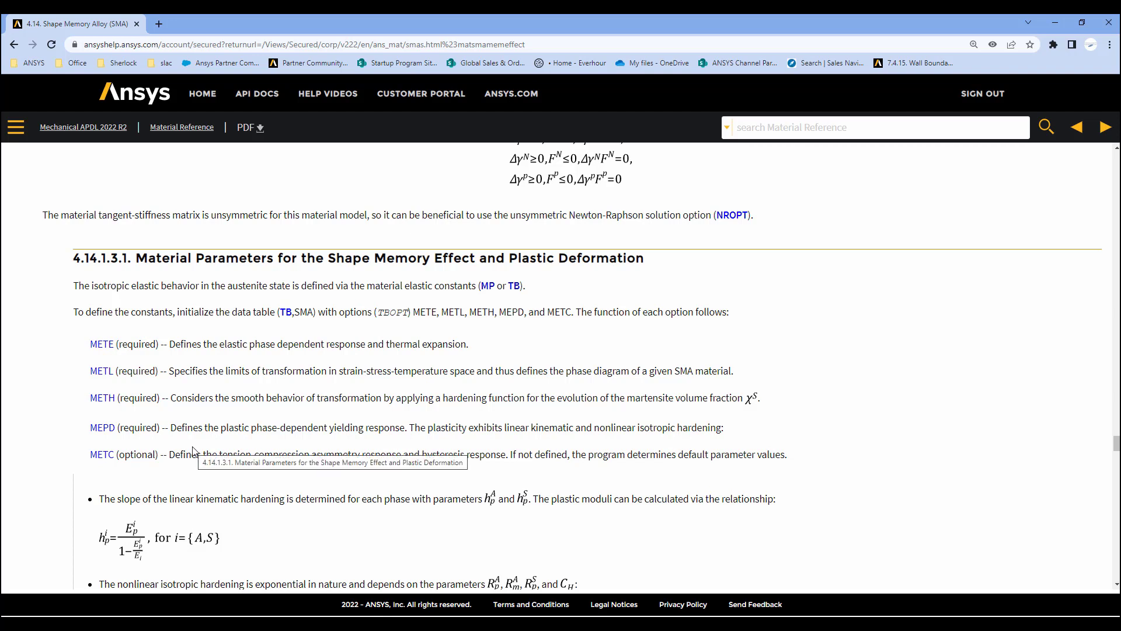
drag(295, 431, 417, 430)
drag(279, 455, 524, 456)
drag(218, 400, 576, 401)
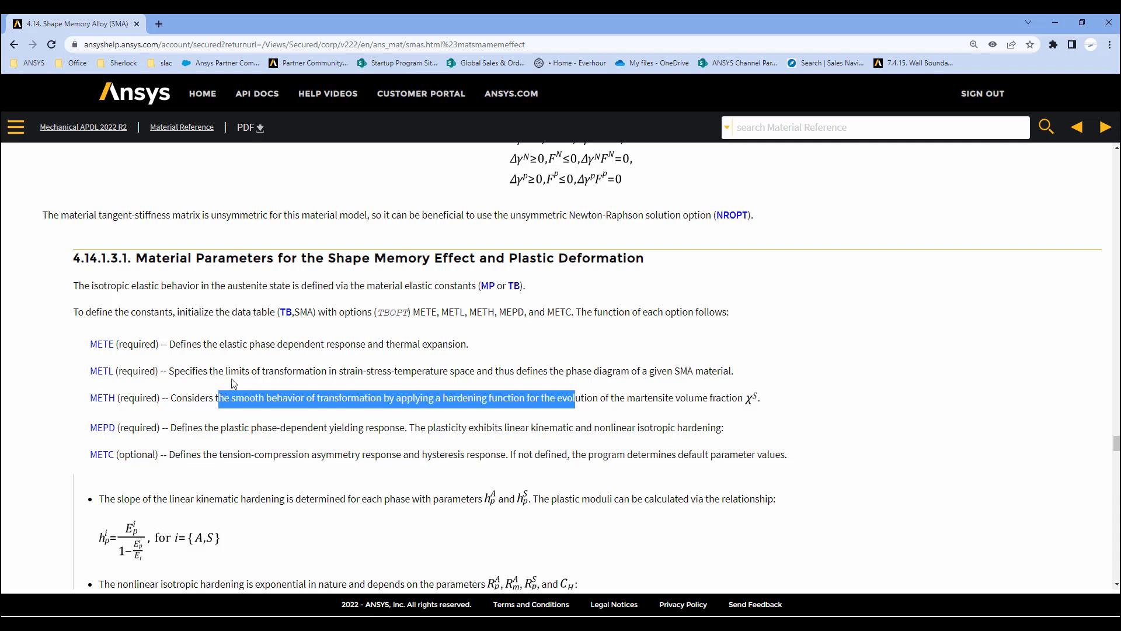
drag(226, 372, 515, 401)
Step: Review the plastic response, tension-compression and internal loop figures, then the TBDATA constants tables down to Example 4.51
scroll(394, 453, down, 10)
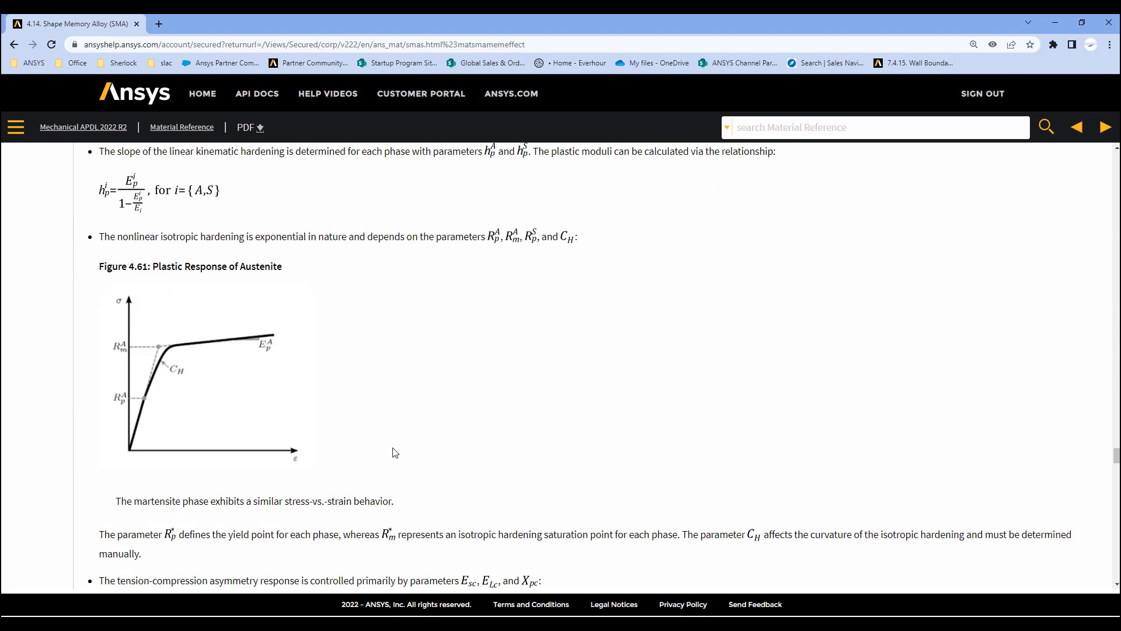
scroll(391, 456, down, 4)
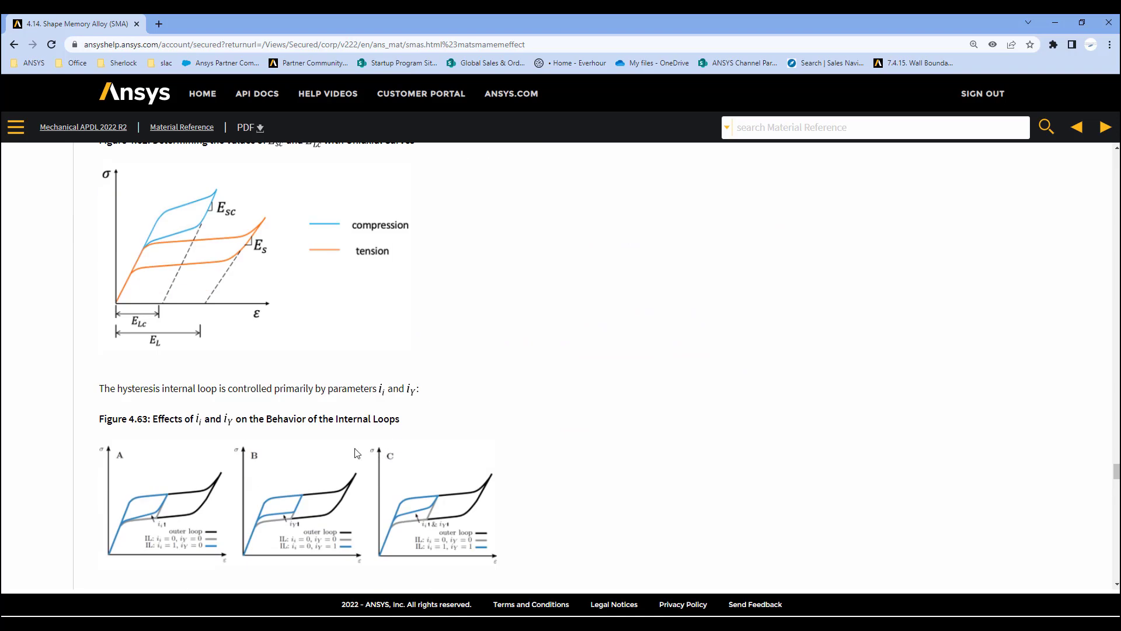
scroll(319, 438, down, 8)
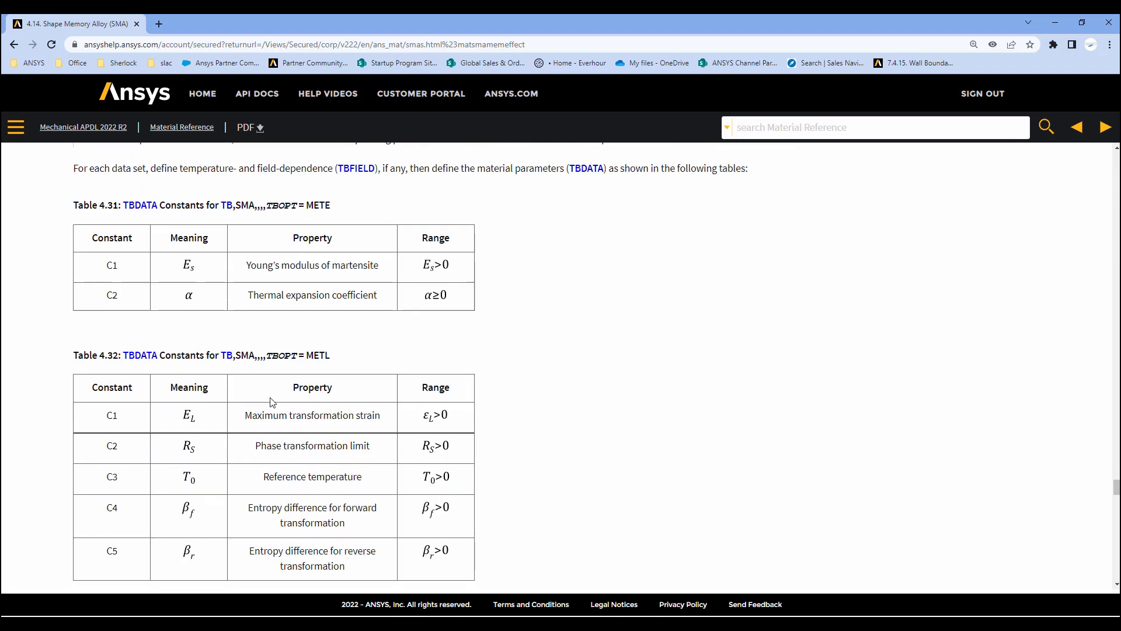
scroll(281, 401, down, 1)
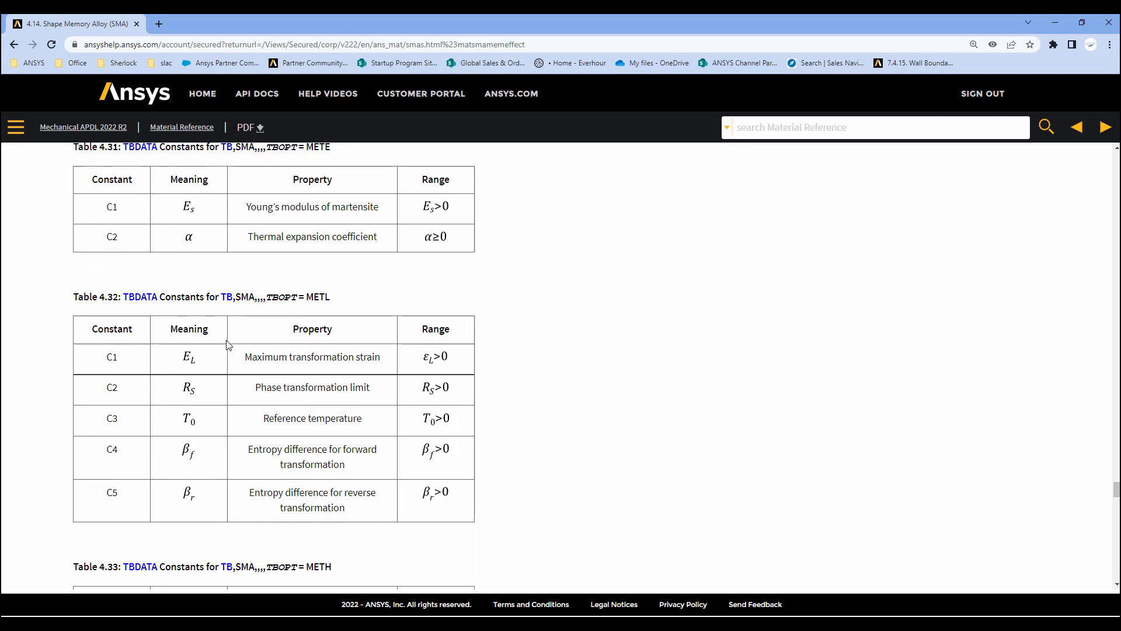
scroll(407, 384, down, 9)
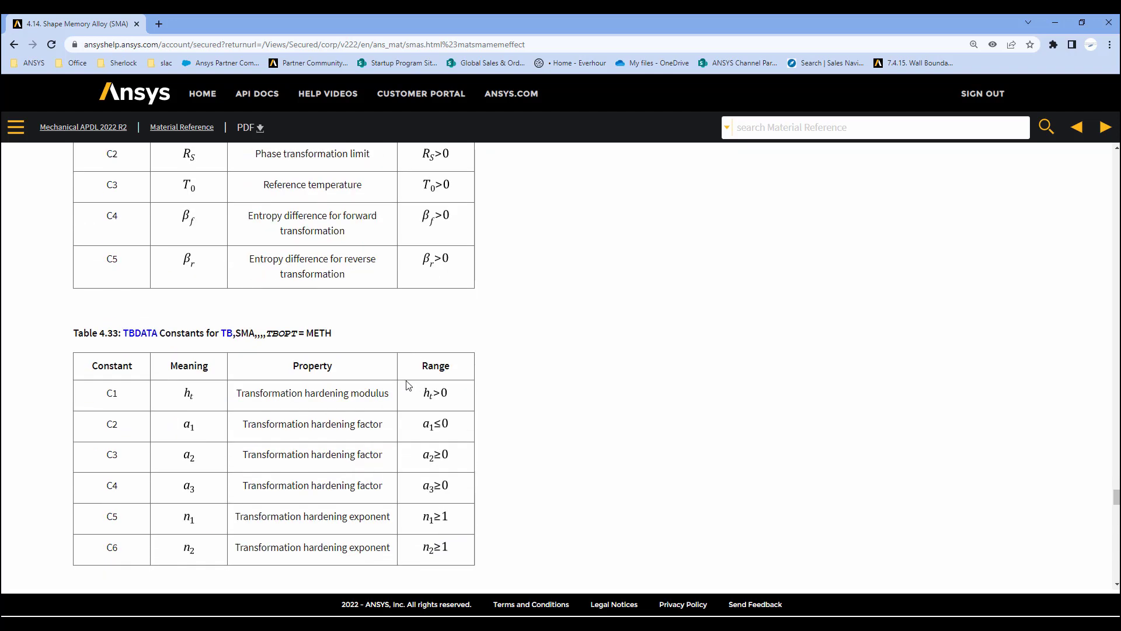
scroll(407, 384, down, 13)
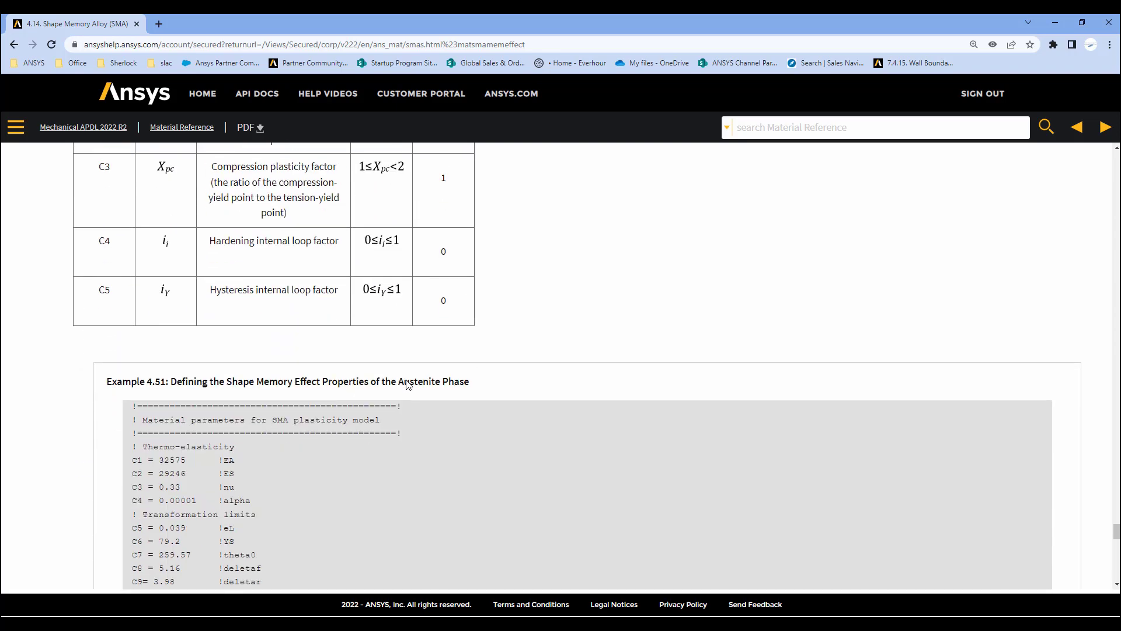
Step: Go back up through the METC, MEPD, METH and METL constants tables, highlighting the austenite and martensite plastic yield properties in MEPD
scroll(405, 385, up, 7)
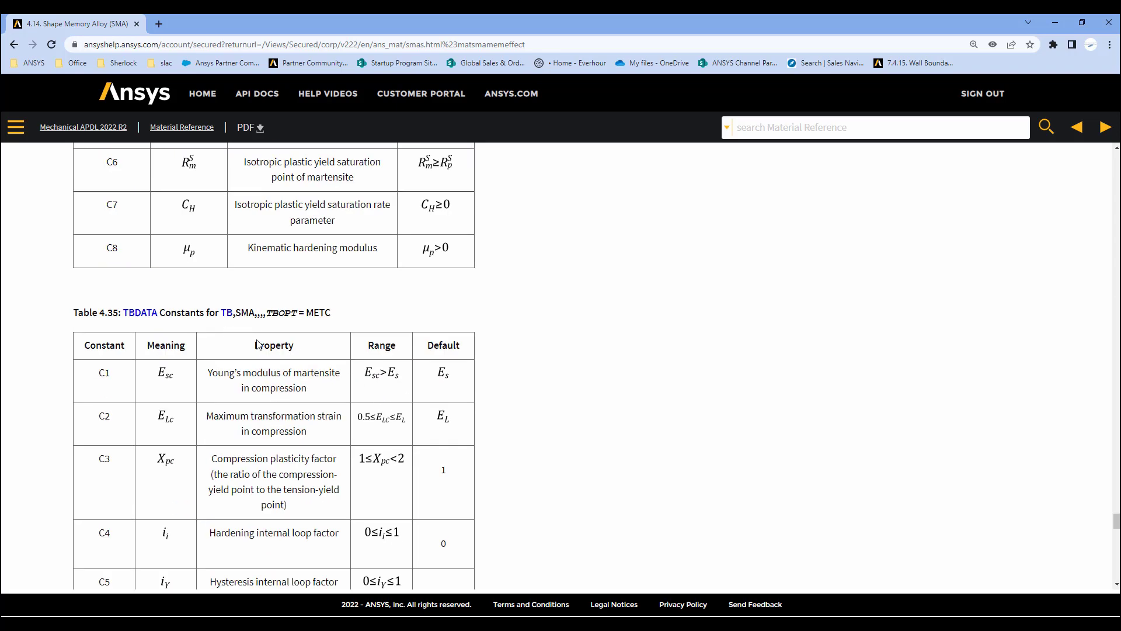
scroll(259, 340, up, 7)
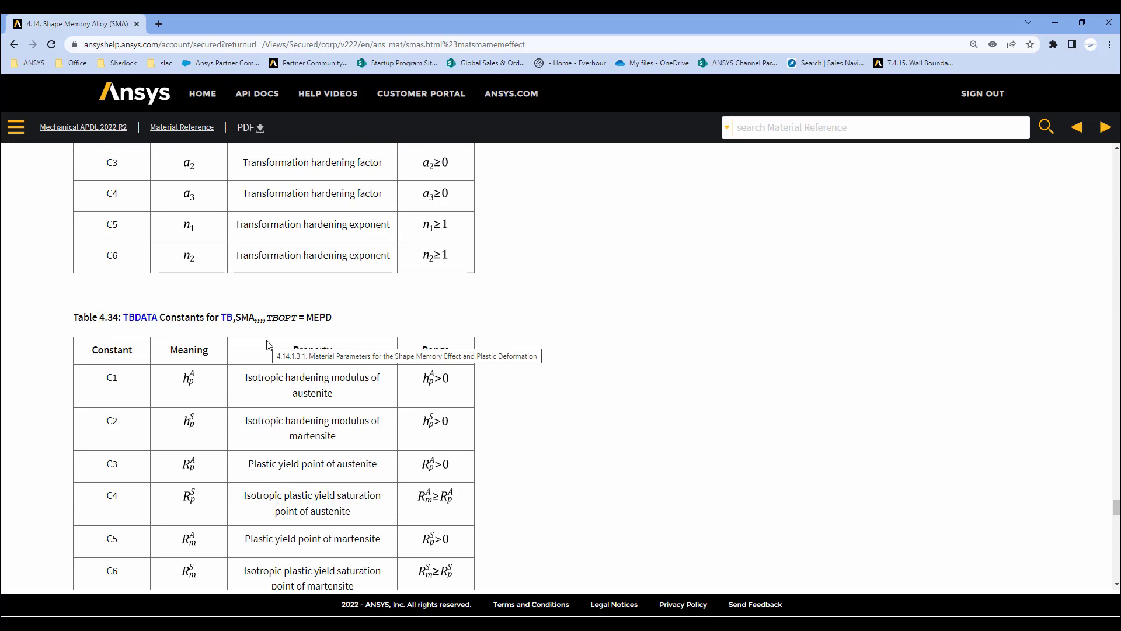
scroll(267, 345, down, 2)
drag(245, 350, 370, 349)
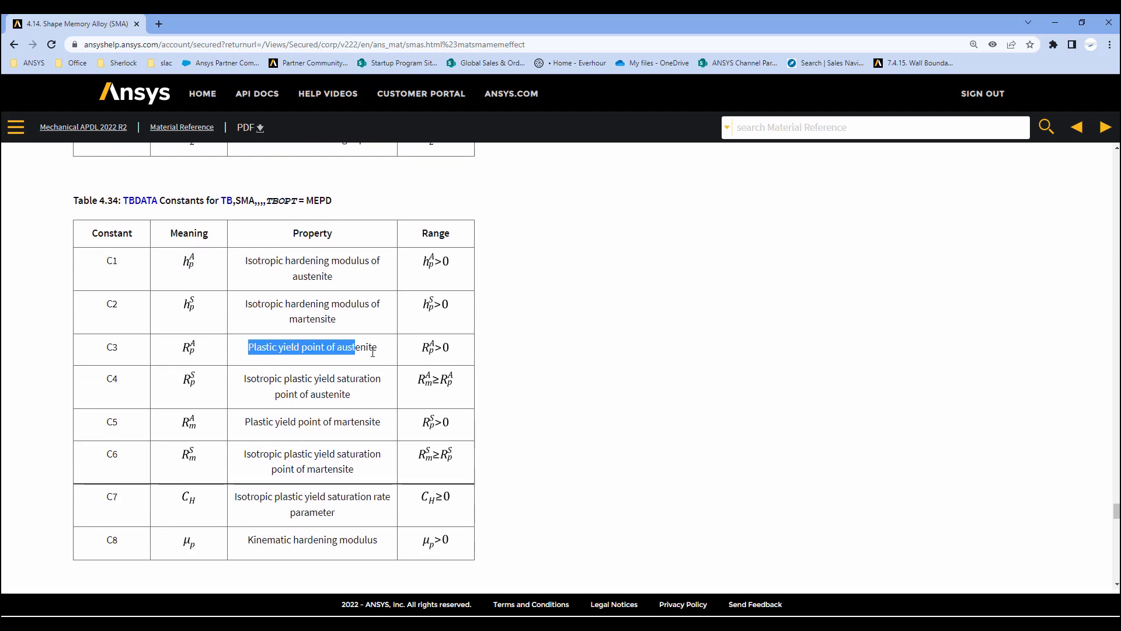
drag(260, 378, 383, 475)
scroll(383, 476, up, 9)
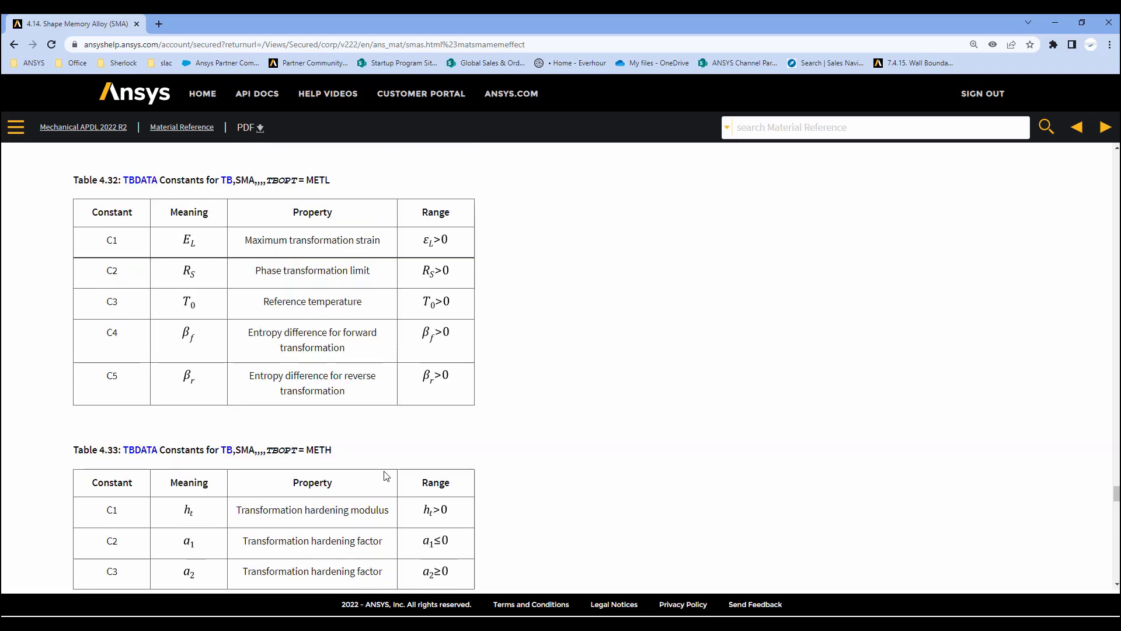
scroll(384, 475, up, 2)
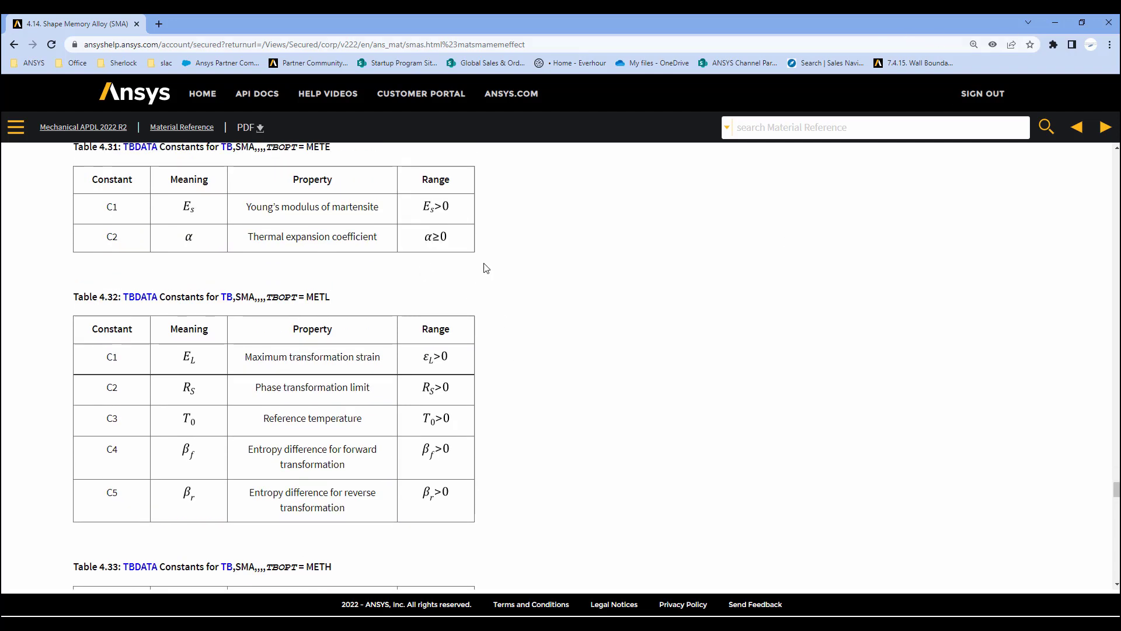
Step: Return to Ansys Mechanical and select the beam body alongside the force-displacement chart
click(1056, 22)
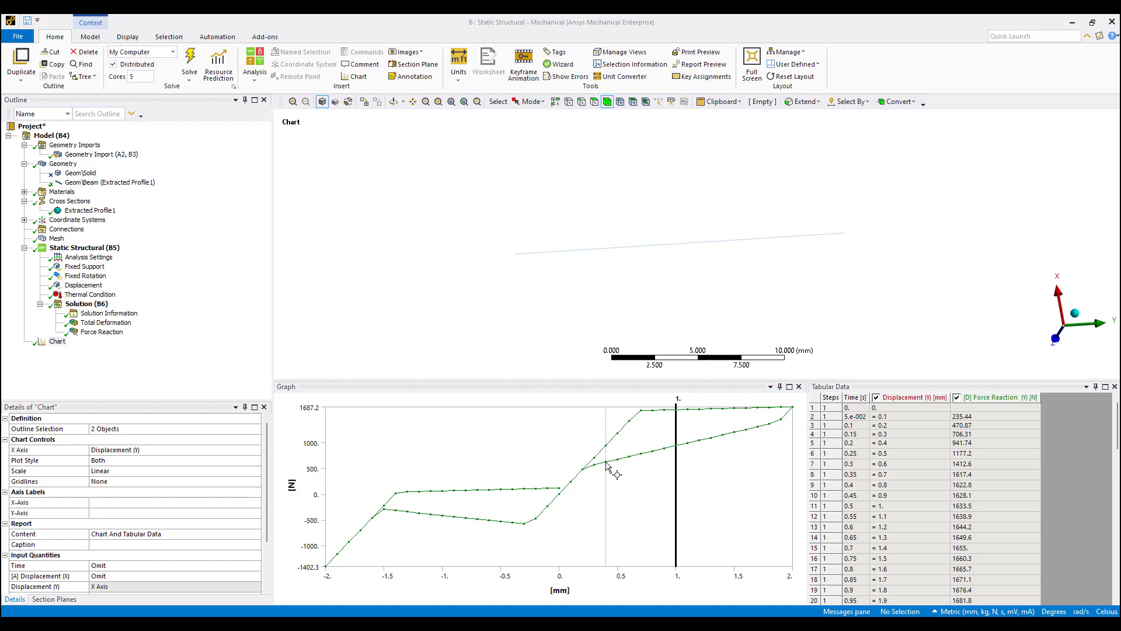
click(637, 246)
scroll(703, 260, up, 2)
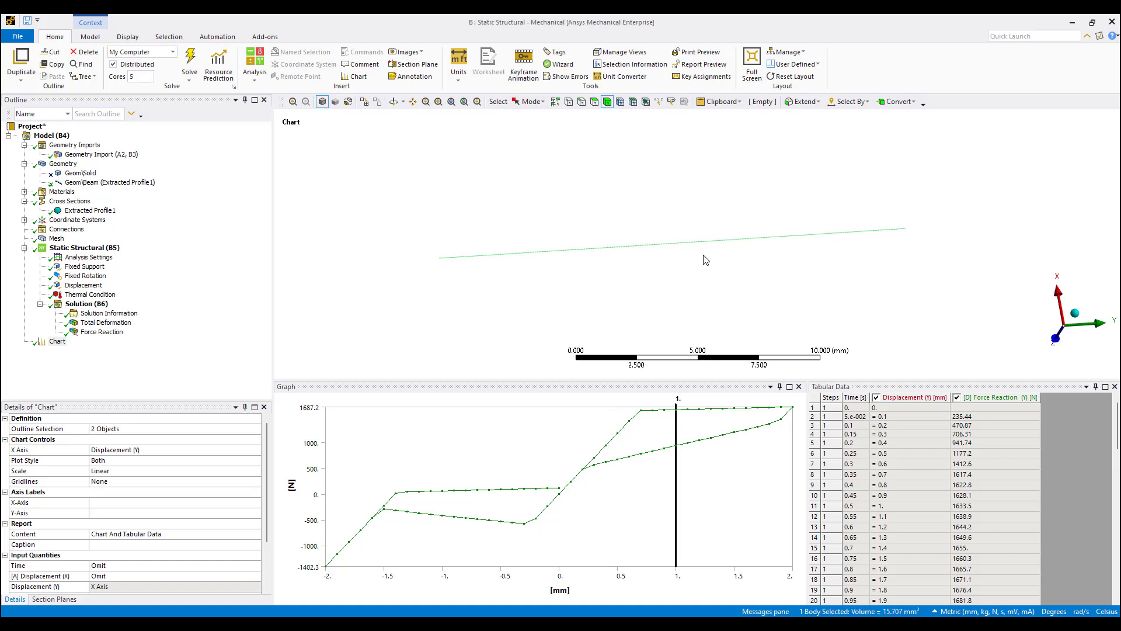
scroll(706, 260, down, 2)
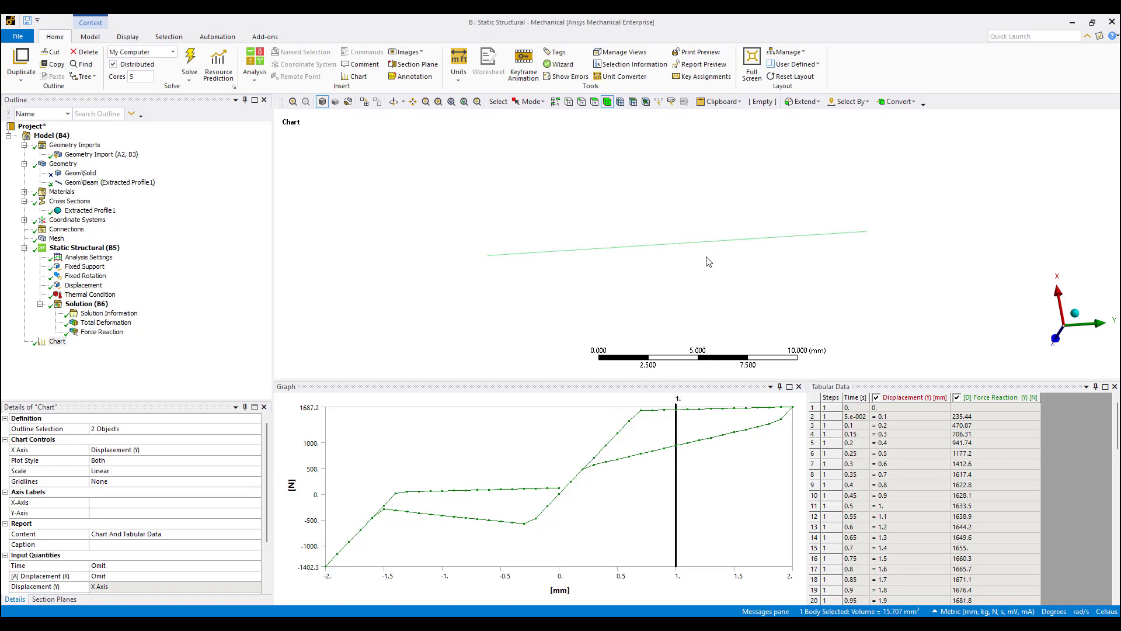